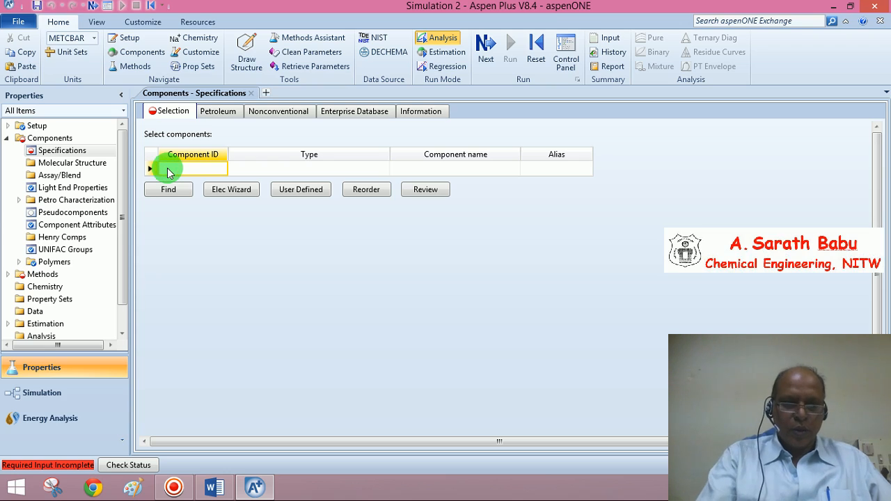
Add component ED as ETHYLIDENE-DIACETATE to the components list.
type("ED")
key("Tab")
key("Tab")
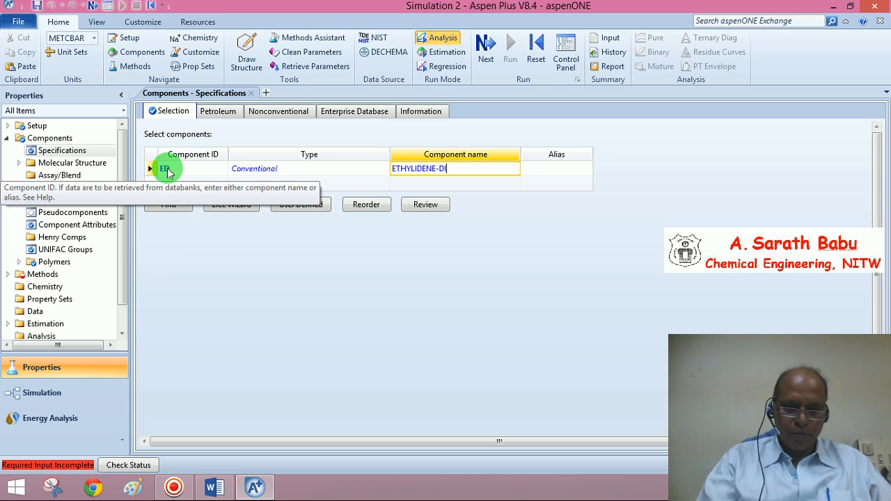
key("Tab")
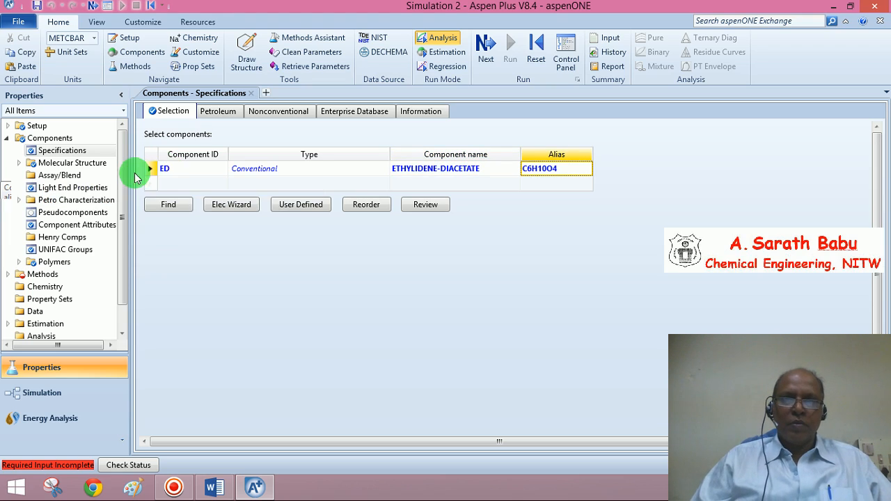
Add a second component AA and set its component name to ACETIC-ACID.
left_click(151, 185)
left_click(175, 185)
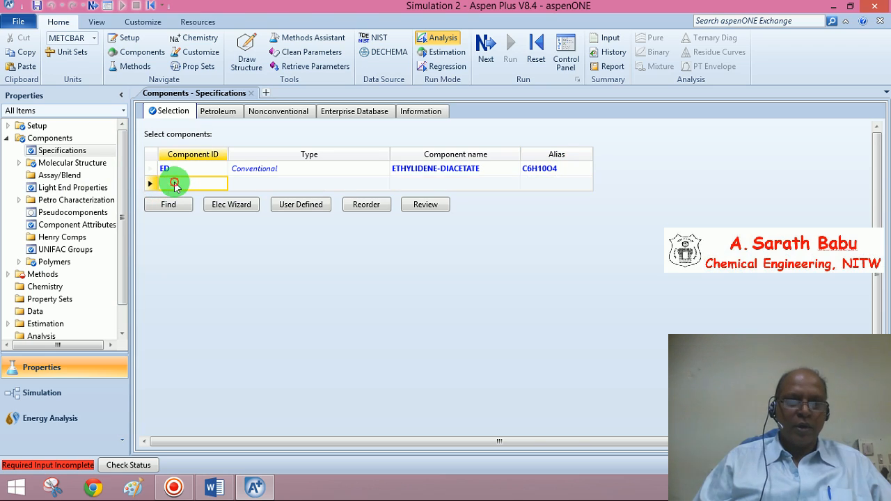
type("AA")
key("Return")
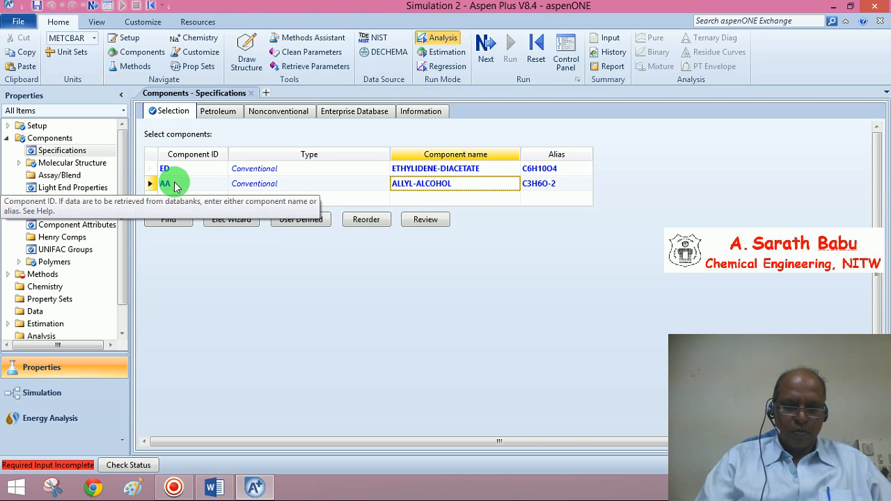
type("ACETIC-ACID")
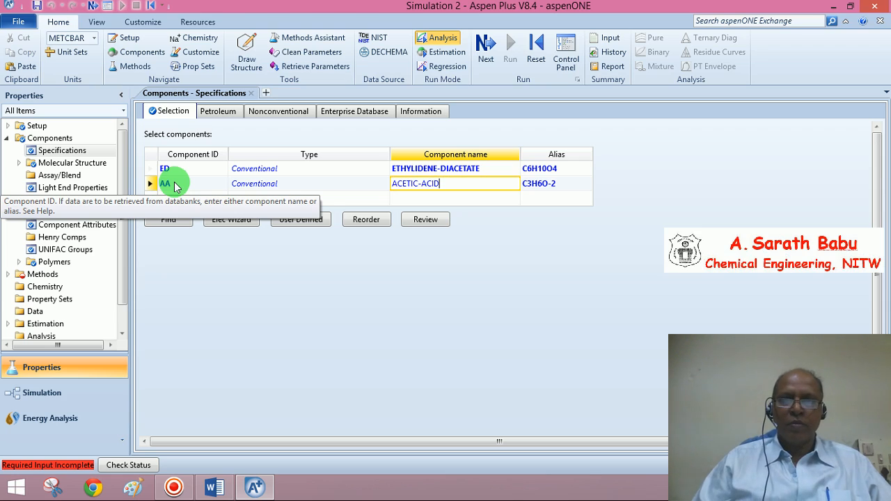
key("Return")
Add a third component MA with component name METHYL-ACRYLATE.
left_click(167, 200)
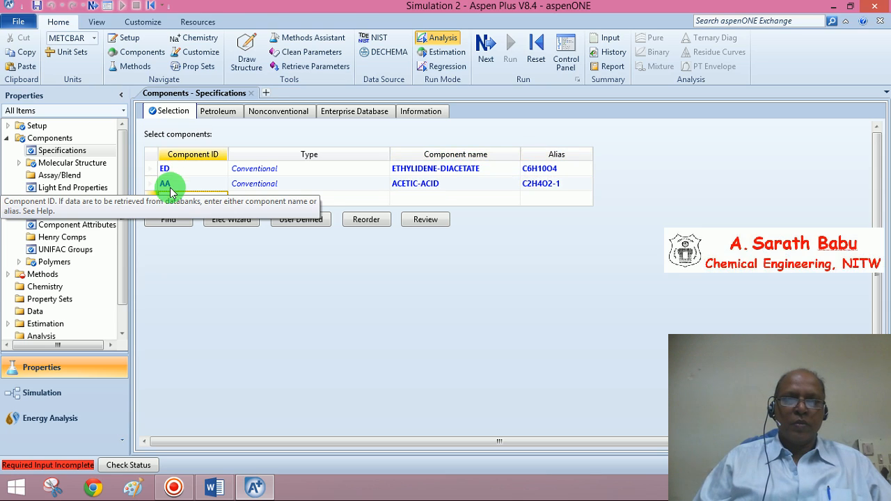
type("MA")
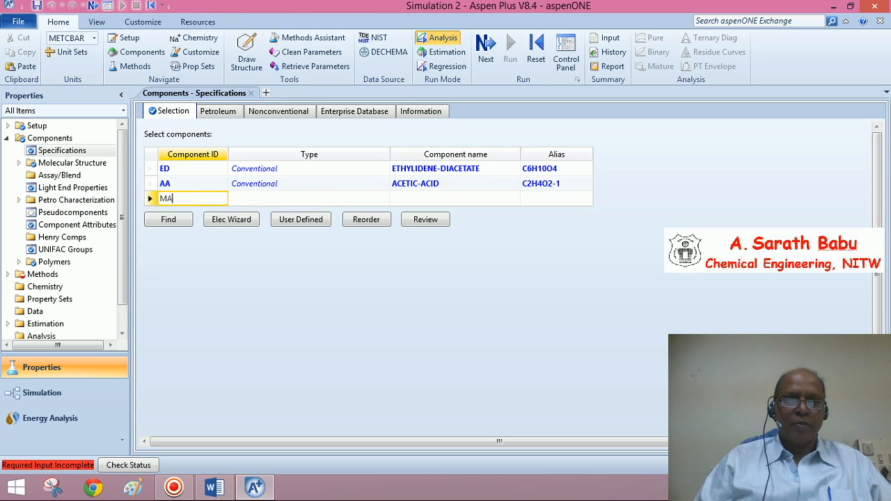
key("Return")
type("ME")
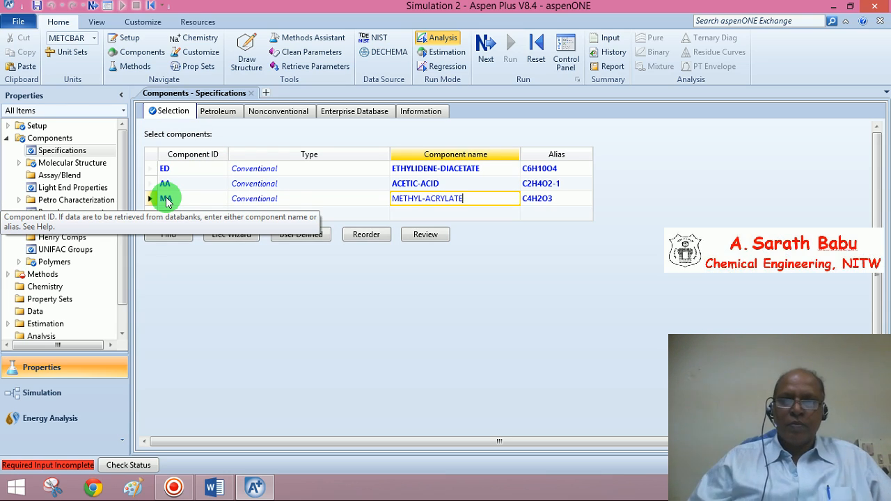
type("THYL-ACRYLATE")
left_click(272, 300)
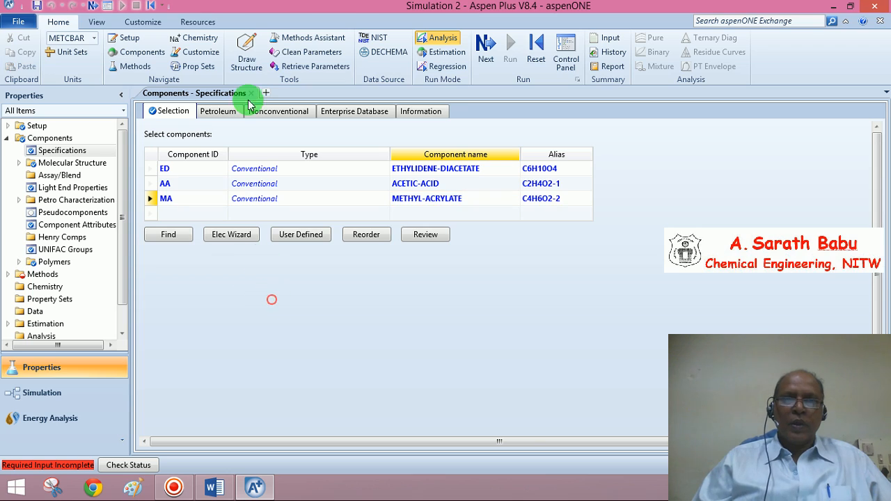
Go to the methods specifications and choose CHAO-SEA as the property method.
left_click(486, 60)
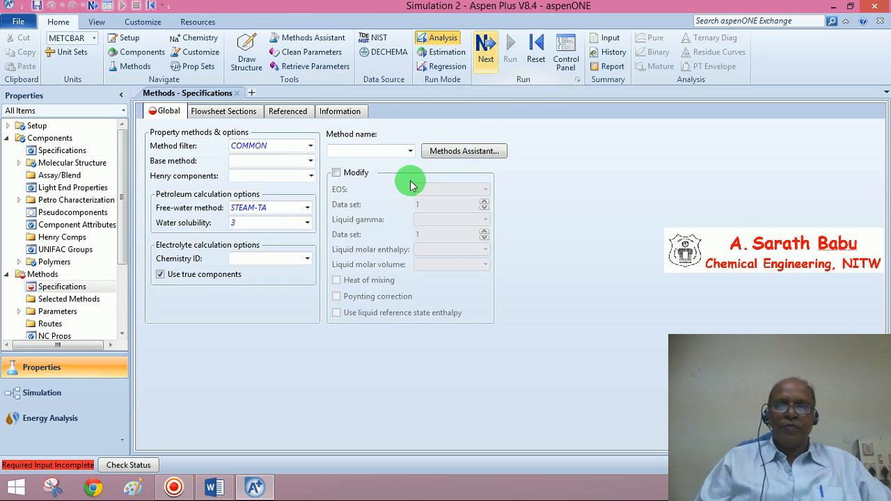
left_click(409, 151)
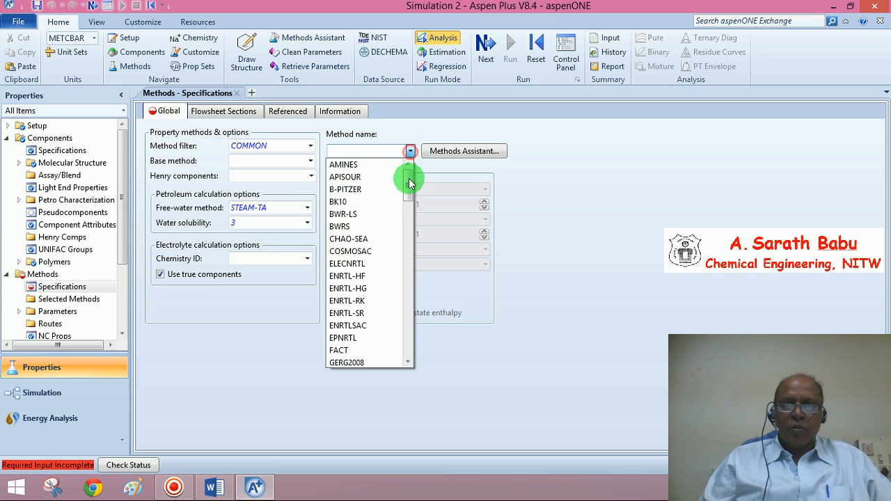
left_click(368, 239)
left_click(551, 191)
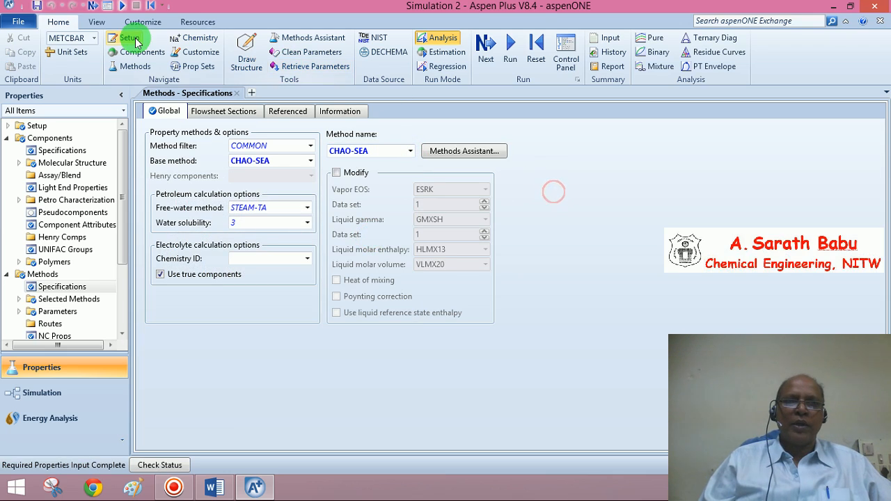
Run the property analysis setup and close its control panel, returning to the methods specifications.
left_click(93, 5)
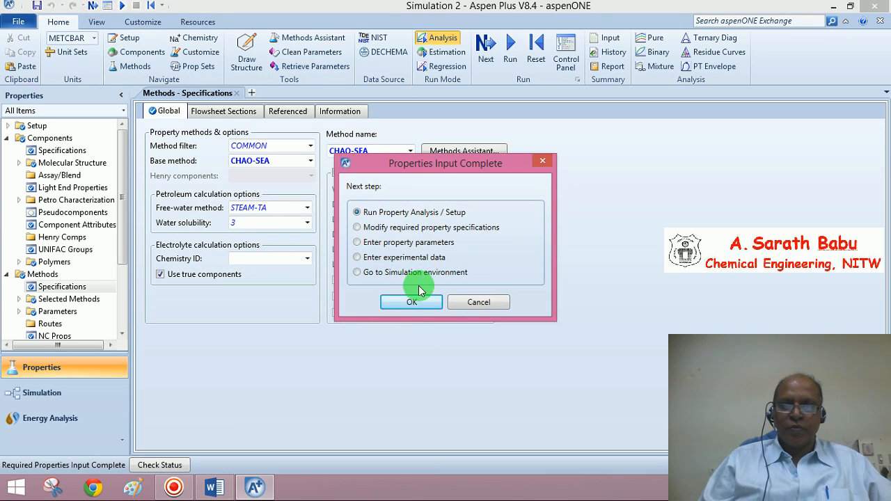
left_click(413, 302)
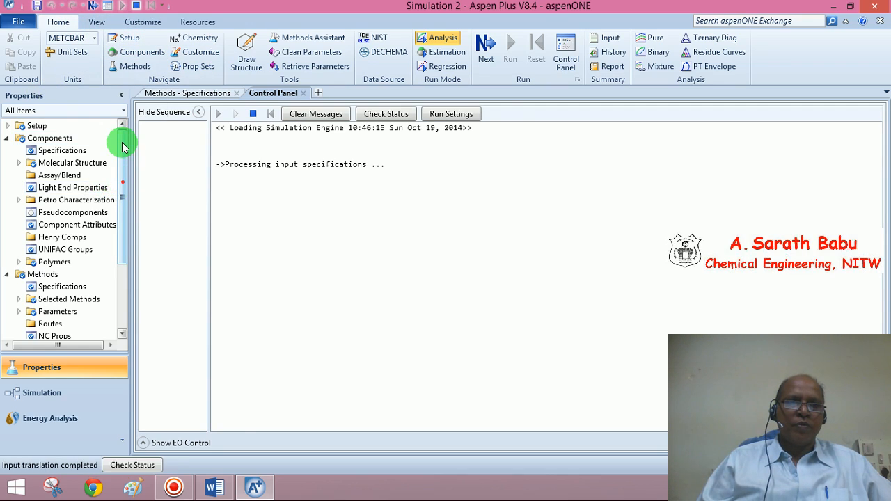
left_click(39, 126)
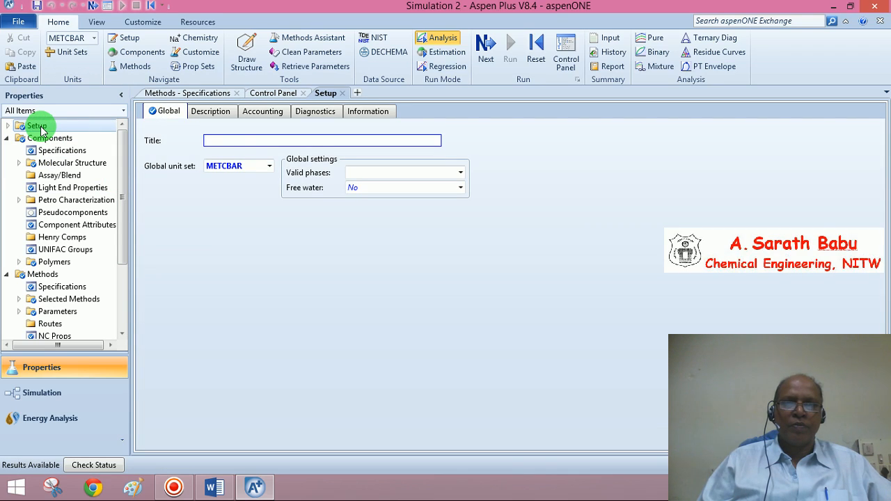
left_click(169, 108)
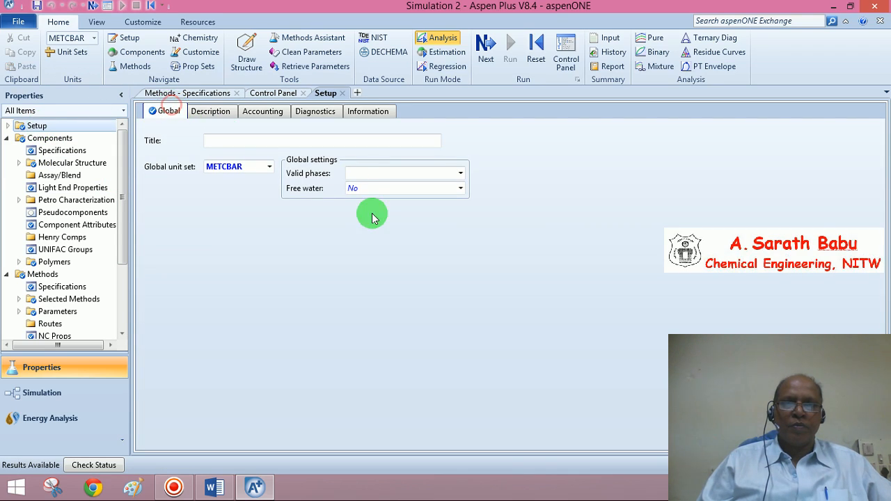
left_click(304, 93)
left_click(198, 94)
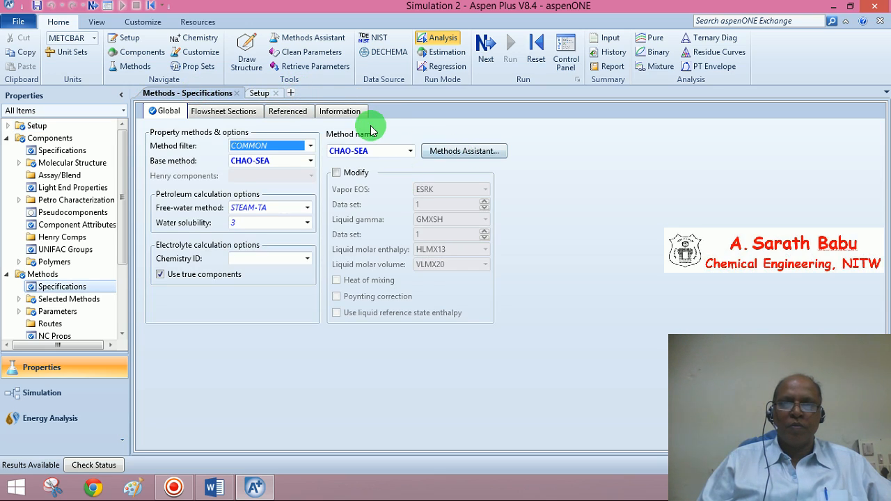
Proceed to the next step and switch to the Simulation environment.
left_click(94, 6)
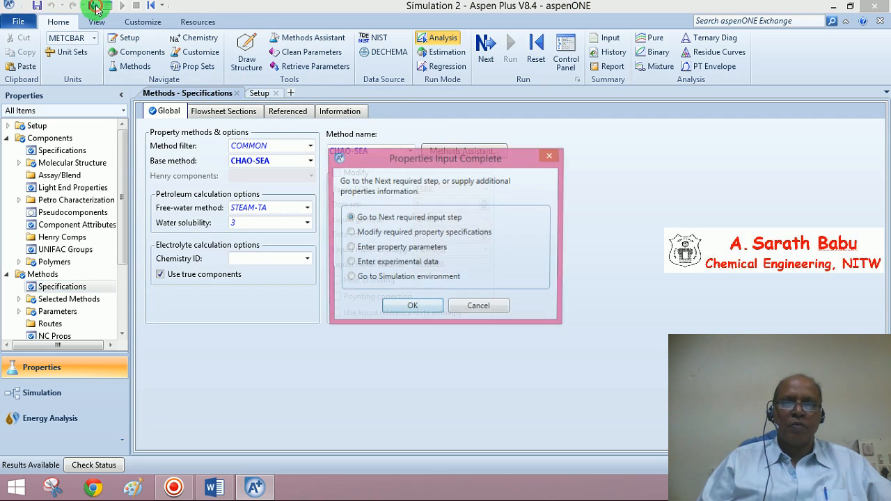
left_click(350, 278)
left_click(408, 308)
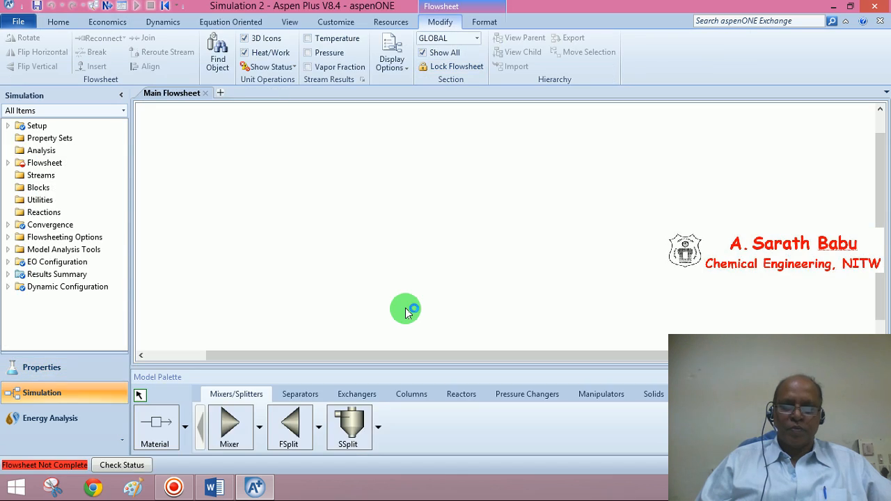
Place four RCSTR reactors side by side in a row on the main flowsheet.
left_click(458, 397)
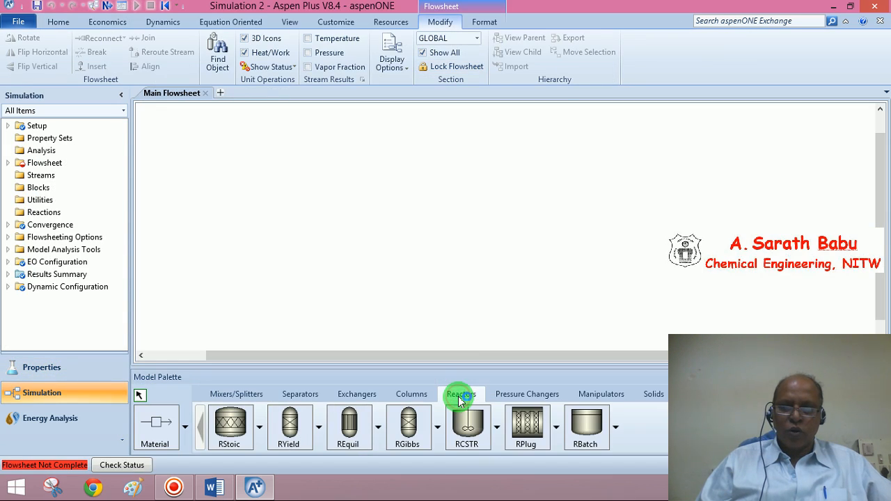
left_click(454, 426)
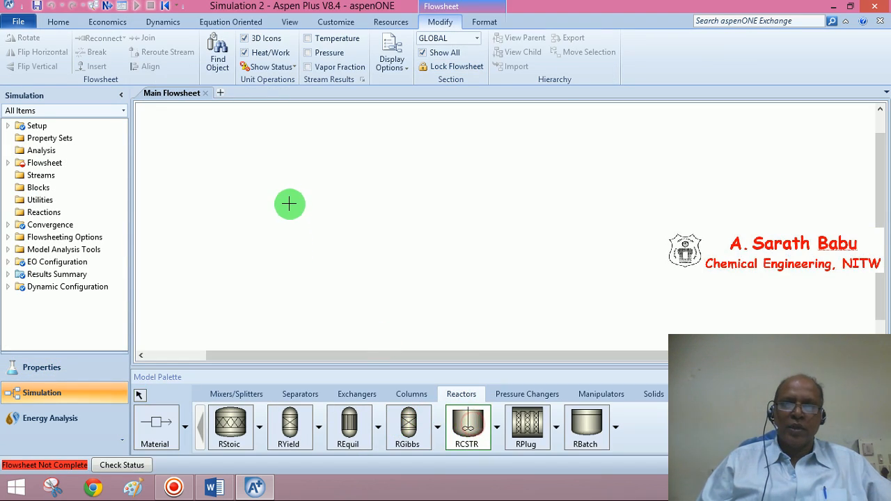
left_click(287, 203)
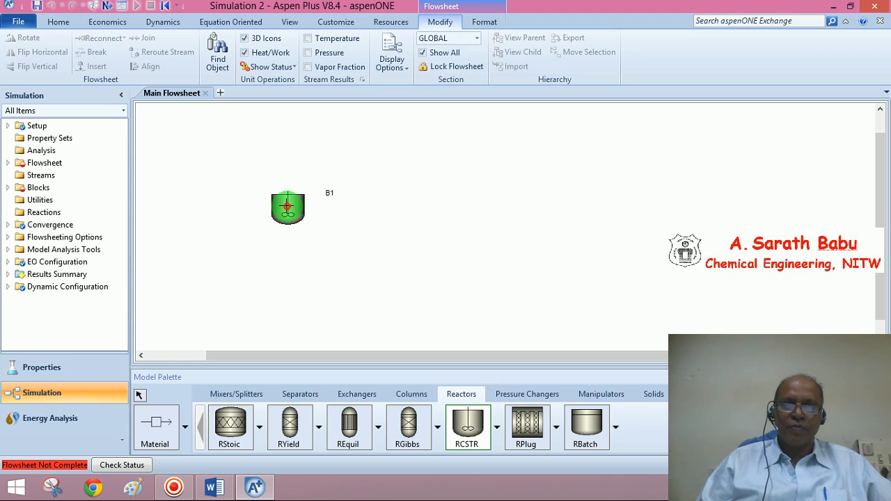
left_click(373, 206)
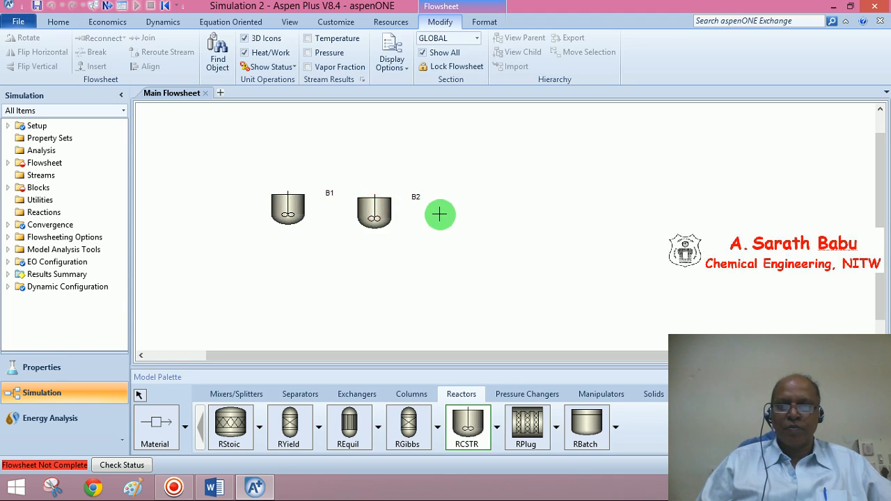
left_click(451, 213)
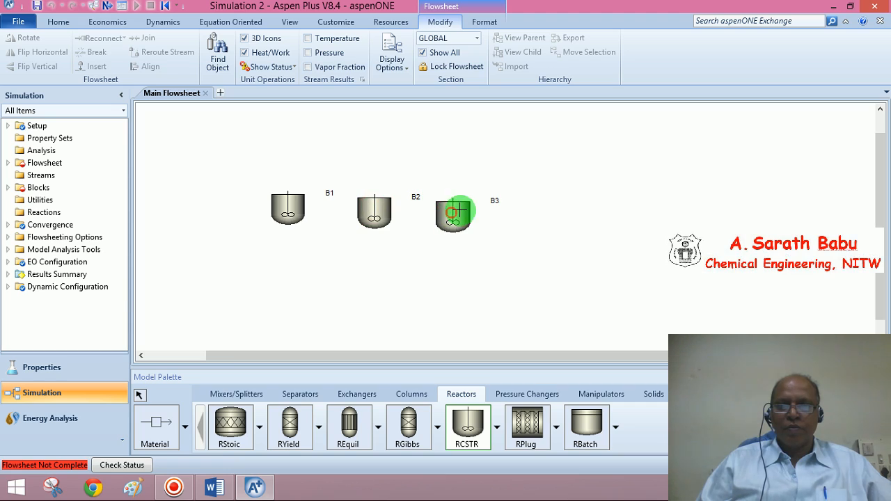
left_click(525, 218)
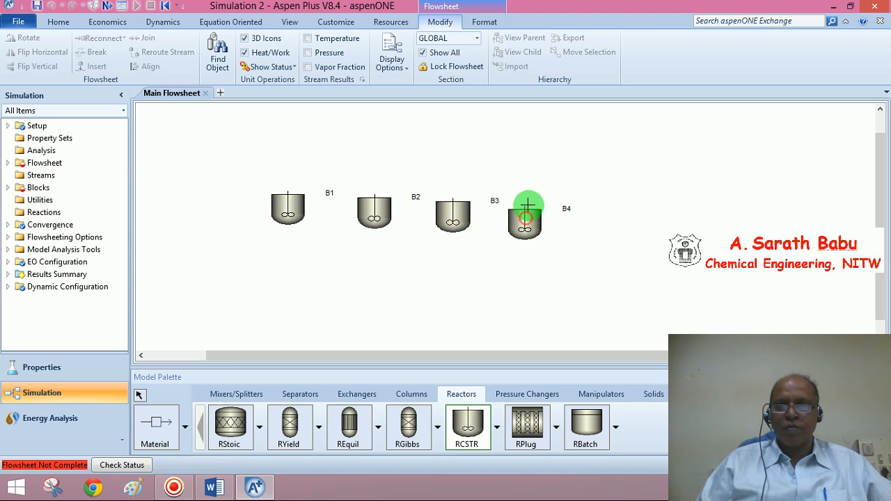
Connect the four reactors in series with material streams, adding a feed to the first and a product from the last.
left_click(156, 443)
left_click_drag(265, 203, 202, 203)
left_click(311, 204)
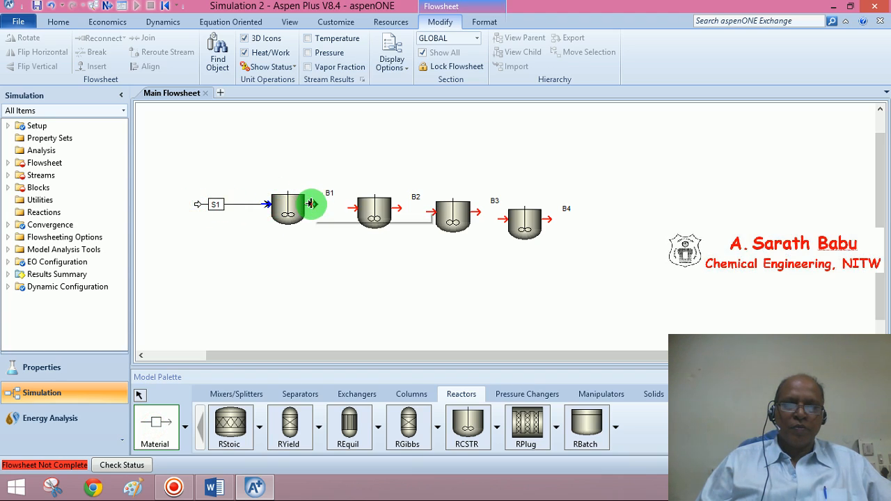
left_click_drag(312, 203, 423, 211)
left_click(406, 209)
left_click(480, 211)
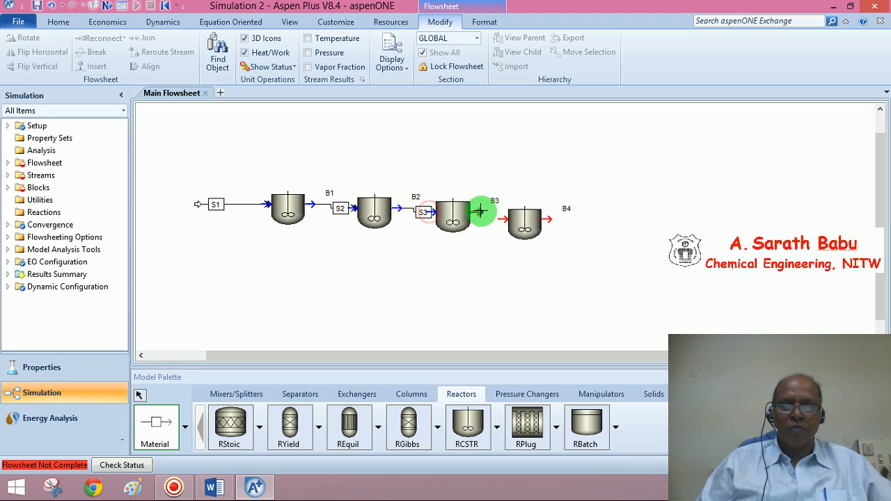
left_click_drag(478, 210, 503, 219)
left_click(548, 221)
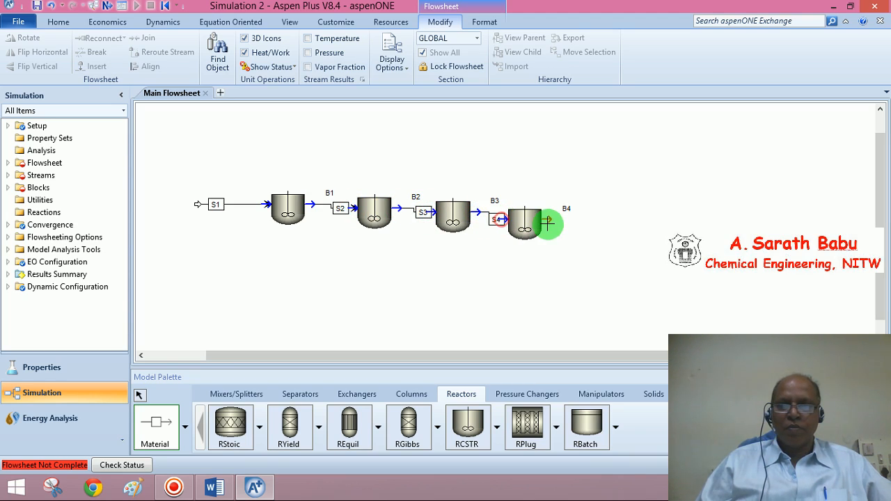
left_click(640, 217)
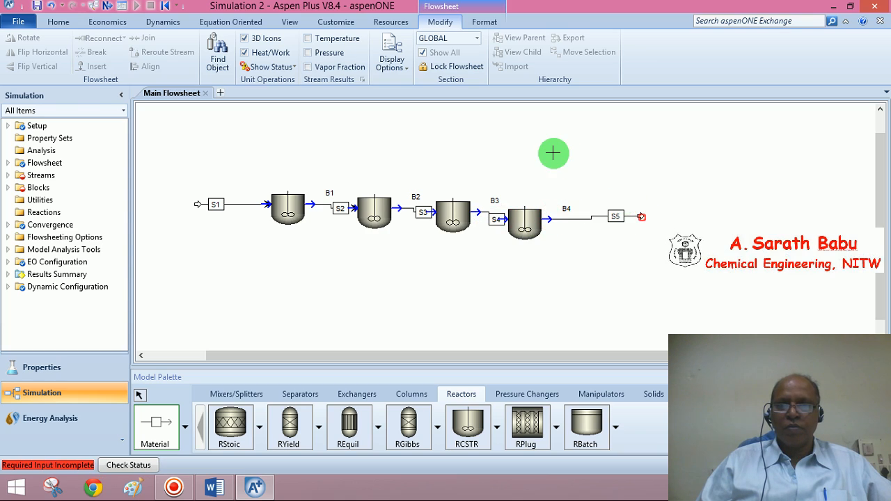
Open the feed stream's input form and set its temperature to 750.
right_click(547, 152)
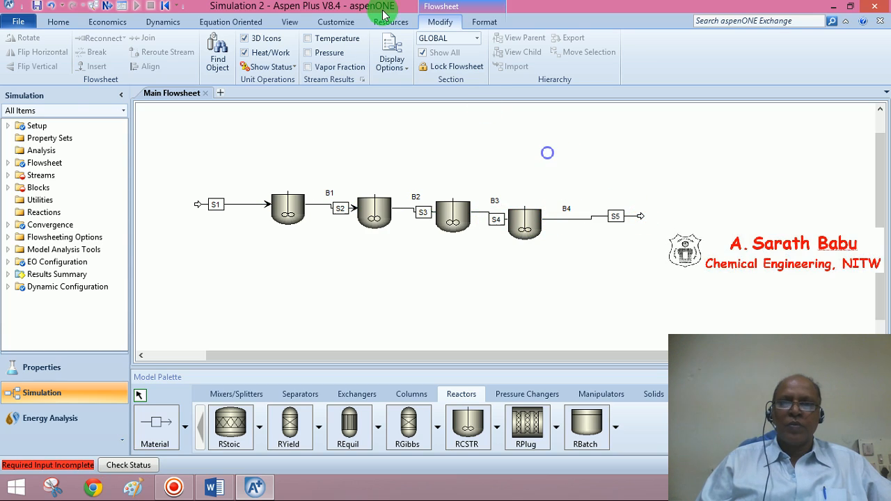
left_click(112, 6)
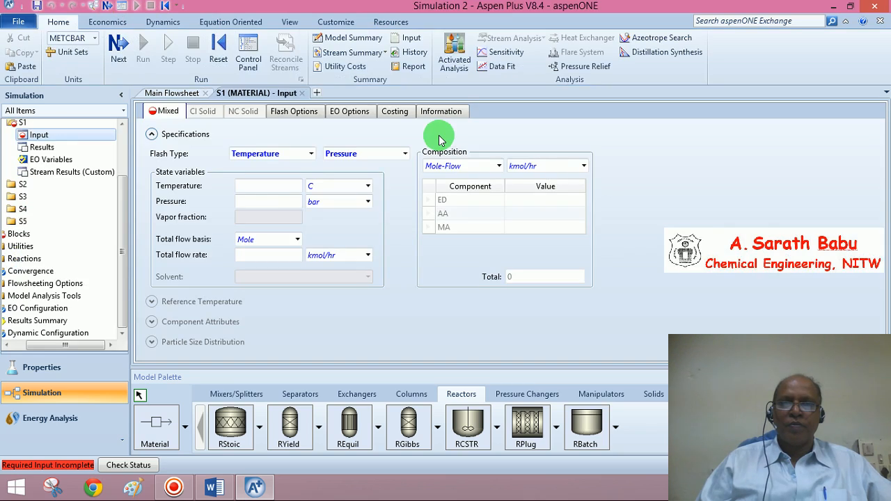
left_click(218, 486)
left_click(218, 486)
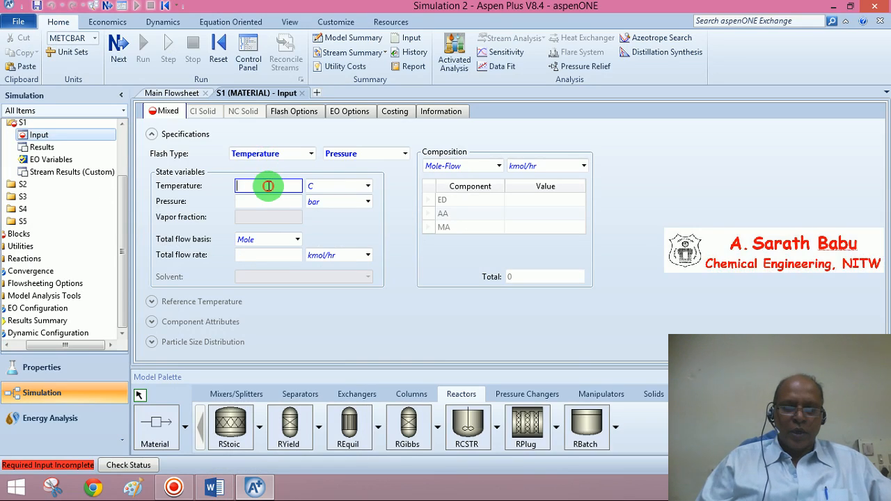
type("750")
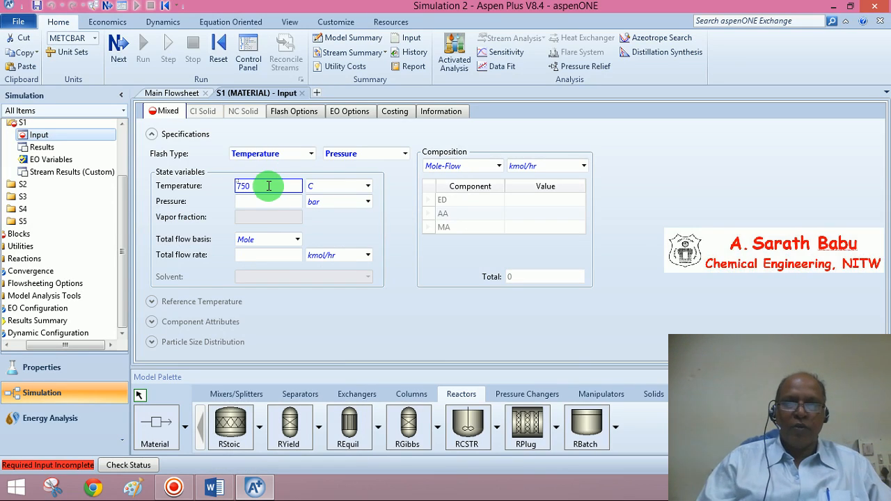
left_click(325, 191)
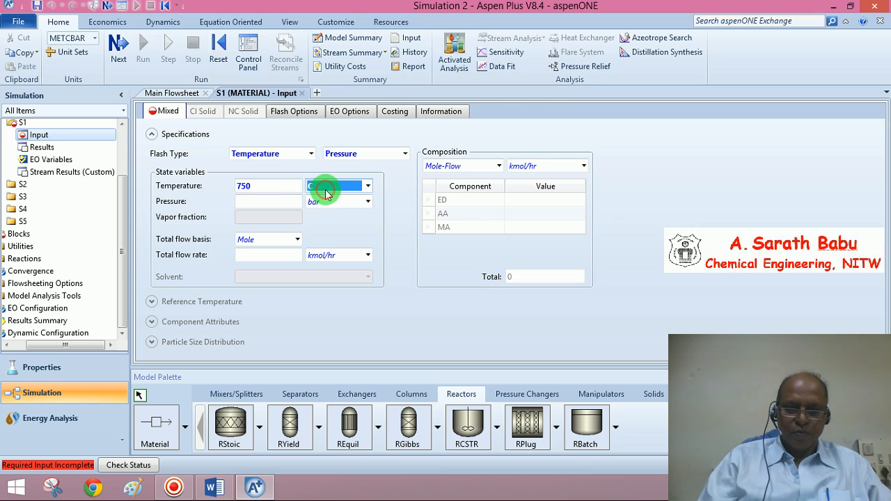
Switch to Word to read the exercise problem statement.
left_click(216, 489)
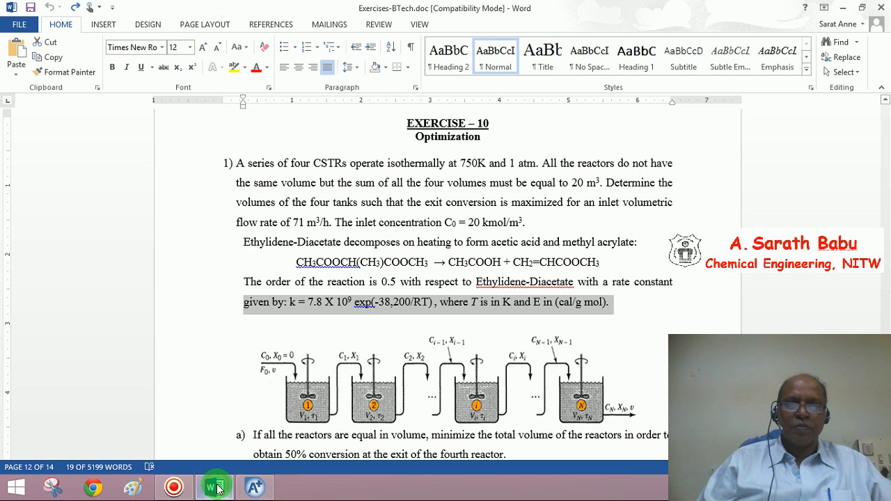
Return to the simulation and set the feed stream's pressure to 1 atm.
left_click(216, 488)
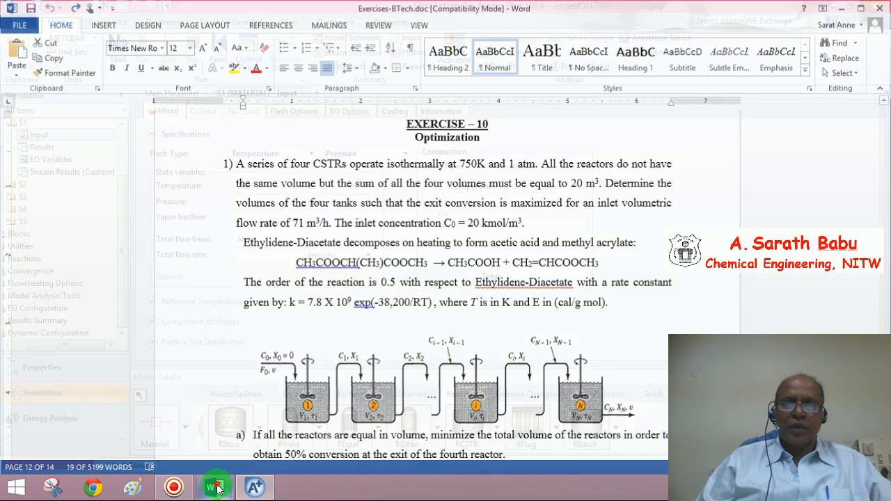
left_click(249, 202)
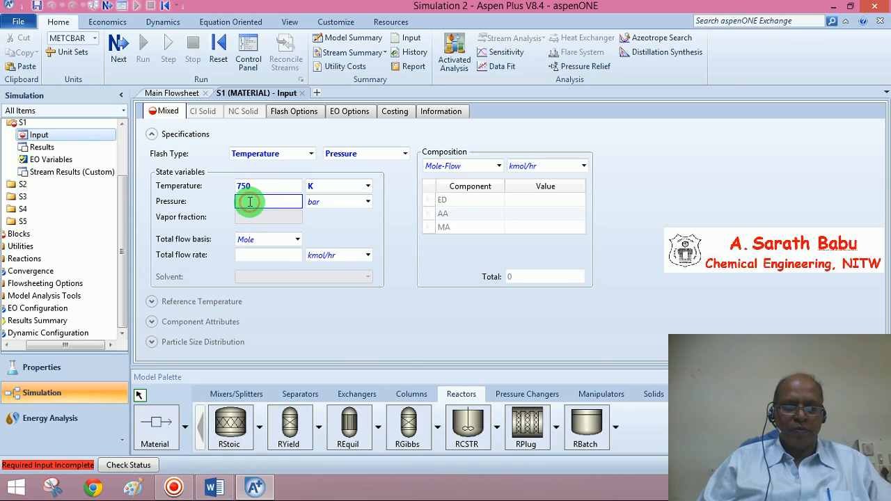
left_click(326, 202)
key("a")
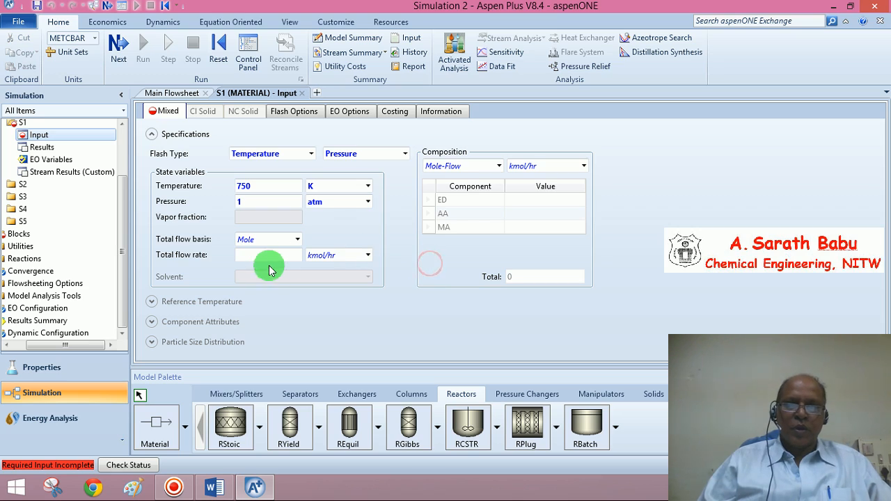
Specify the feed composition on a Stdvol-Flow basis in cum/hr, entering 71 for ED.
left_click(499, 166)
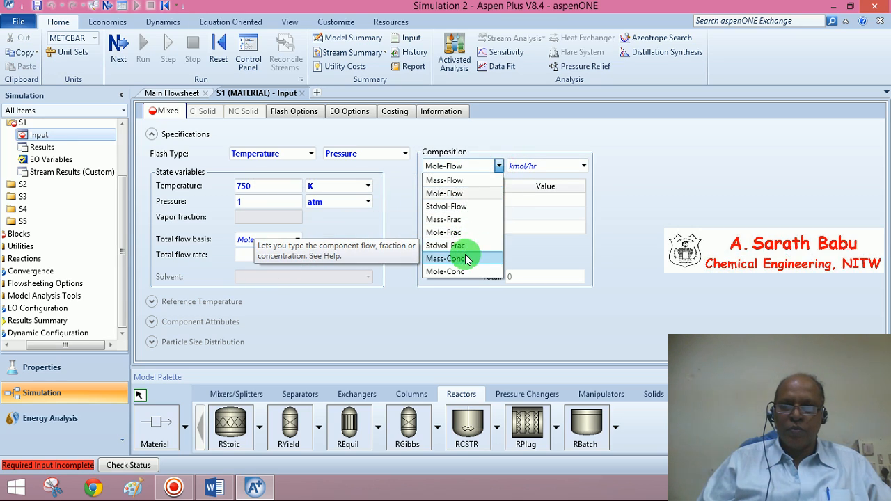
left_click(468, 207)
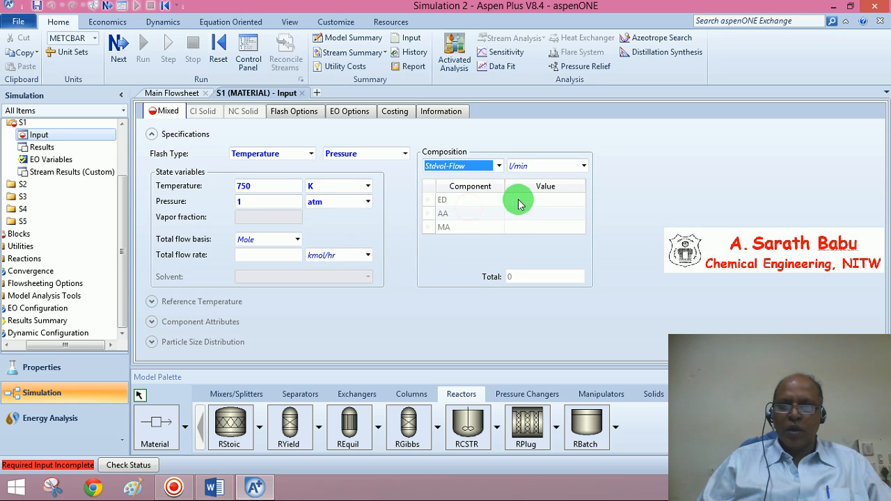
left_click(519, 199)
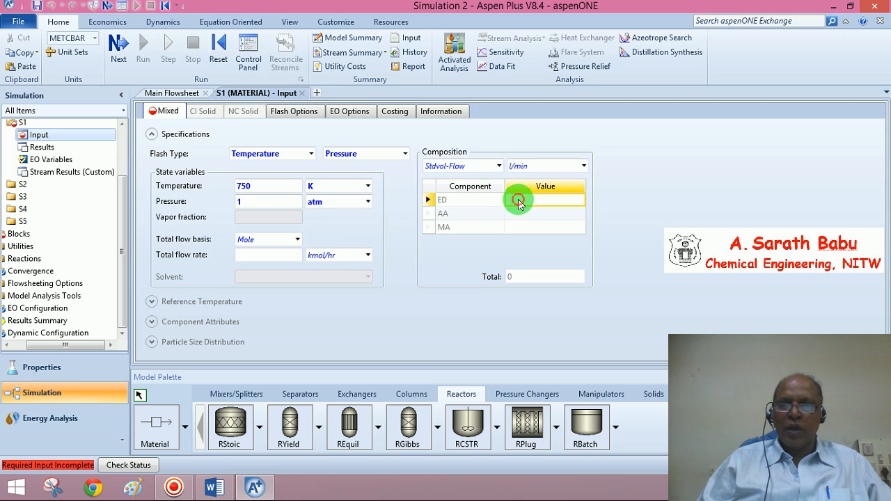
left_click(584, 166)
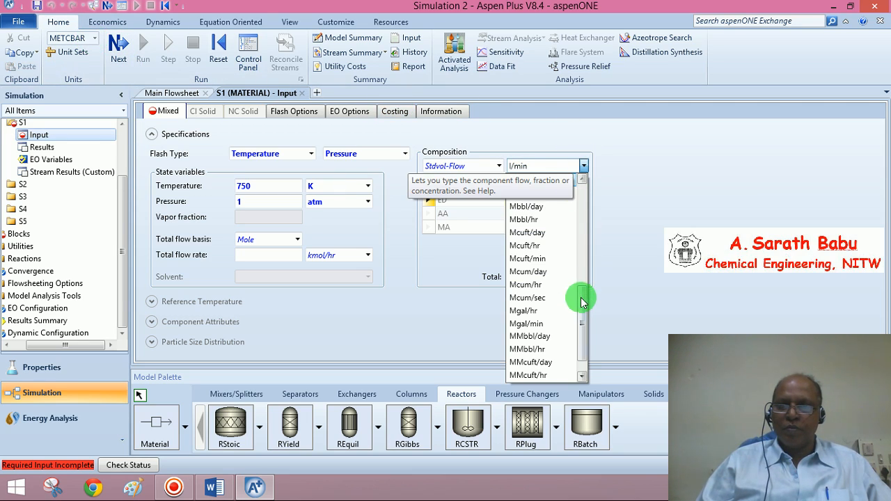
left_click_drag(581, 296, 583, 223)
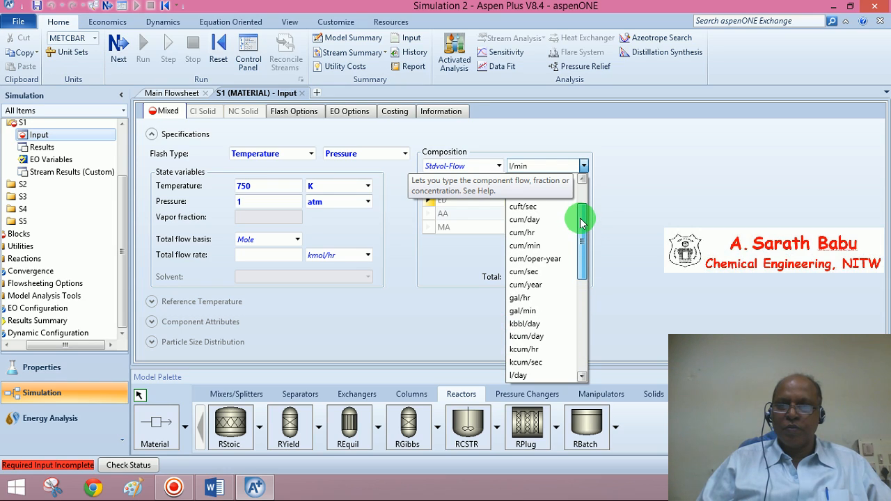
left_click(535, 232)
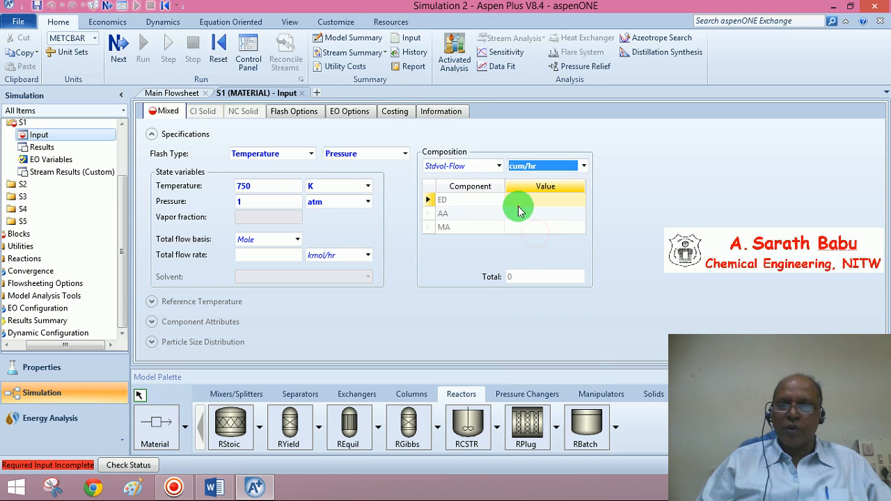
left_click(518, 204)
left_click(520, 202)
type("71")
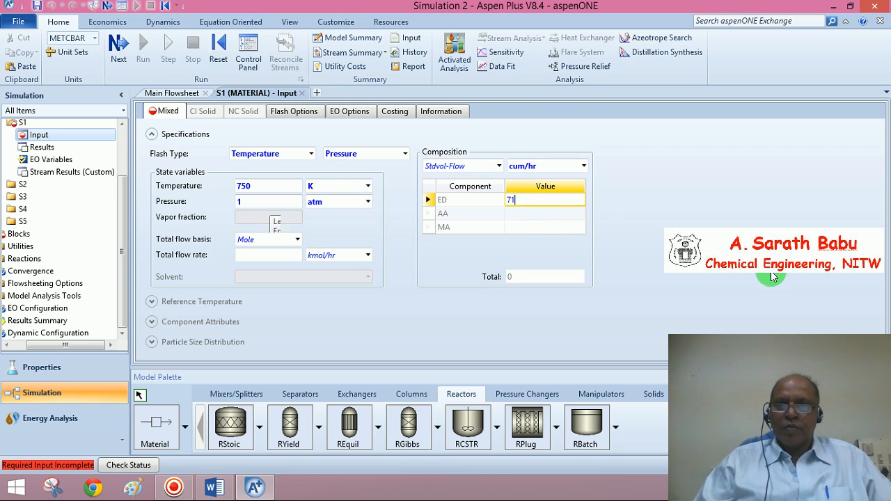
Advance to the first reactor's setup and set its pressure to 1 atm and temperature to 750 K.
left_click(116, 53)
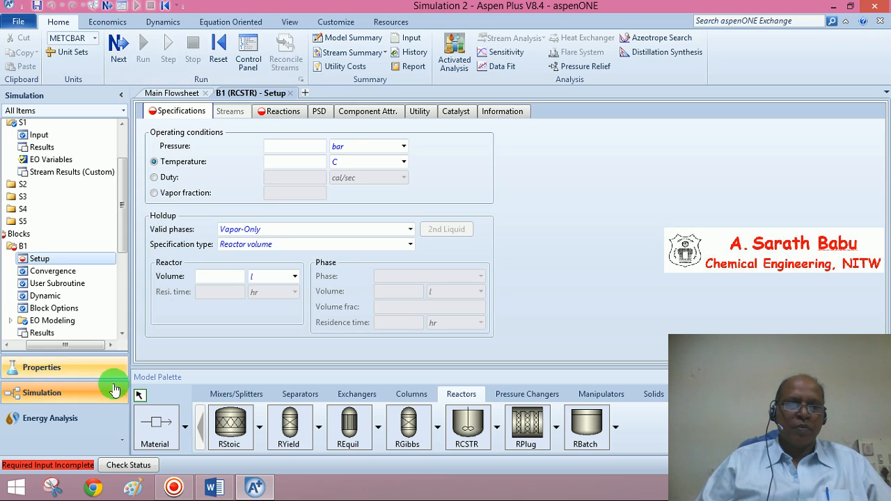
left_click_drag(72, 348, 40, 350)
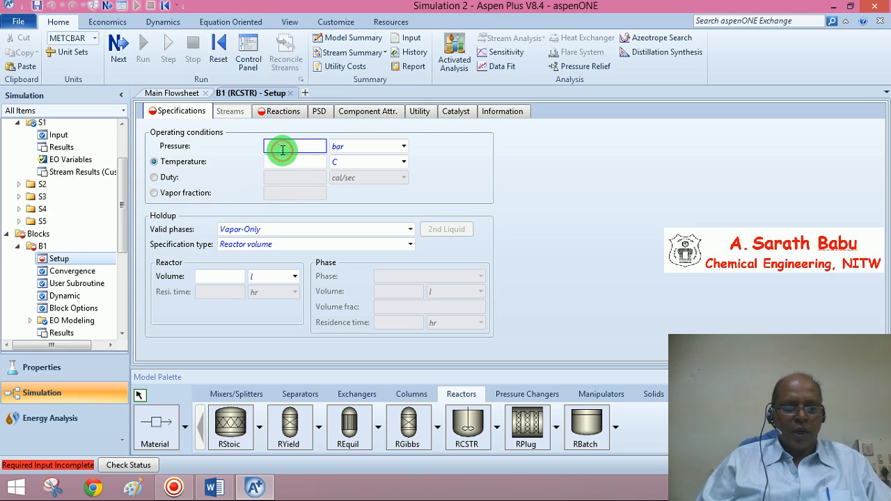
left_click(362, 146)
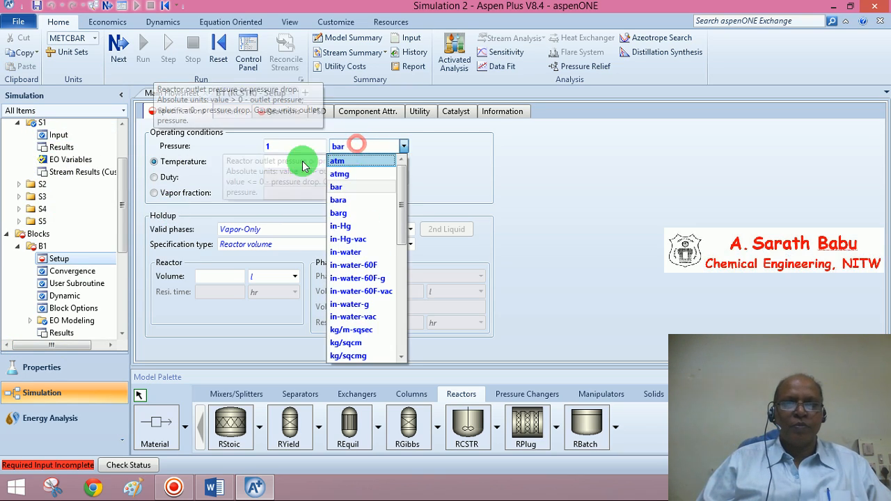
left_click(346, 161)
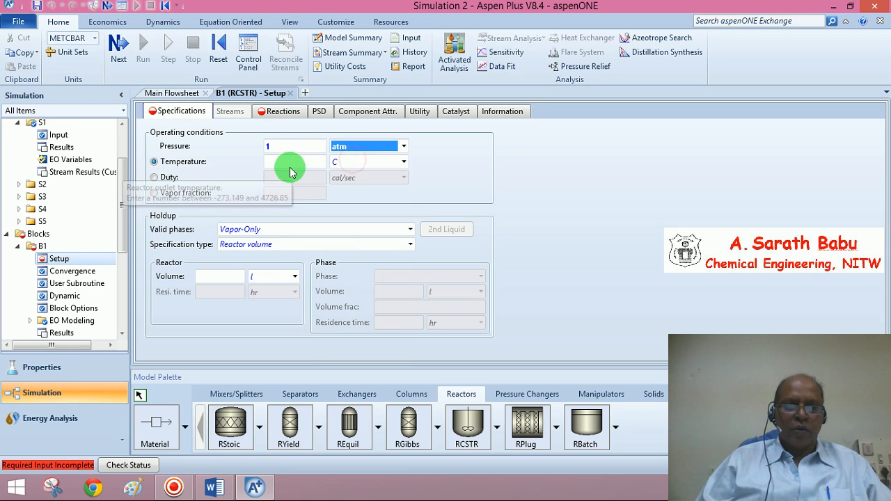
left_click(291, 167)
type("750")
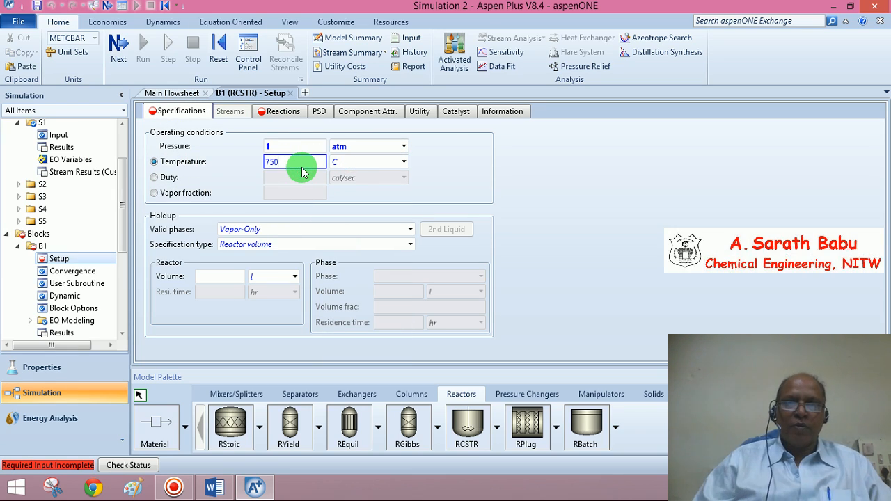
left_click(354, 163)
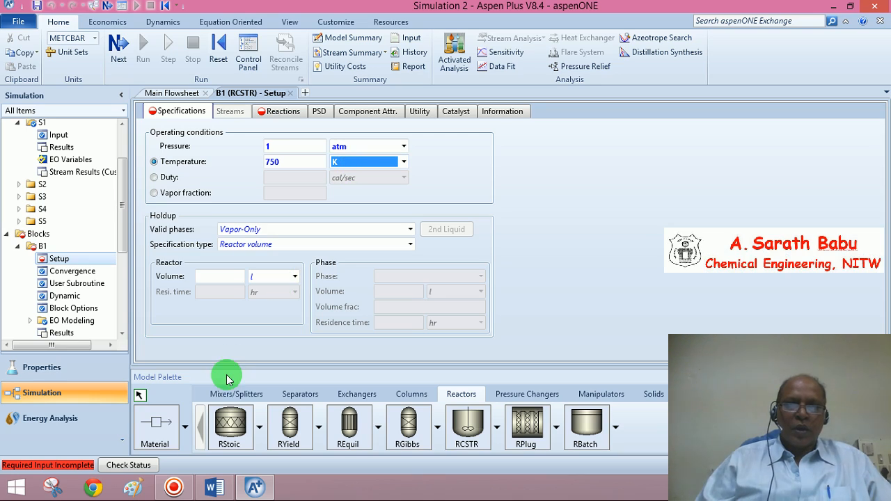
Set the first reactor's volume to 5 cum.
left_click(211, 278)
type("5")
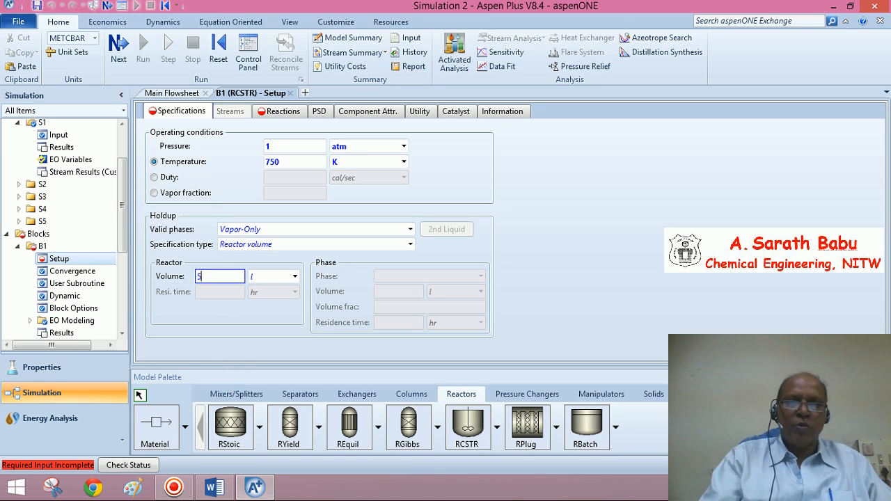
left_click(294, 278)
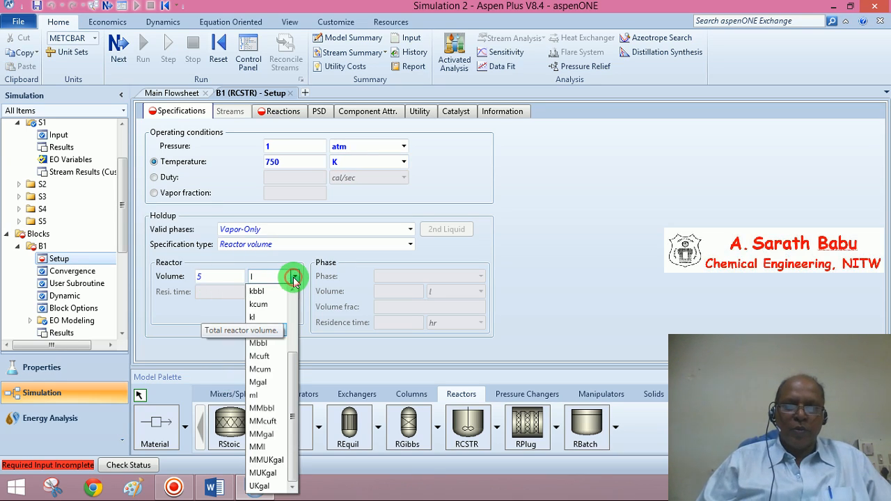
scroll(295, 341, "up", 3)
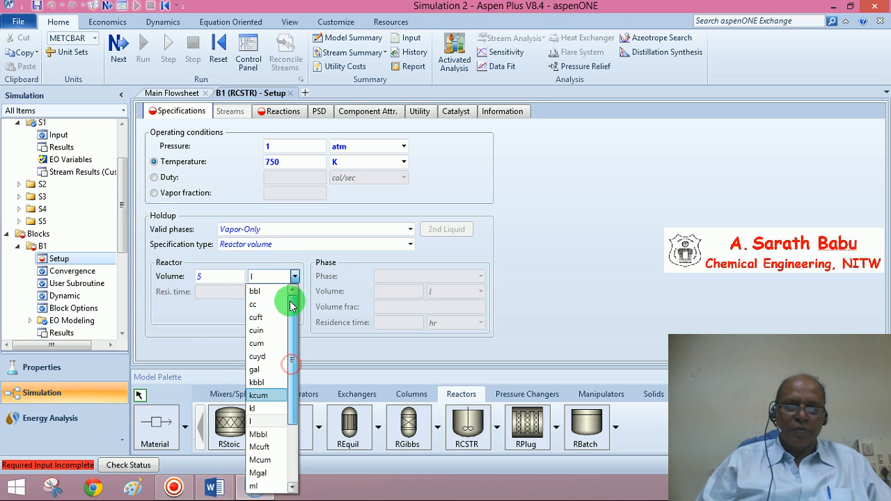
left_click(258, 343)
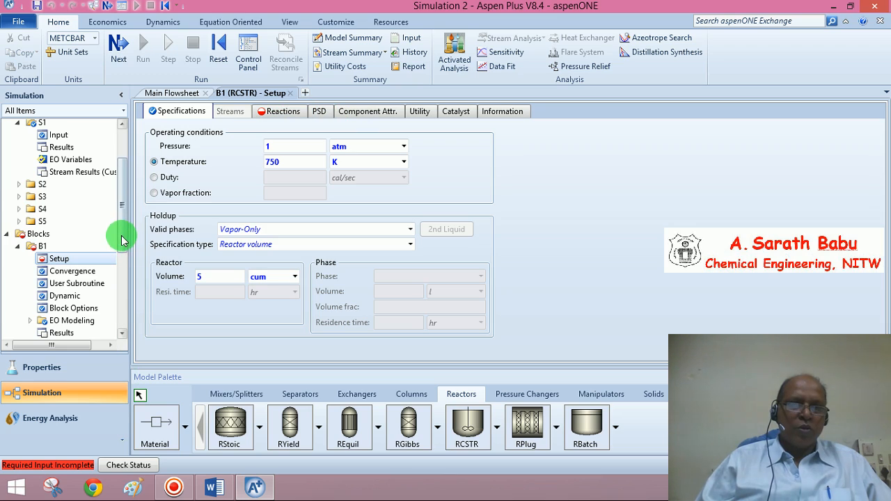
Create a new reaction set R-1 of type POWERLAW.
left_click_drag(121, 235, 127, 319)
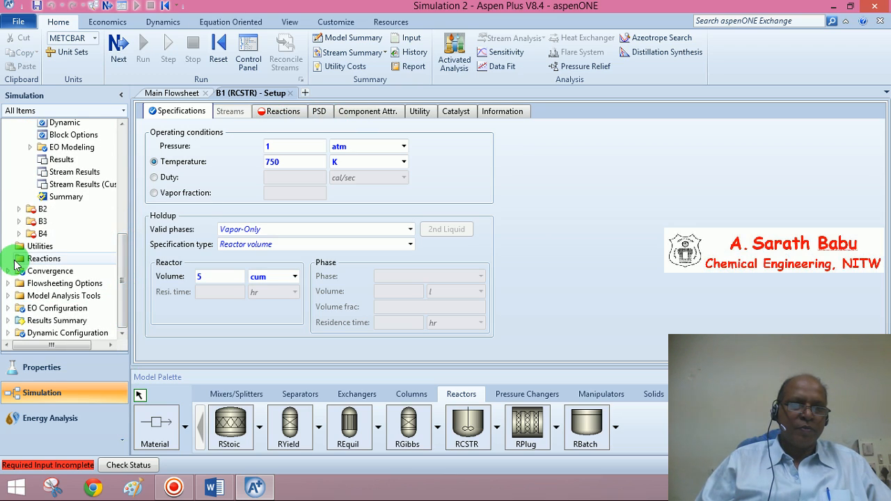
left_click(18, 262)
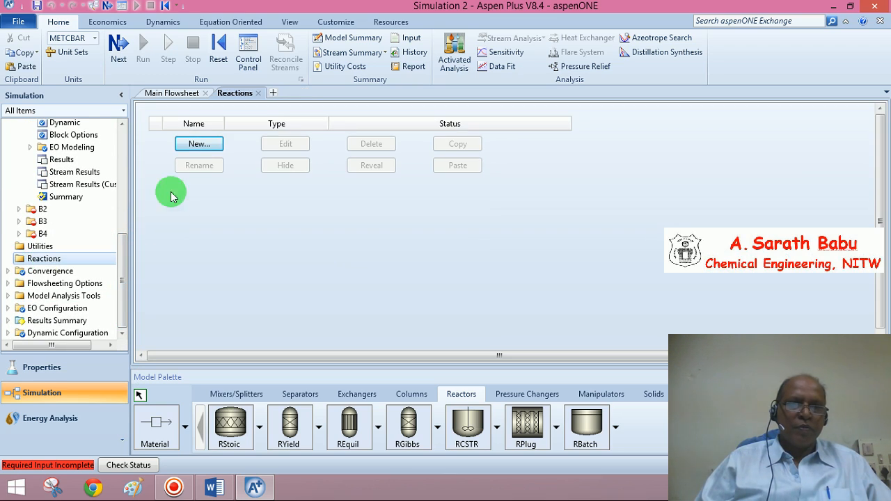
left_click(192, 142)
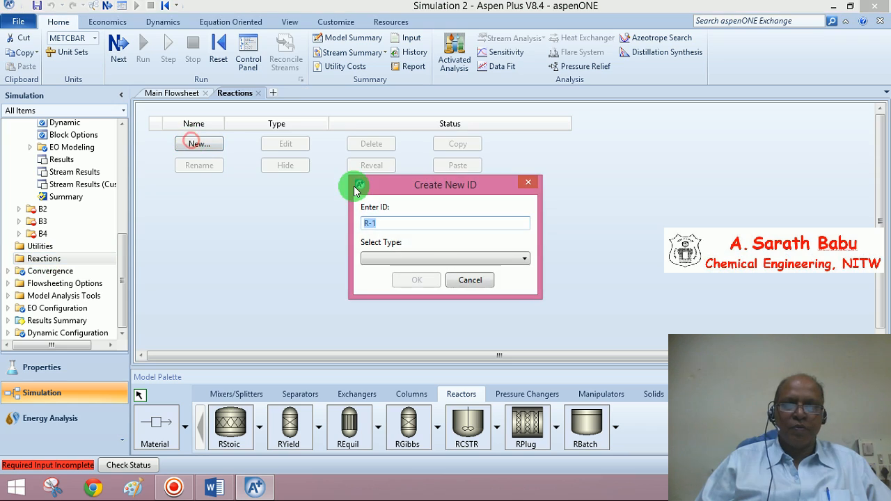
left_click(526, 262)
left_click(394, 334)
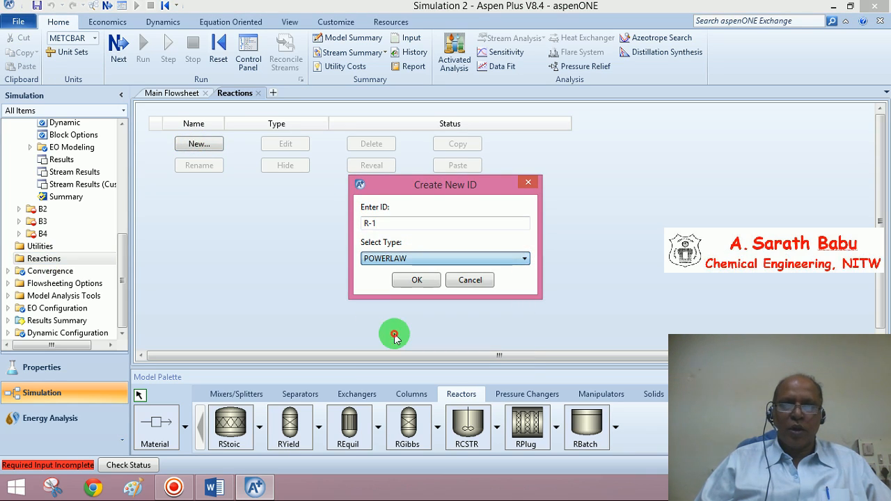
left_click(416, 279)
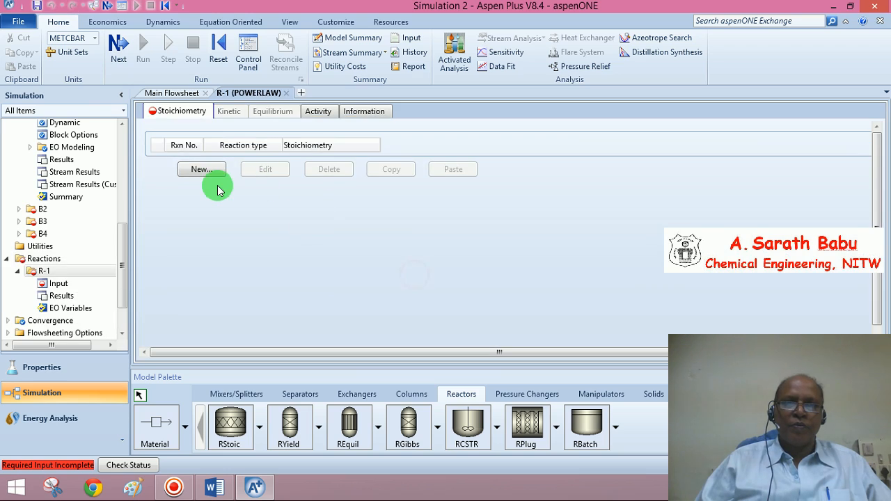
Add a new kinetic reaction with reactant ED, coefficient -1 and exponent 0.5.
left_click(202, 171)
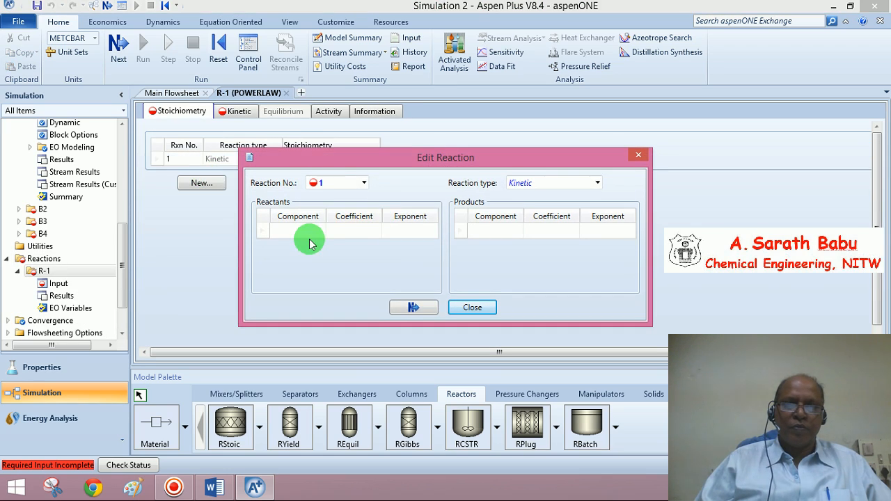
left_click(320, 233)
left_click(294, 243)
left_click(356, 234)
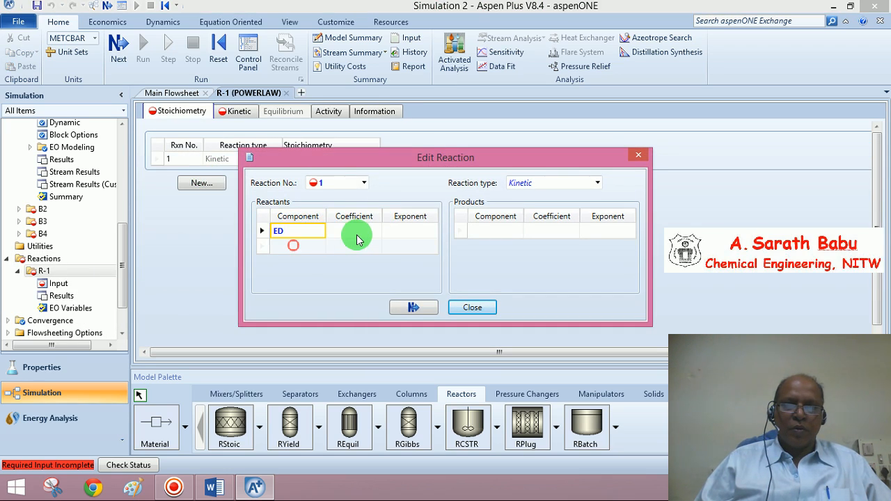
type("-1")
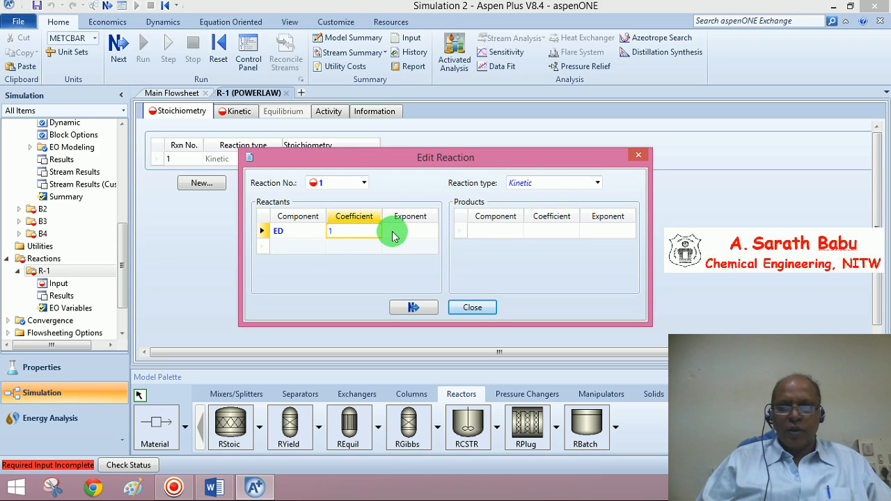
left_click(392, 234)
type("0.5")
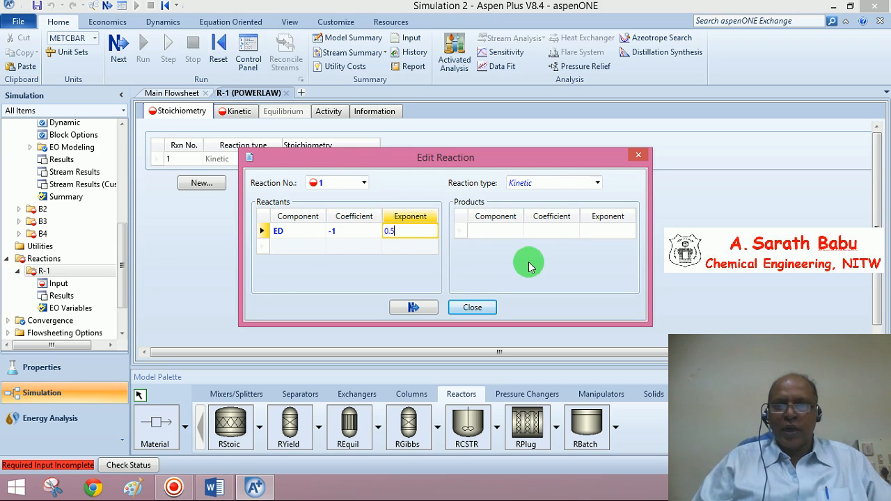
Add products AA and MA, each with coefficient 1, and close the reaction editor.
left_click(489, 230)
left_click(519, 233)
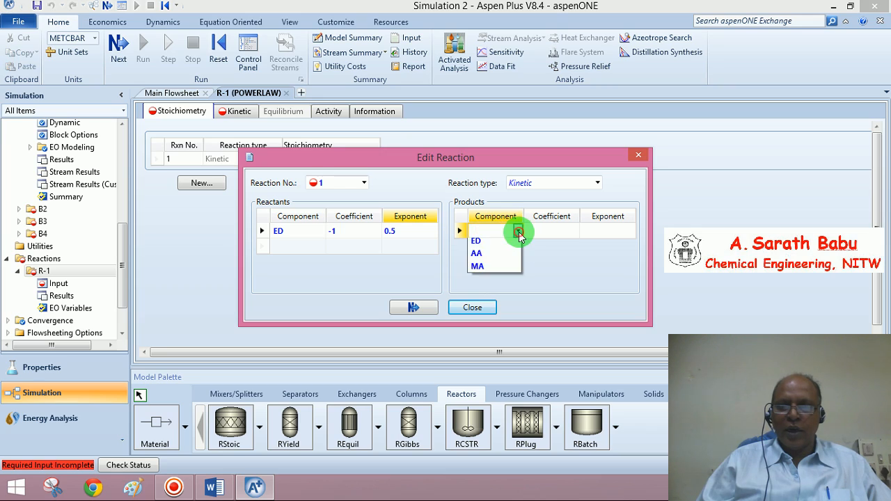
left_click(479, 253)
left_click(550, 237)
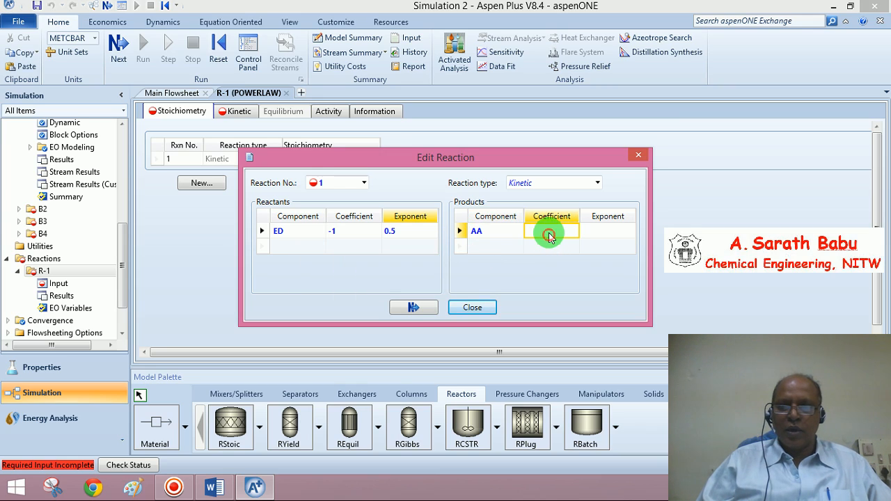
left_click(479, 249)
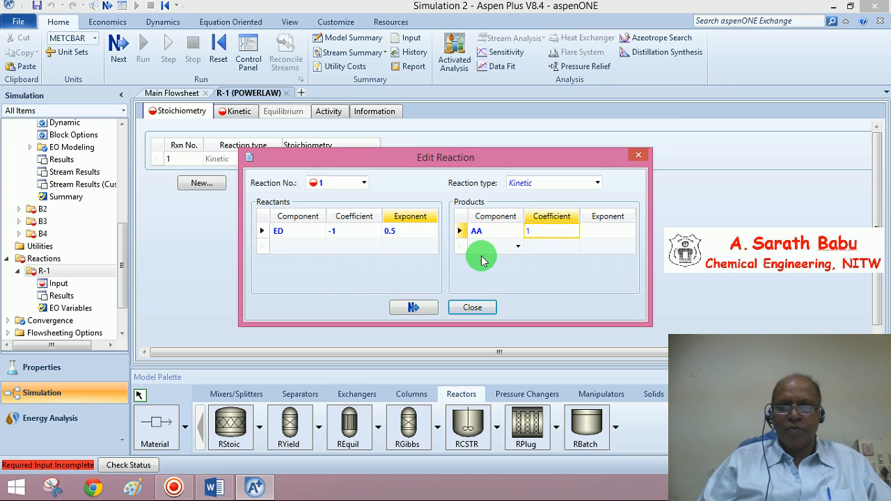
left_click(517, 248)
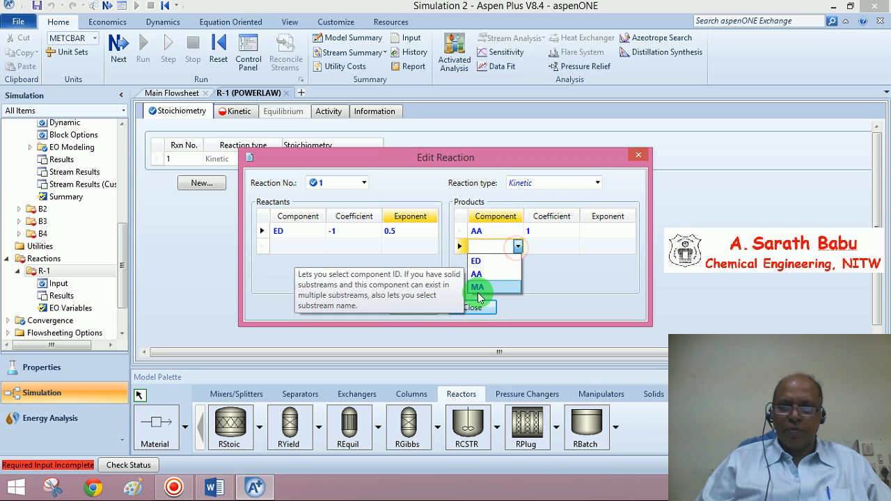
left_click(480, 287)
left_click(547, 247)
type("1")
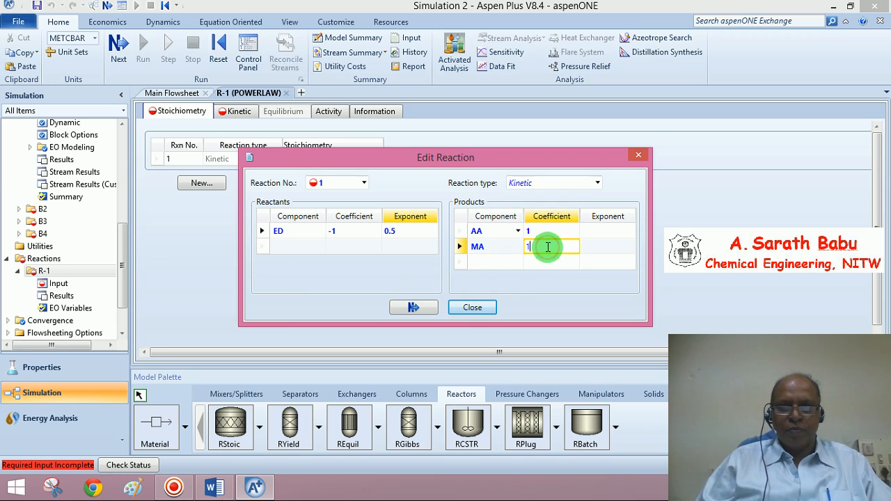
left_click(428, 310)
left_click(472, 306)
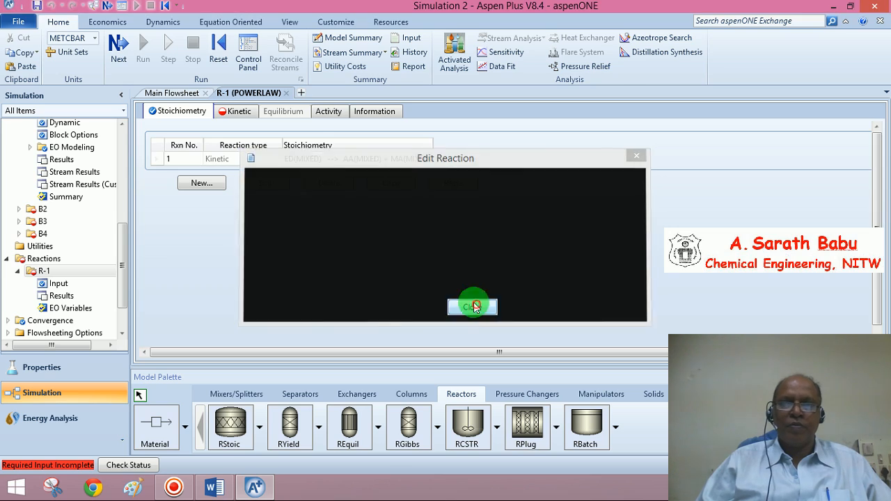
Set the R-1 kinetics to vapor phase with pre-exponential factor k of 7.8e9 and activation energy E of 38200 cal/mol.
left_click(237, 111)
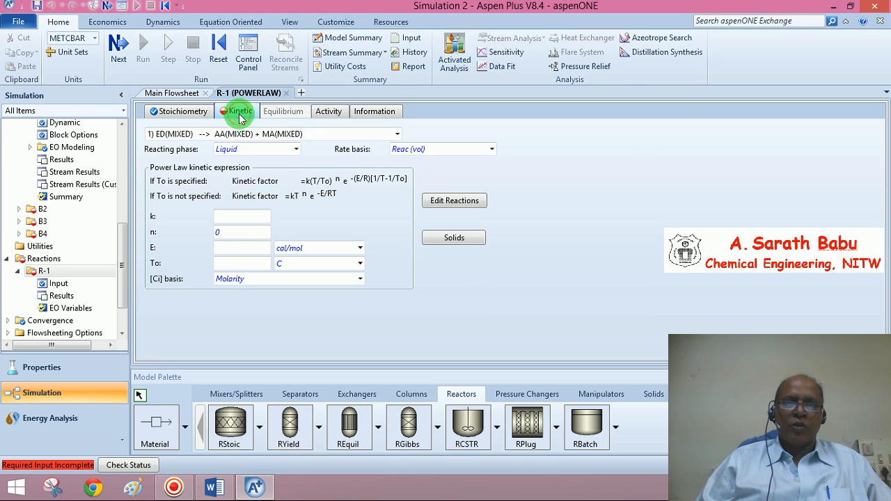
left_click(296, 149)
left_click(239, 200)
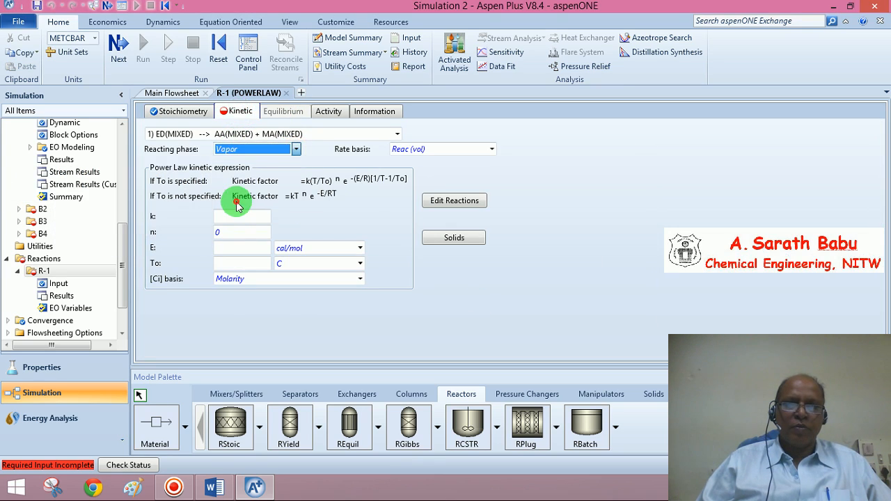
left_click(237, 218)
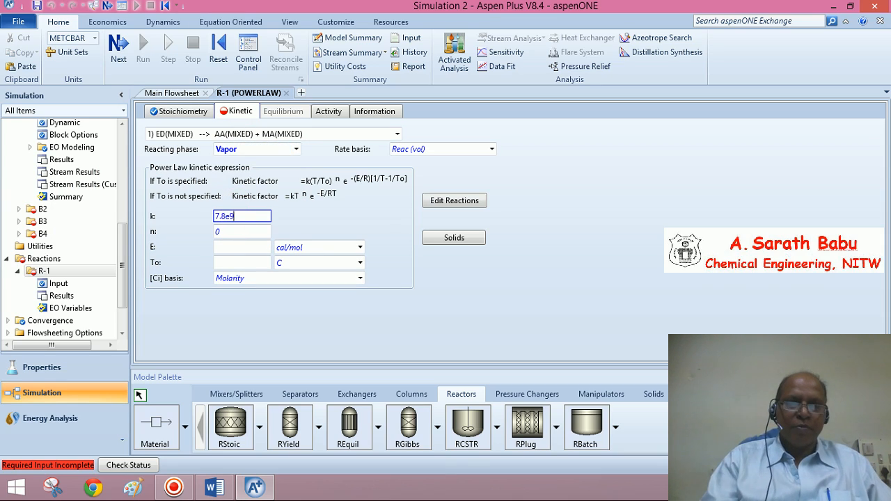
type("38200")
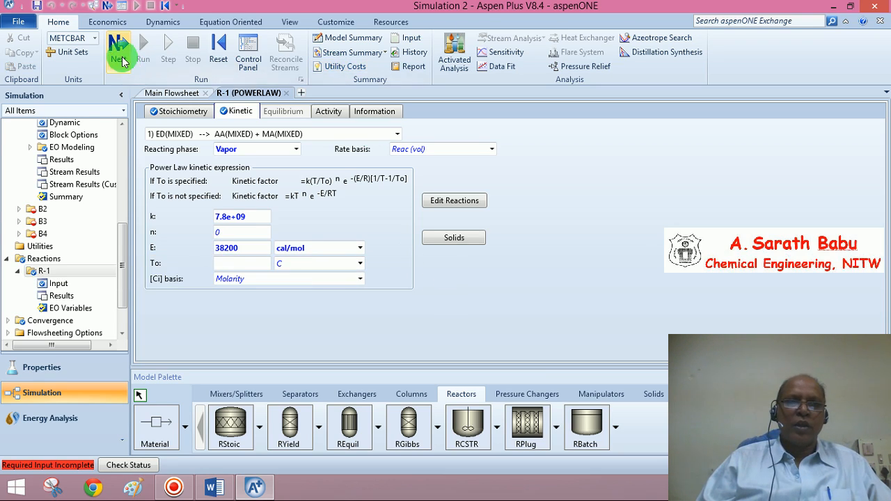
Assign reaction set R-1 to the first reactor B1.
left_click(118, 54)
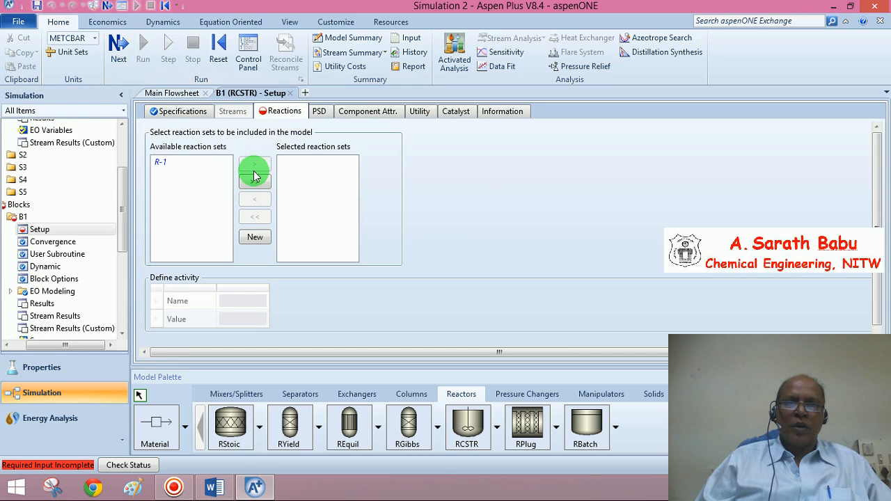
left_click(255, 182)
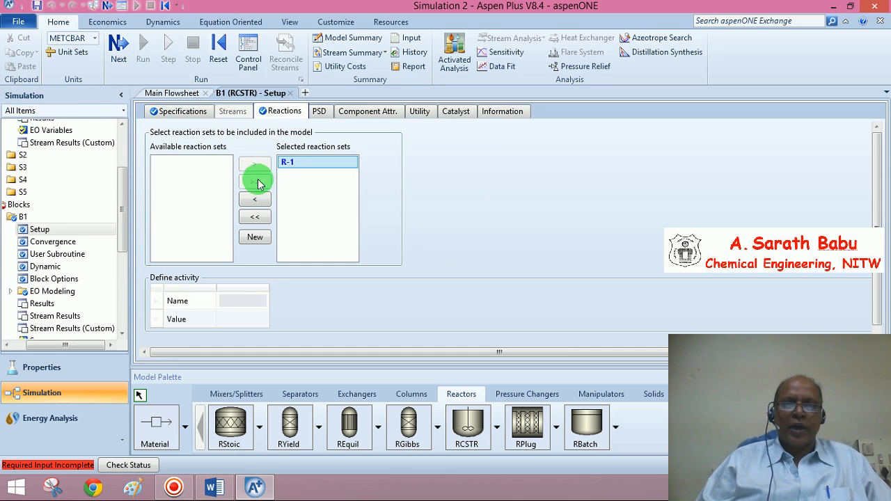
left_click(121, 46)
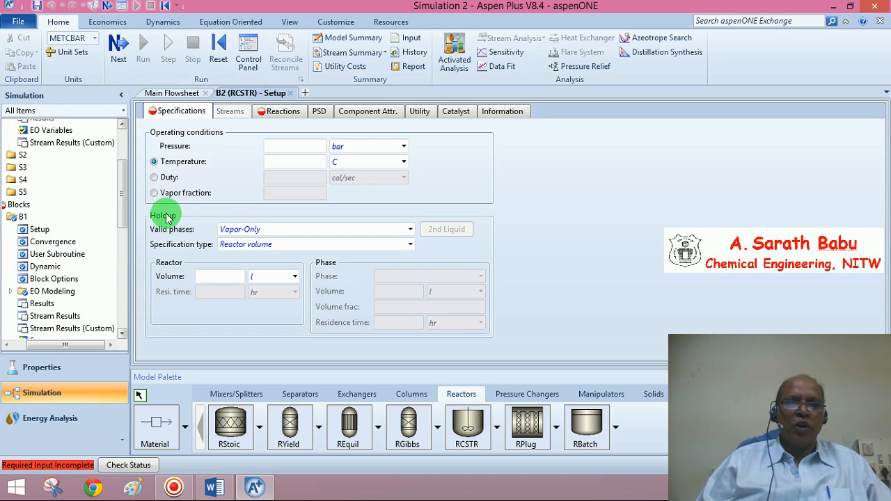
Set the second reactor B2's pressure to 1 atm and temperature to 750 K.
left_click(300, 148)
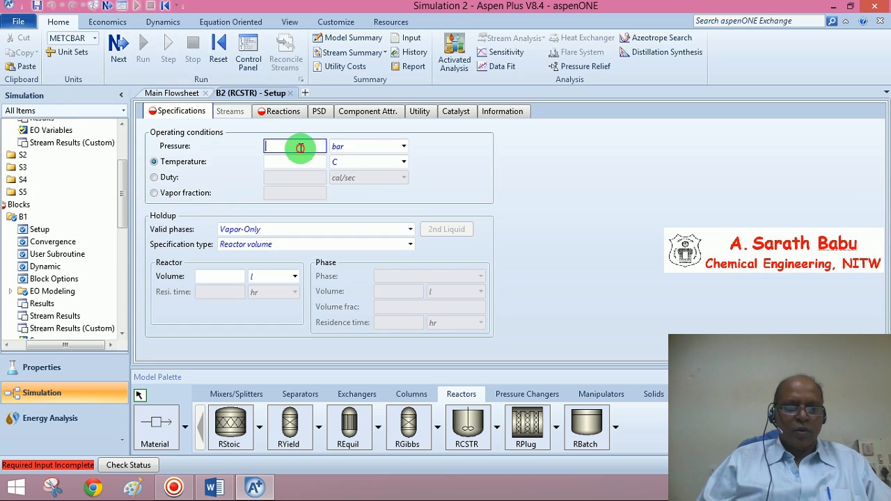
left_click(353, 149)
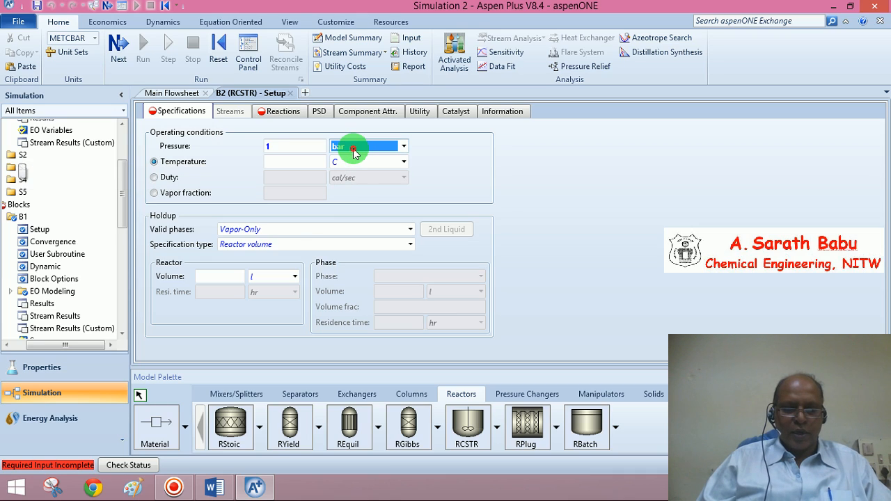
left_click(294, 162)
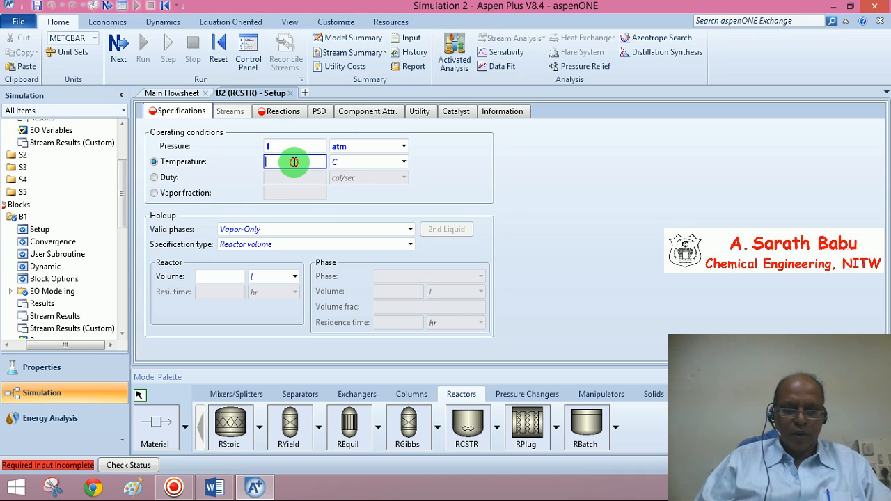
type("750")
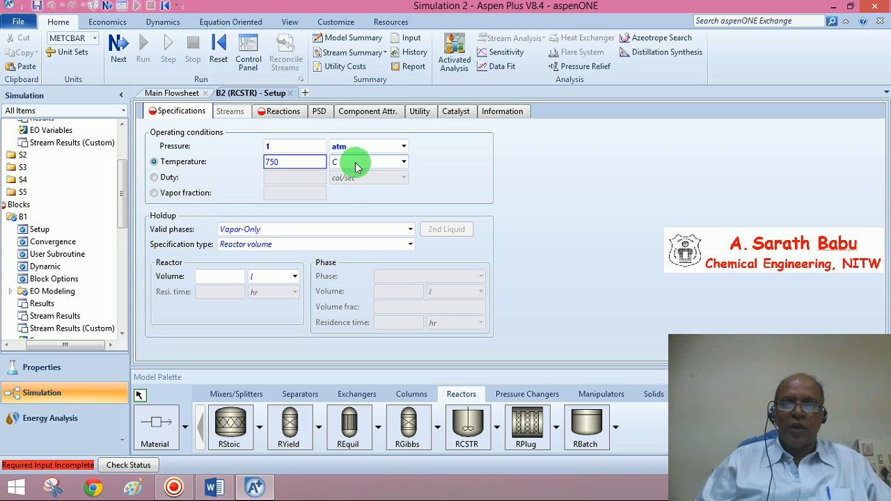
left_click(356, 164)
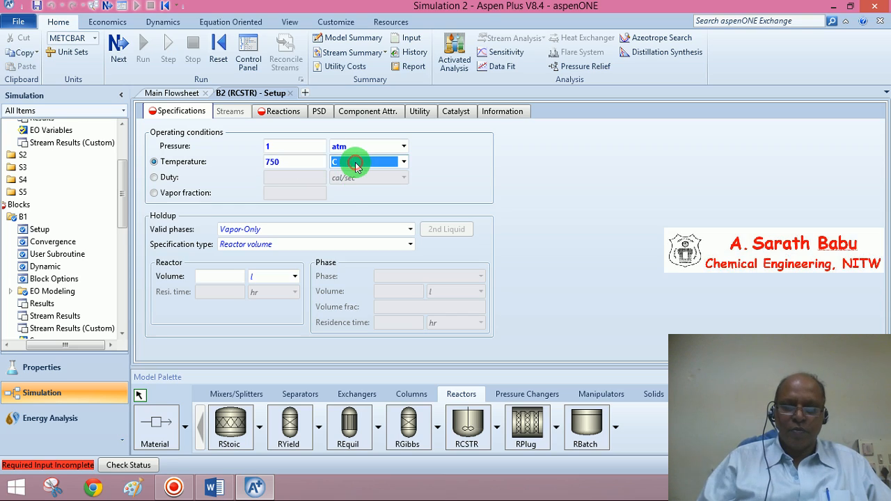
Set reactor B2's volume to 5 cum.
left_click(224, 279)
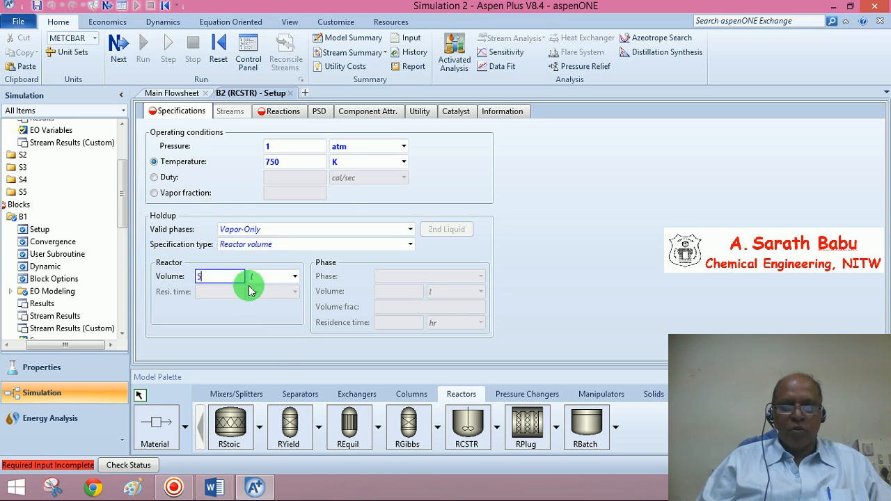
type("5")
left_click(295, 276)
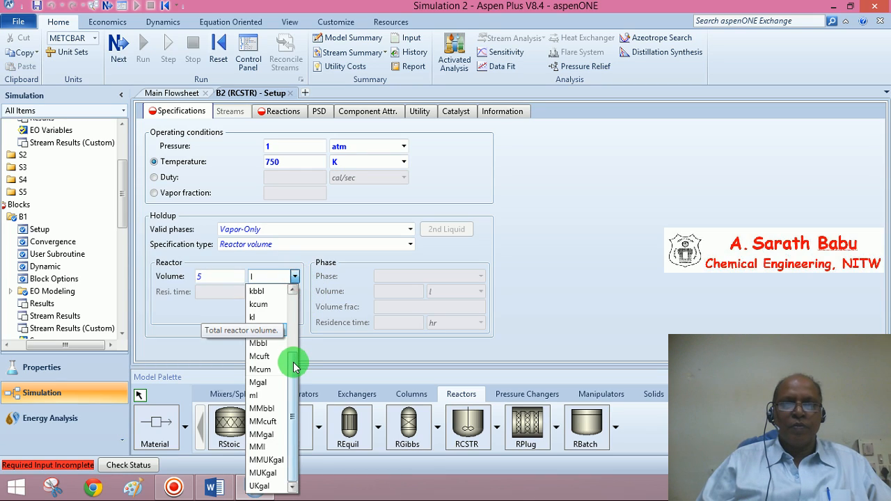
left_click_drag(294, 367, 295, 295)
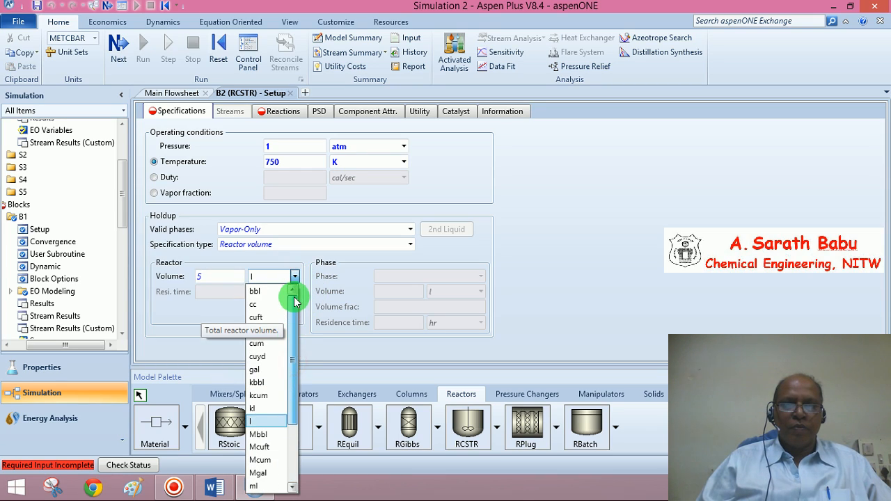
left_click(267, 347)
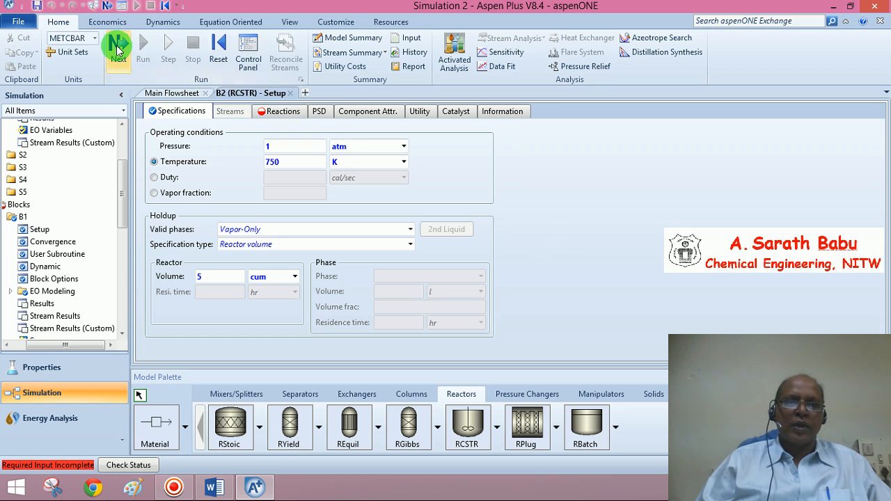
Assign reaction set R-1 to reactor B2.
left_click(117, 46)
left_click(252, 183)
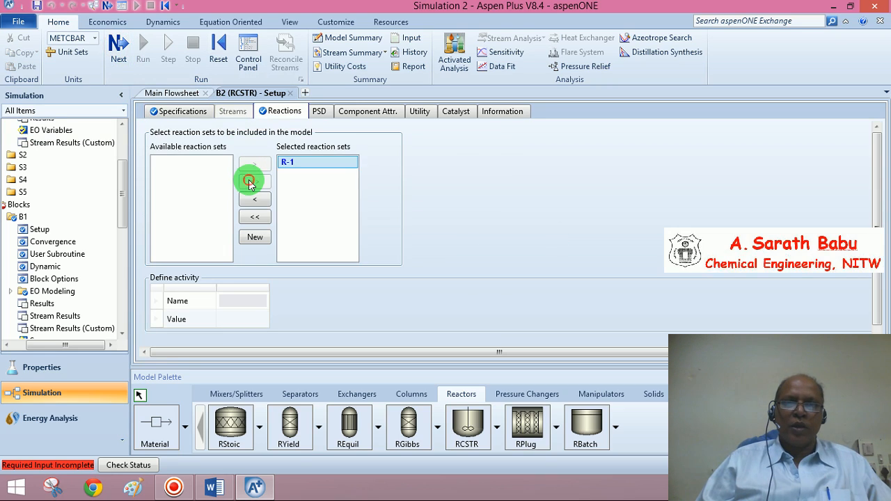
left_click(128, 53)
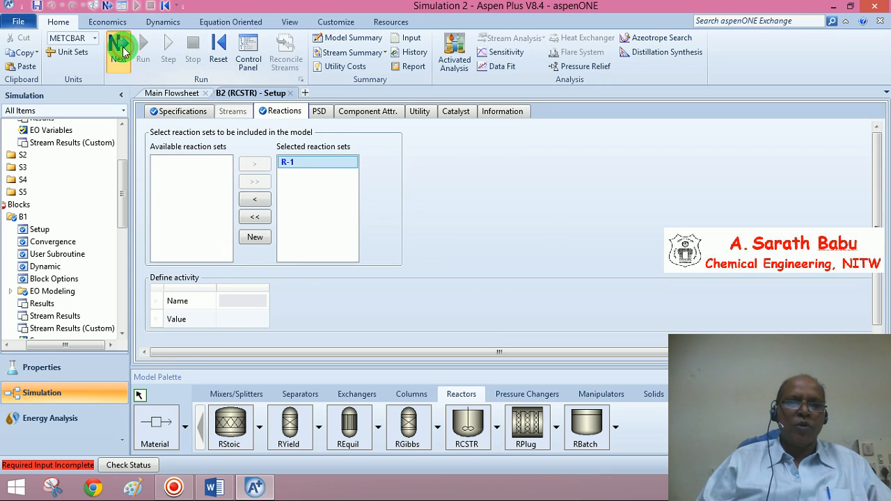
left_click(122, 52)
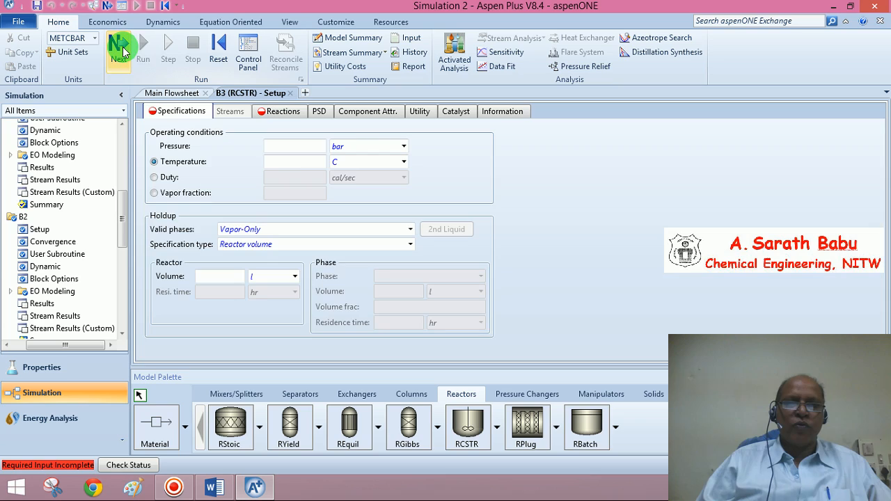
Set the third reactor B3's pressure to 1 atm and temperature to 750 K.
left_click(284, 149)
type("1")
left_click(351, 148)
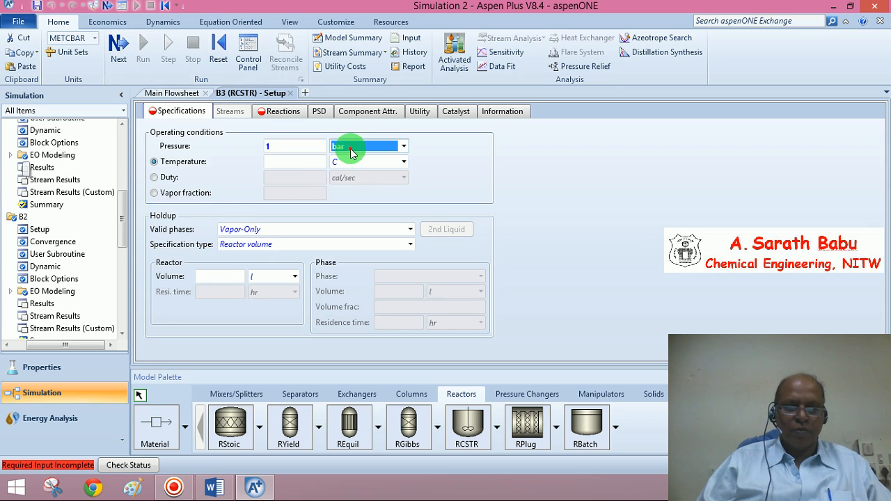
key("a")
left_click(293, 164)
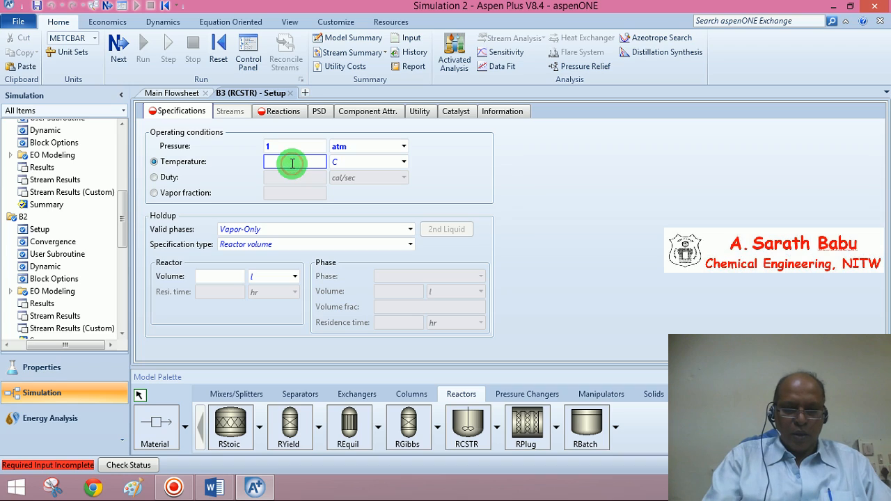
left_click(363, 178)
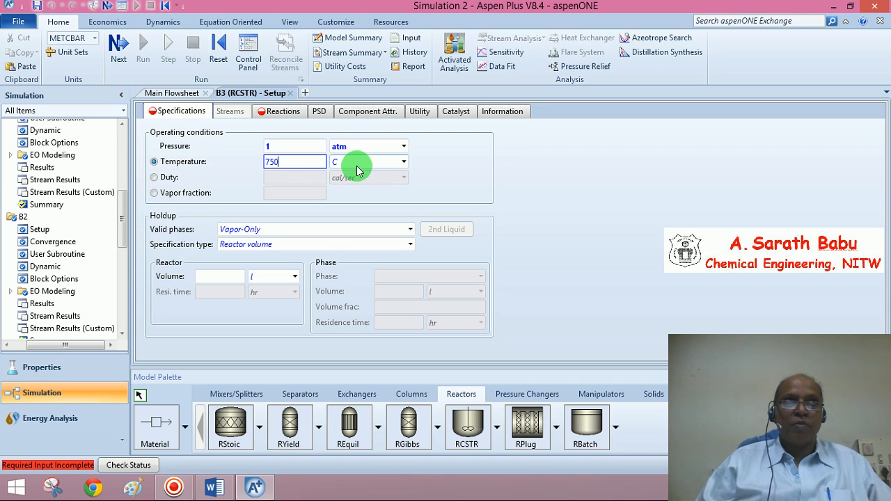
left_click(357, 167)
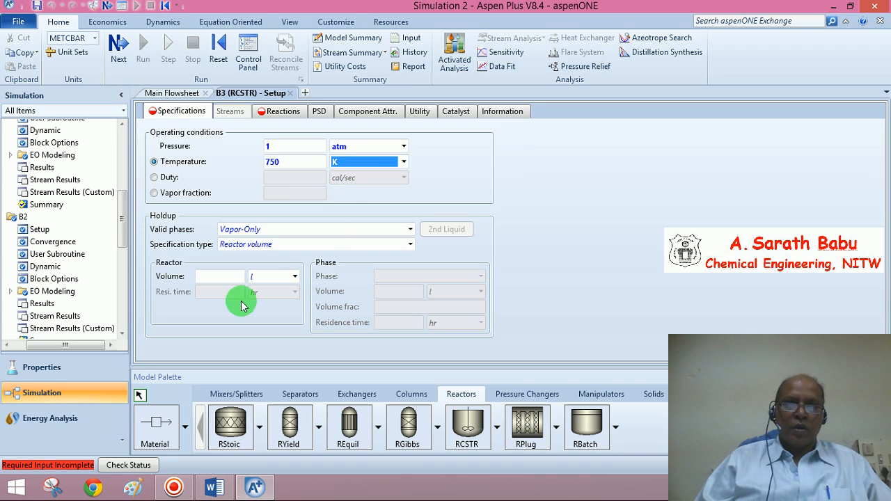
Set reactor B3's volume to 5 cum.
left_click(222, 278)
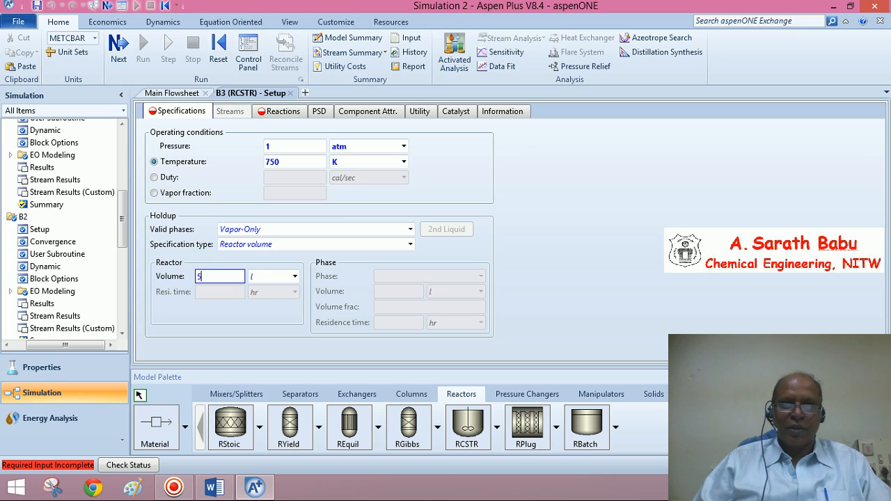
left_click(296, 278)
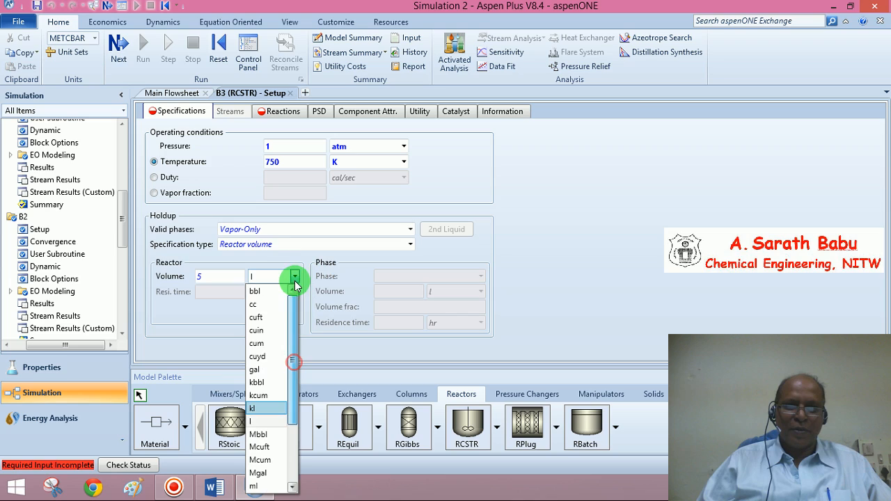
left_click(263, 343)
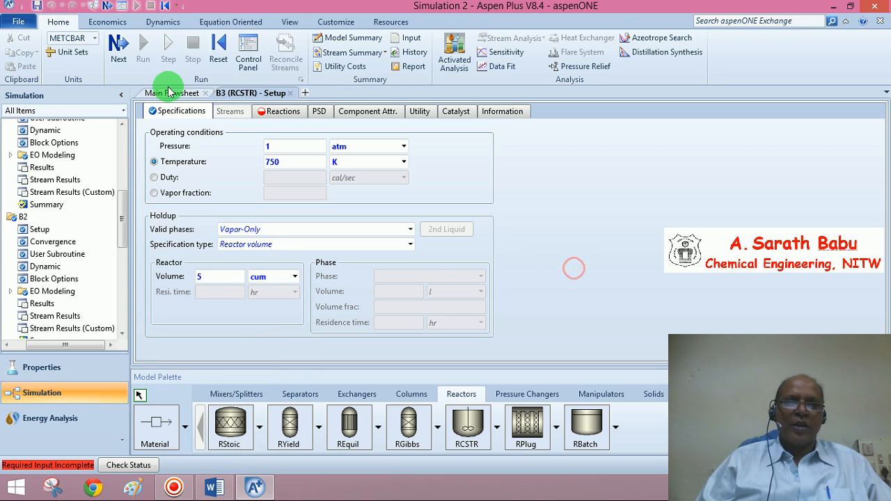
Assign reaction set R-1 to reactor B3.
left_click(115, 46)
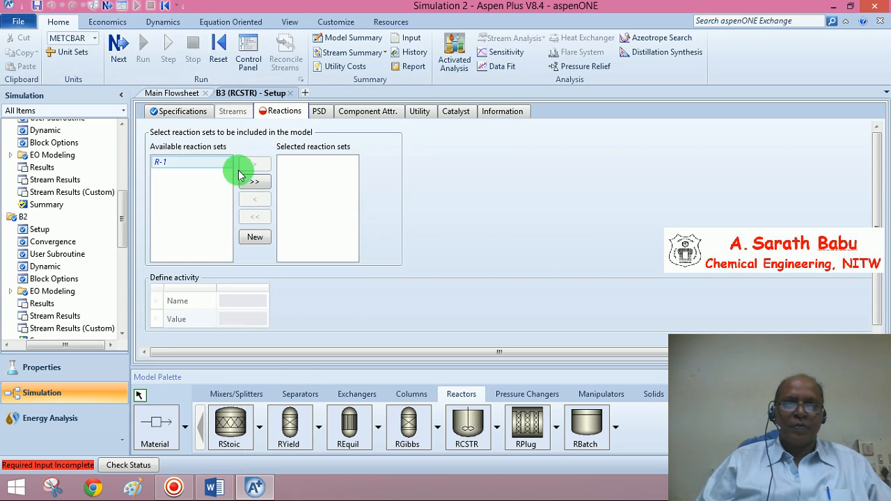
left_click(254, 181)
left_click(115, 47)
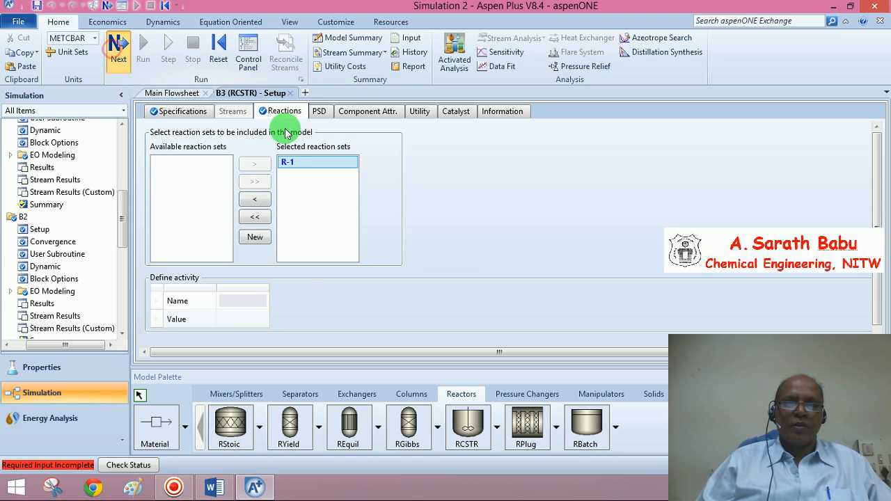
left_click(287, 146)
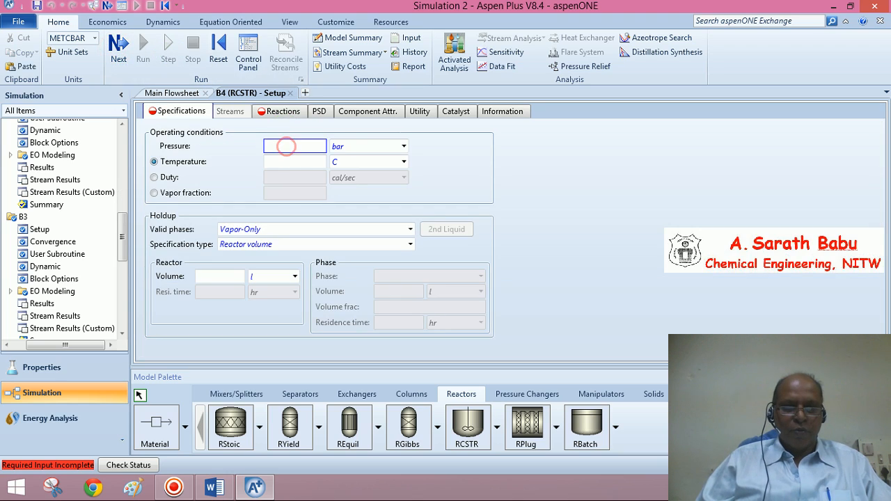
Set the fourth reactor B4's pressure to 1 atm and temperature to 750 K.
type("1")
left_click(354, 148)
key("a")
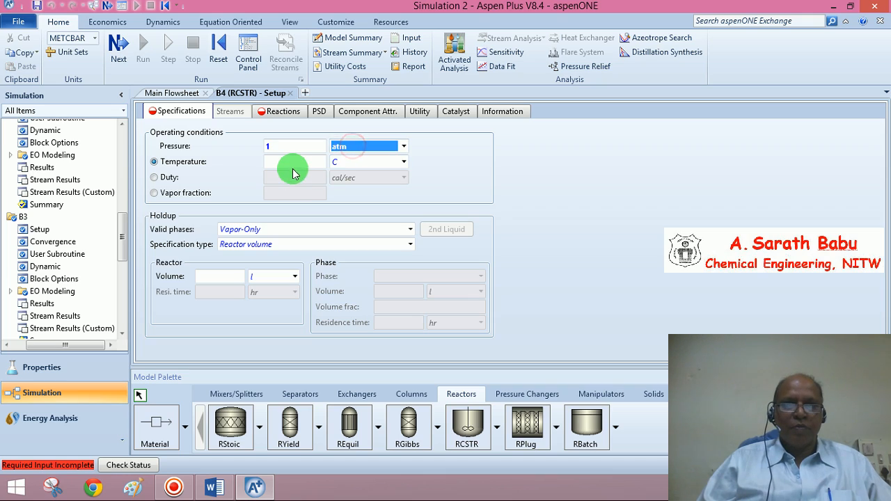
left_click(290, 164)
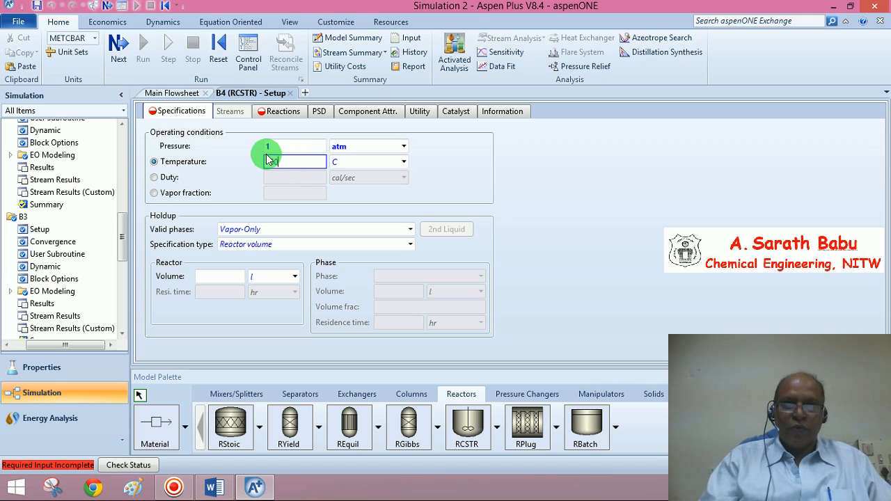
type("750")
left_click(404, 161)
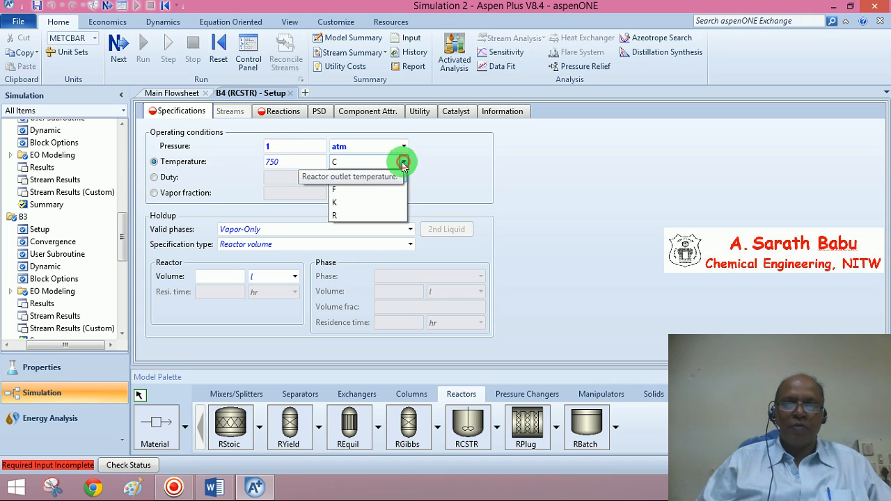
left_click(346, 203)
Set reactor B4's volume to 5 cum.
left_click(228, 275)
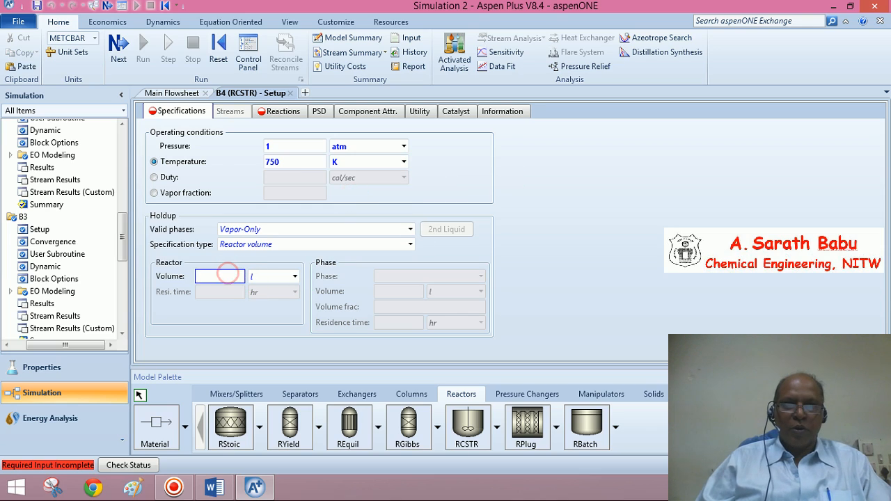
left_click(295, 277)
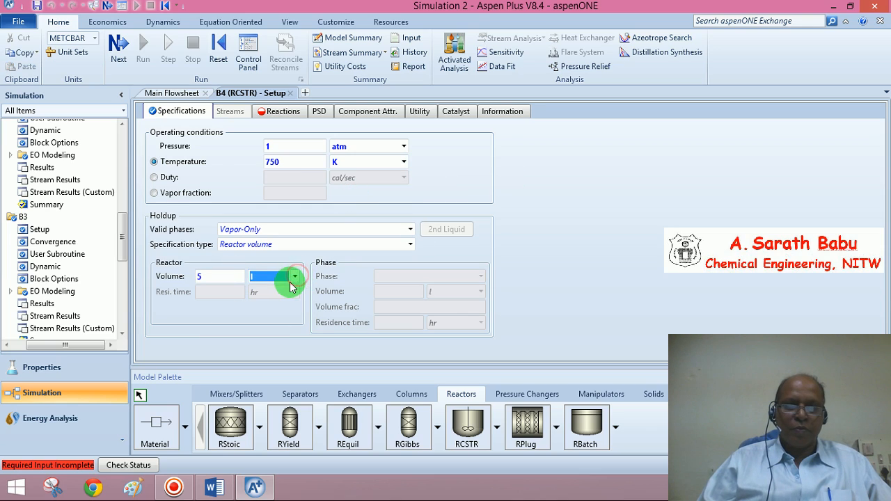
left_click(293, 279)
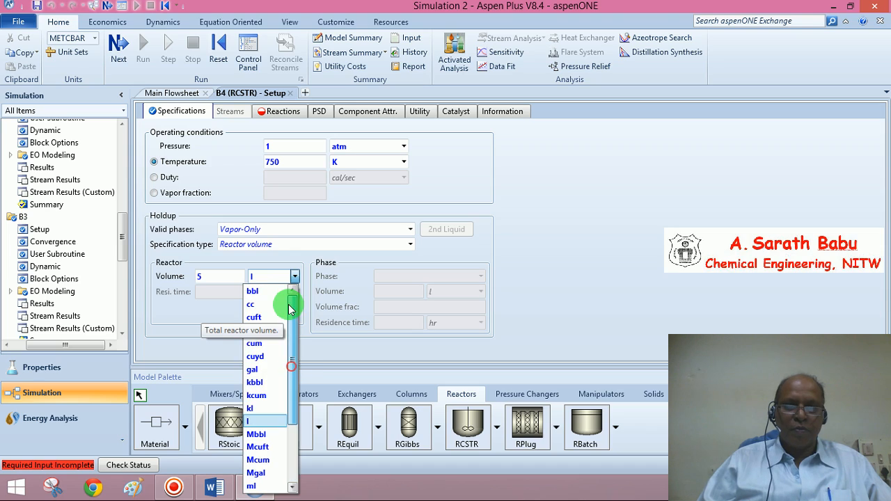
left_click(255, 343)
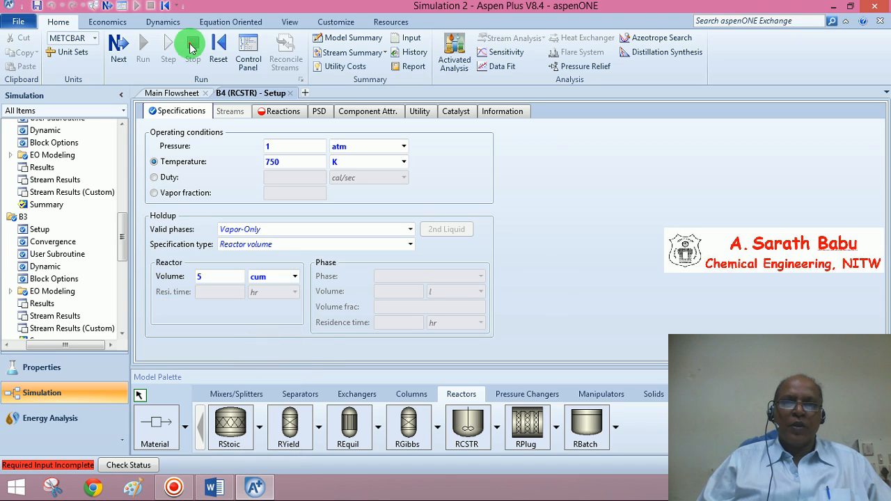
Assign reaction set R-1 to reactor B4.
left_click(190, 44)
left_click(118, 46)
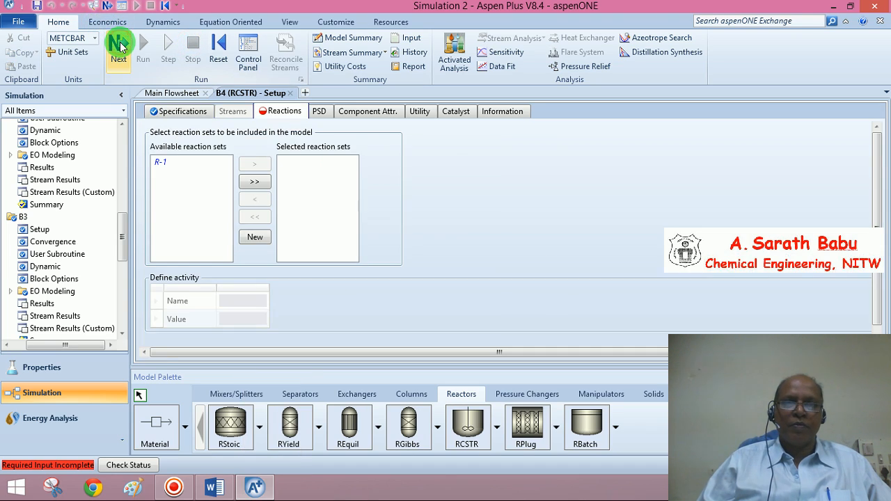
left_click(252, 183)
left_click(490, 196)
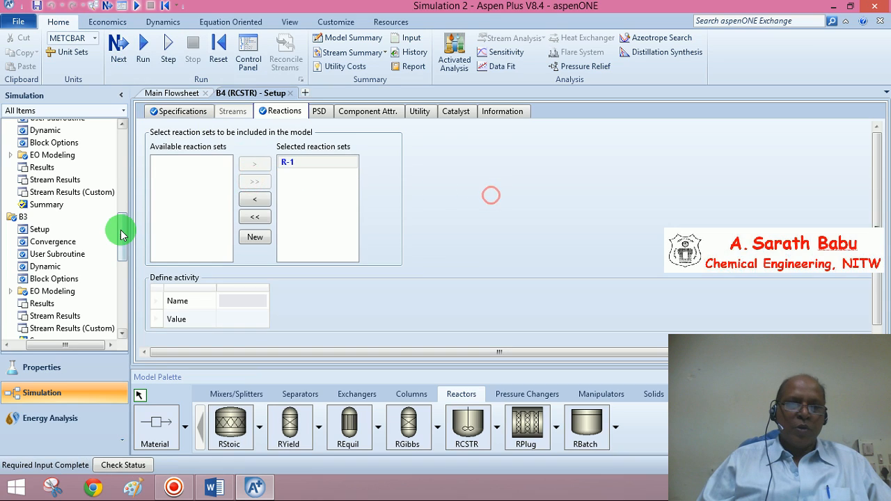
Create a new optimization problem with ID O-1.
left_click_drag(120, 235, 123, 302)
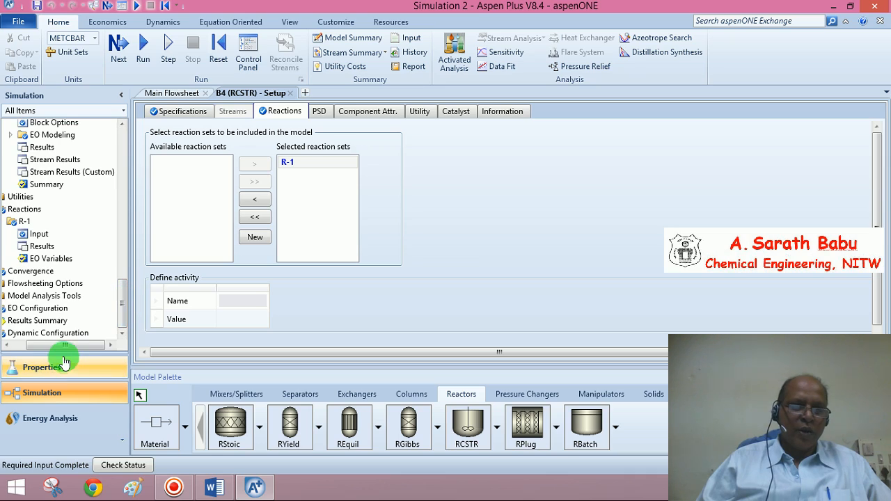
left_click_drag(62, 346, 12, 341)
scroll(11, 303, "up", 2)
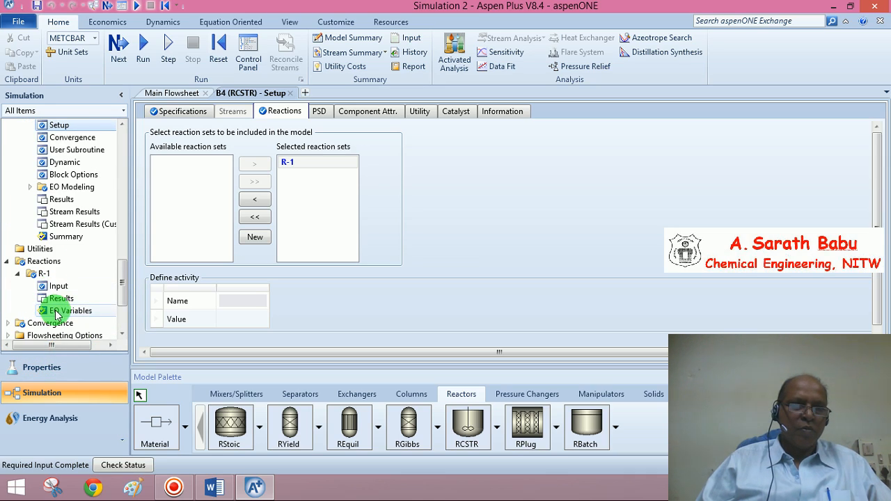
left_click_drag(128, 293, 124, 309)
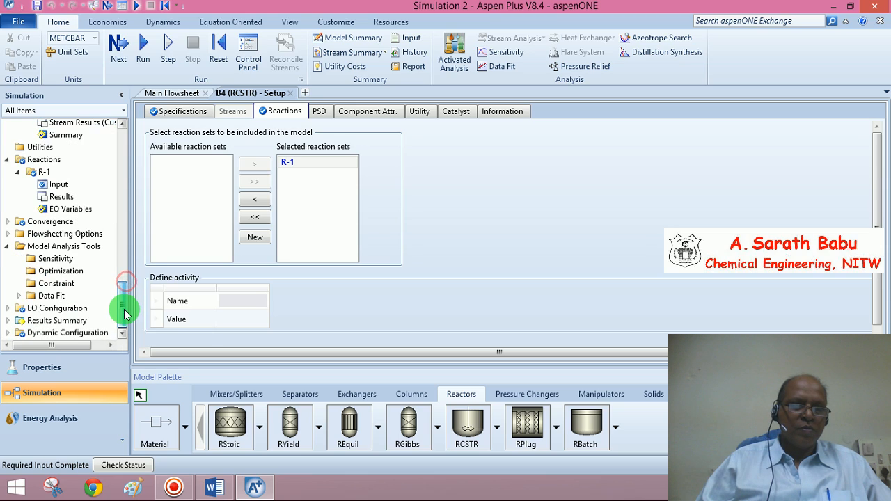
left_click(75, 272)
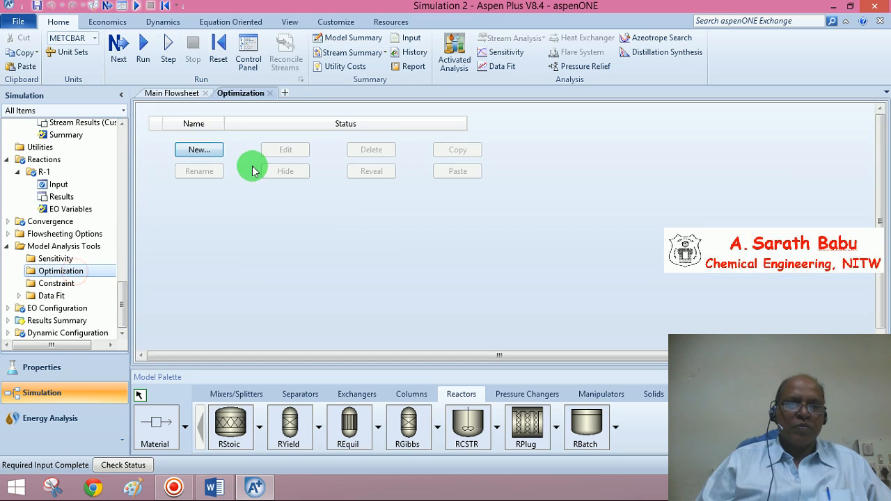
left_click(211, 152)
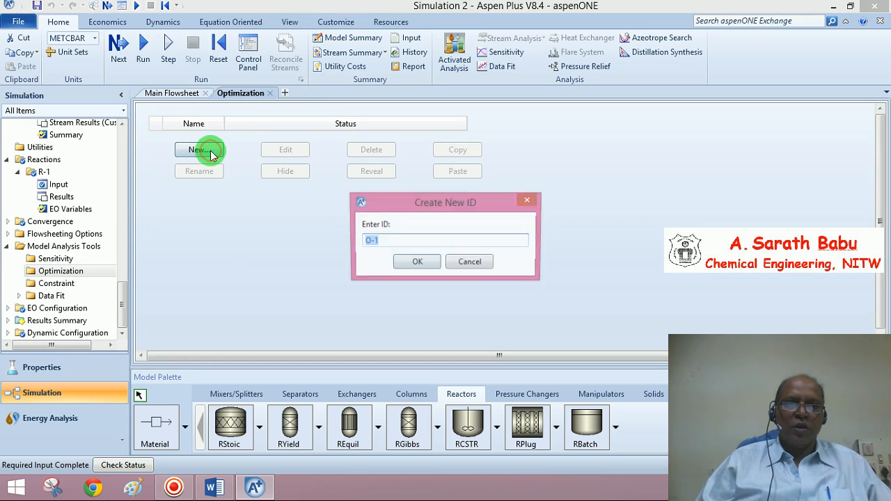
left_click(416, 263)
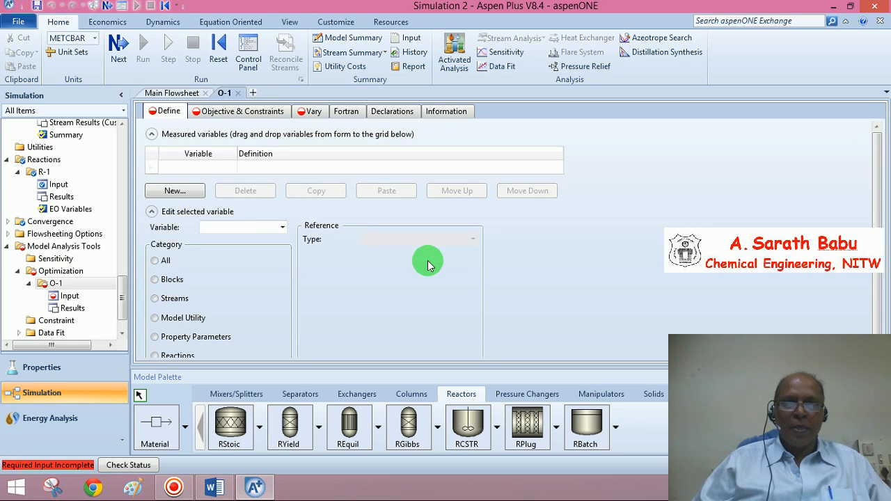
Add a measured variable named CONV to optimization O-1.
left_click(173, 171)
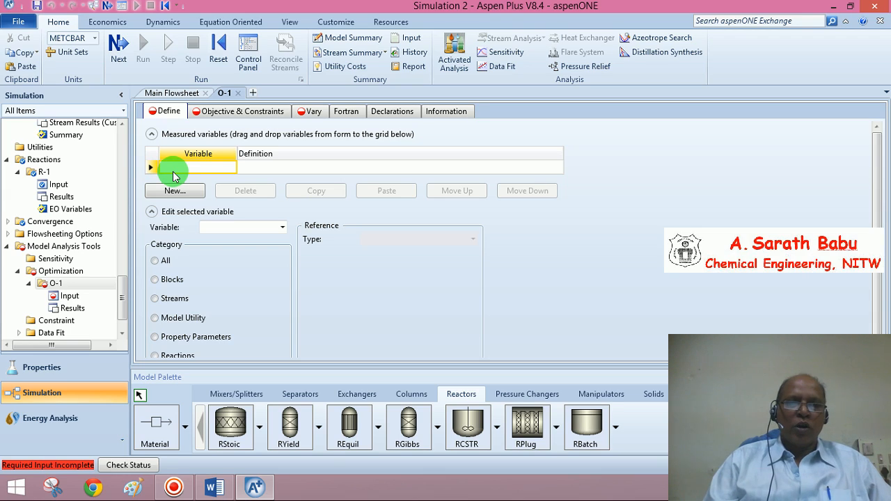
type("CON")
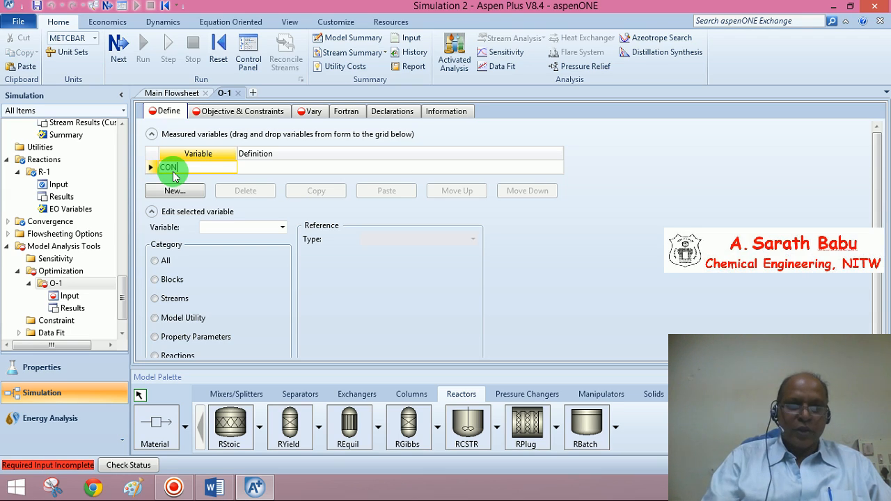
type("V")
left_click(150, 168)
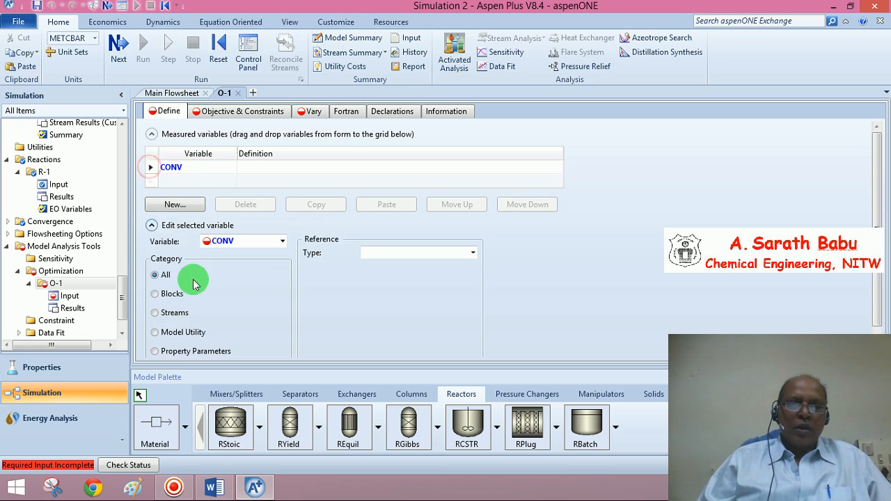
Define CONV as the stream Mole-Flow of component ED in stream S5, substream MIXED, in kmol/hr.
left_click(155, 313)
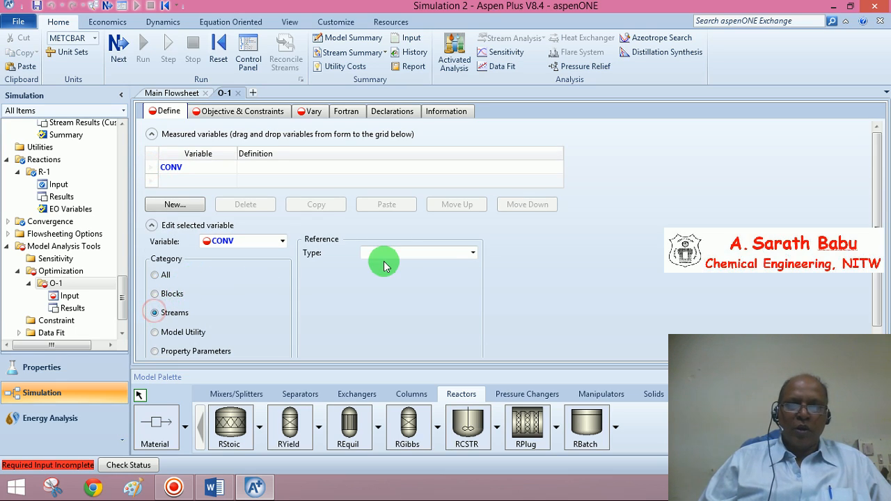
left_click(473, 252)
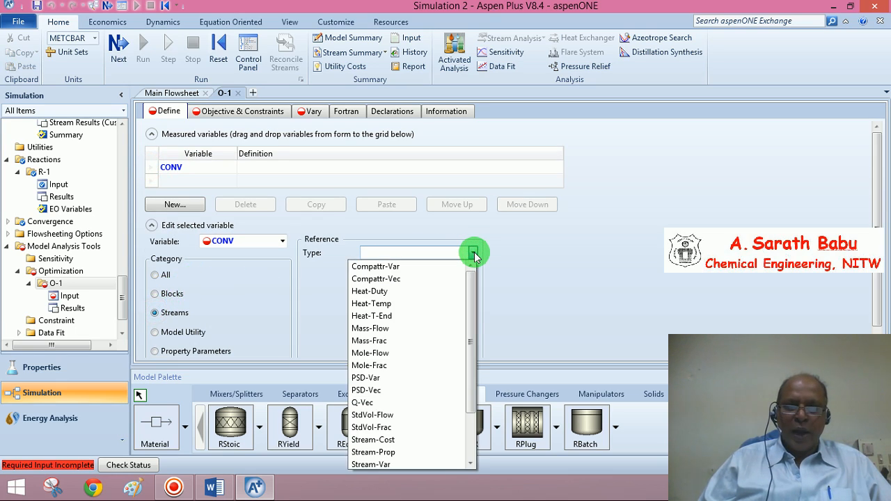
left_click(402, 353)
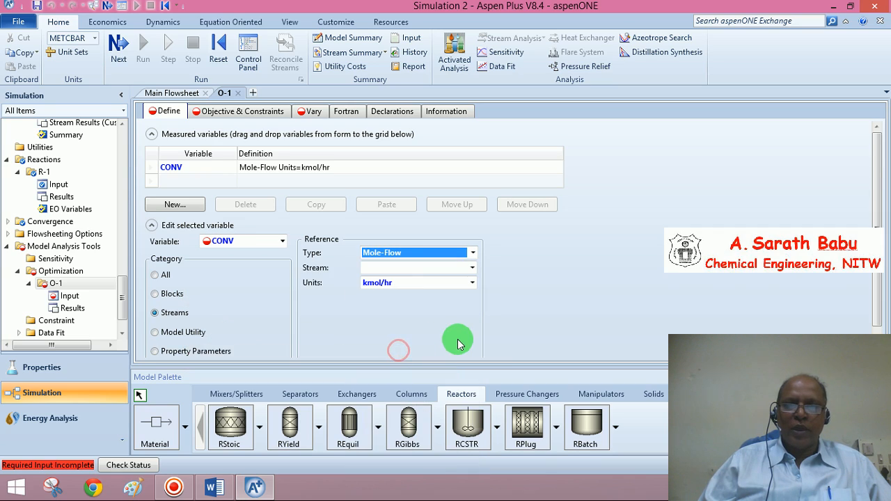
left_click(473, 268)
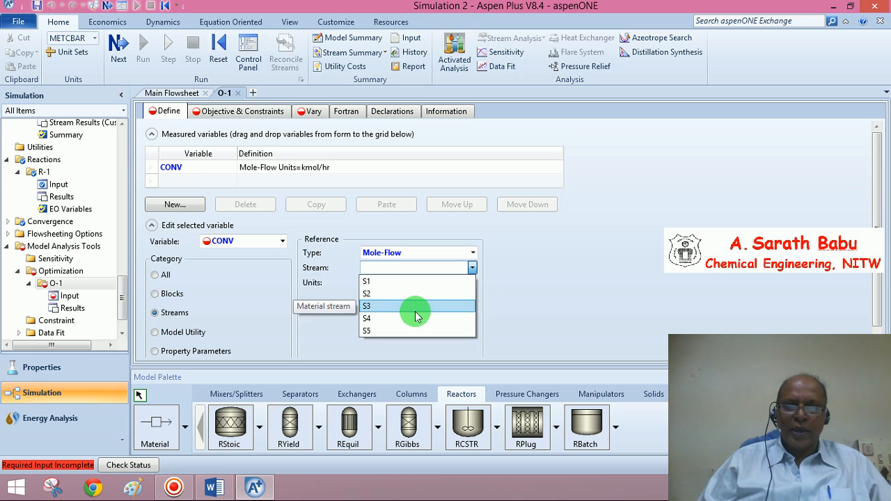
left_click(385, 331)
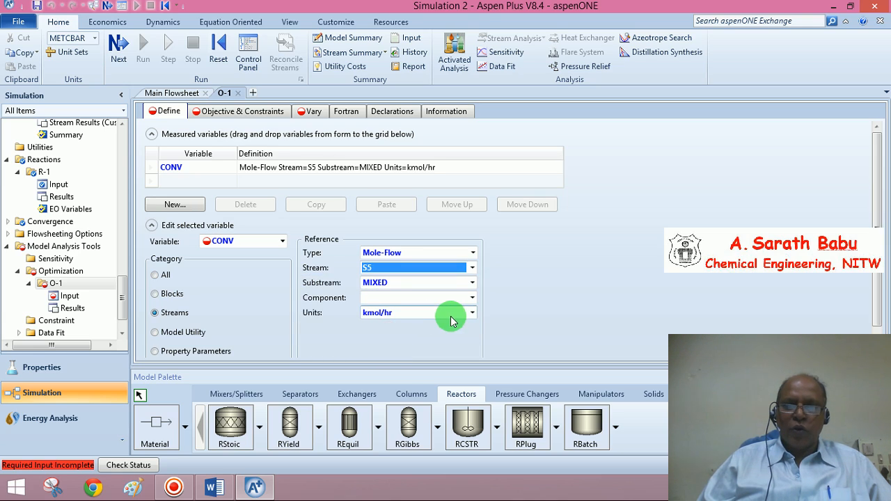
left_click(473, 297)
left_click(412, 326)
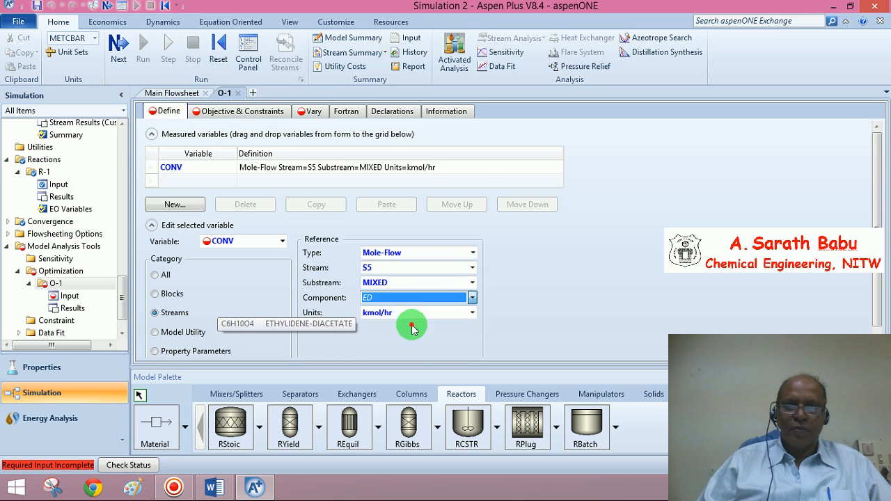
left_click(597, 296)
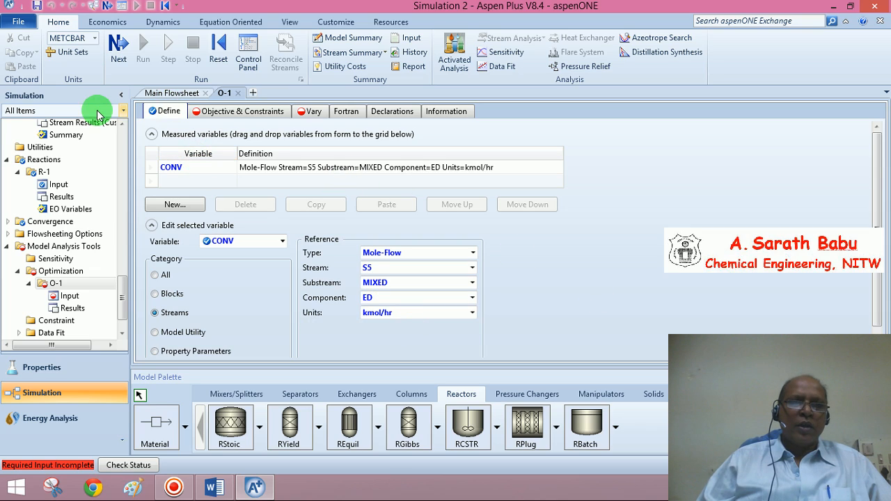
Set the optimization objective to minimize CONV.
left_click(117, 44)
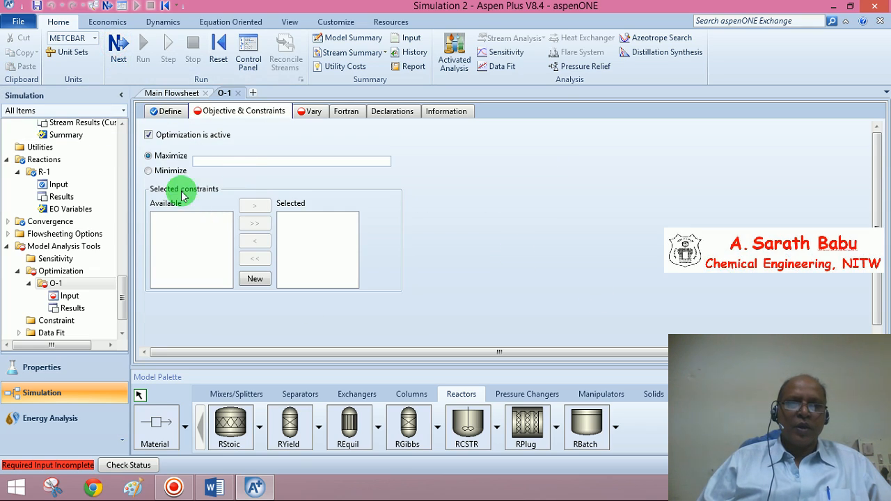
left_click(148, 172)
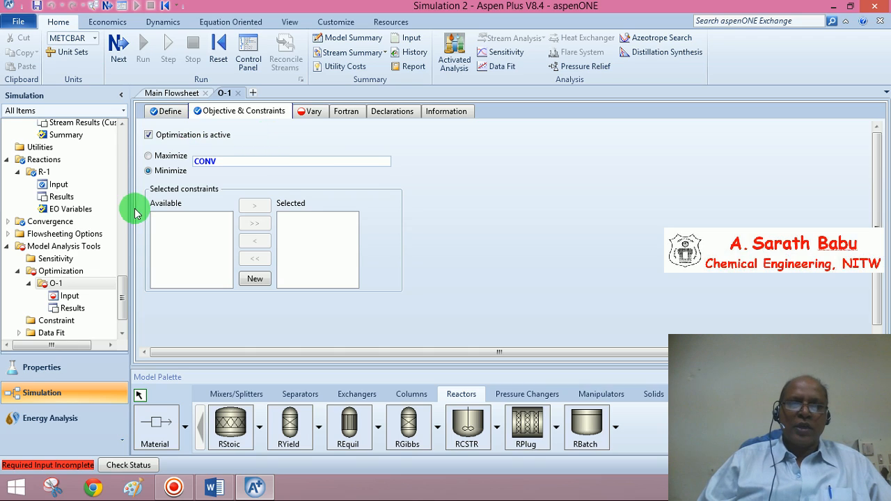
Create a new constraint with ID C-1.
left_click_drag(120, 298, 119, 309)
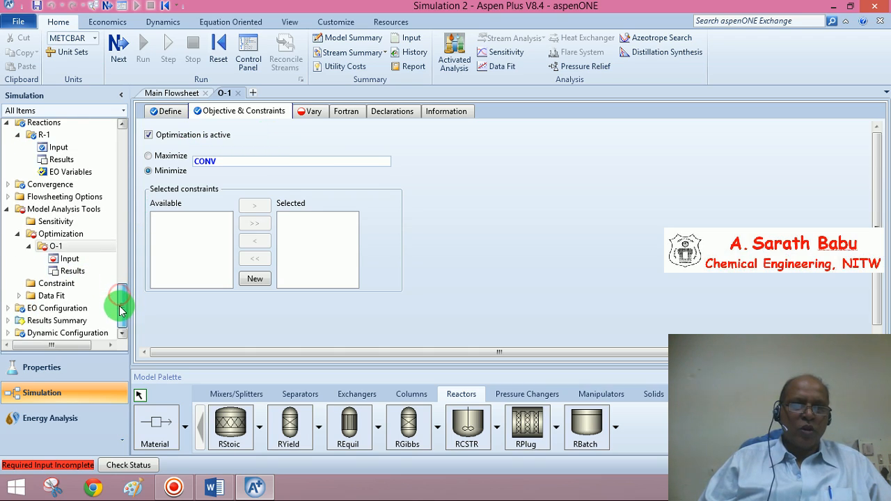
left_click(45, 287)
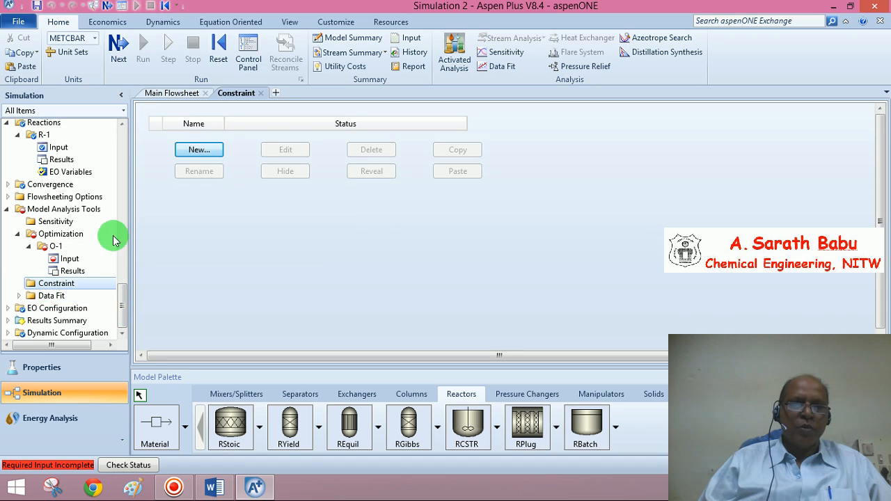
left_click(207, 149)
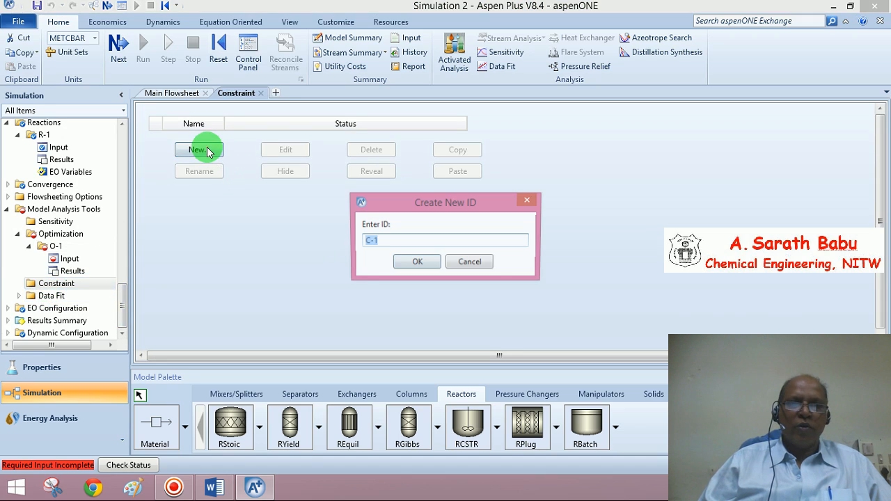
left_click(416, 263)
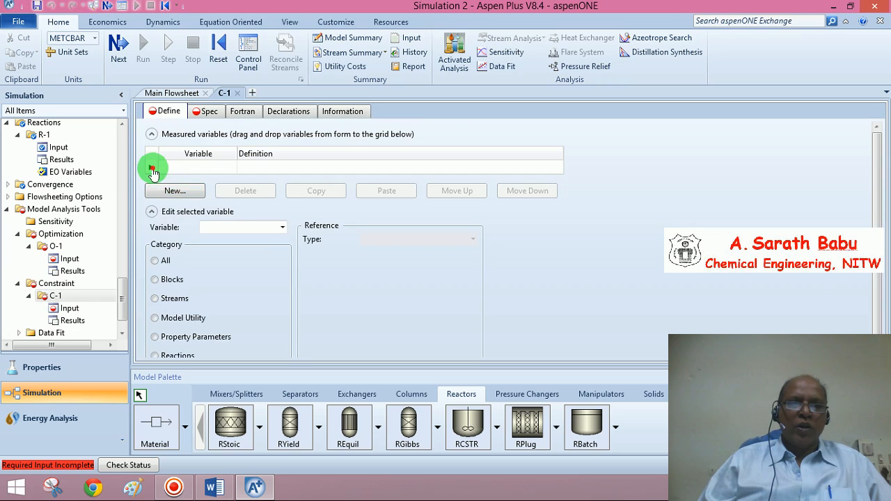
Add a measured variable named V1 to constraint C-1.
left_click(153, 170)
type("V")
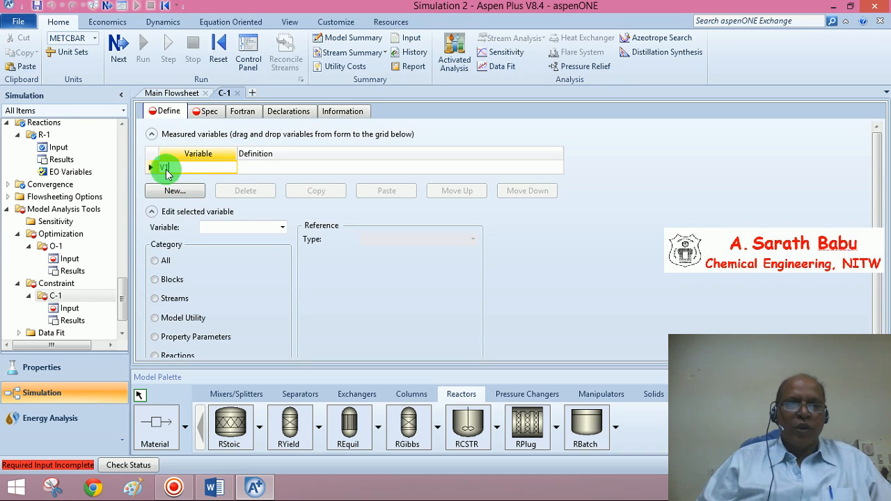
type("1")
key("Return")
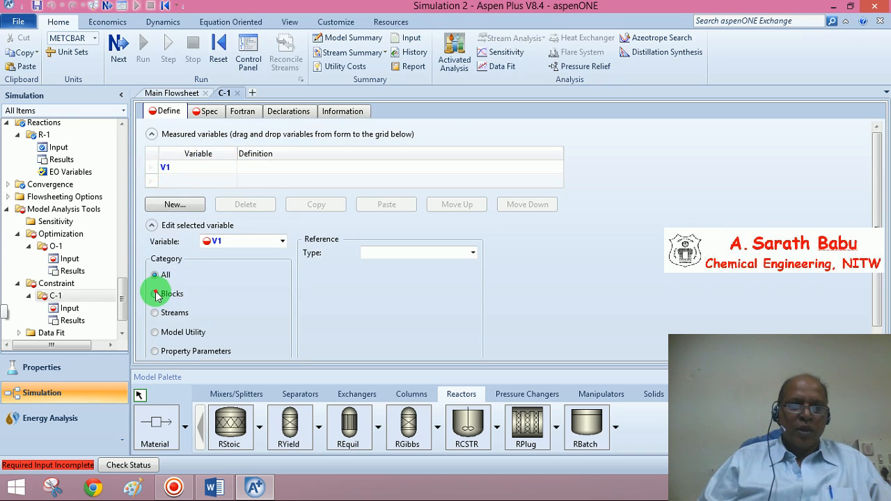
Define V1 as a Block-Var reference to the VOL variable of block B1 in cum units.
left_click(156, 294)
left_click(473, 253)
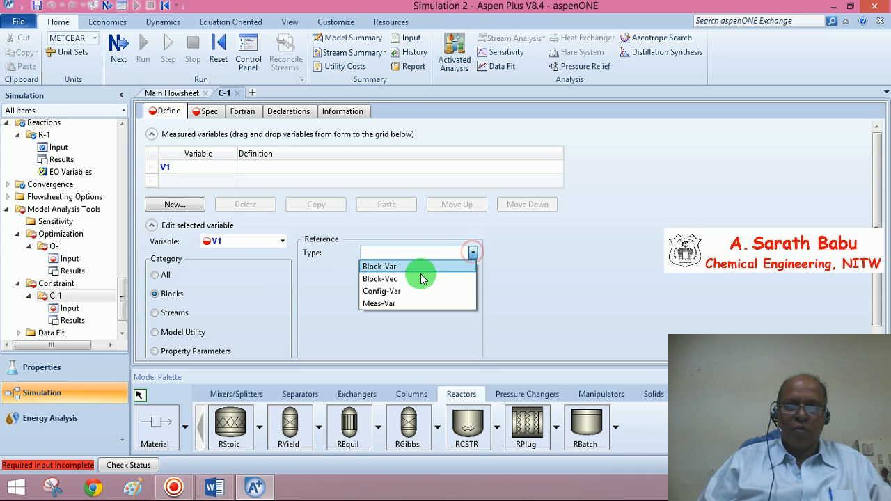
left_click(394, 268)
left_click(472, 268)
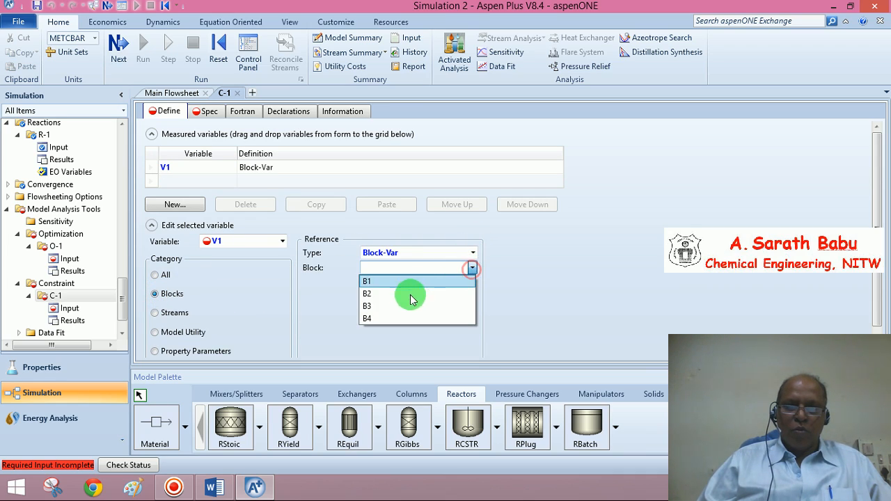
left_click(390, 281)
left_click(455, 284)
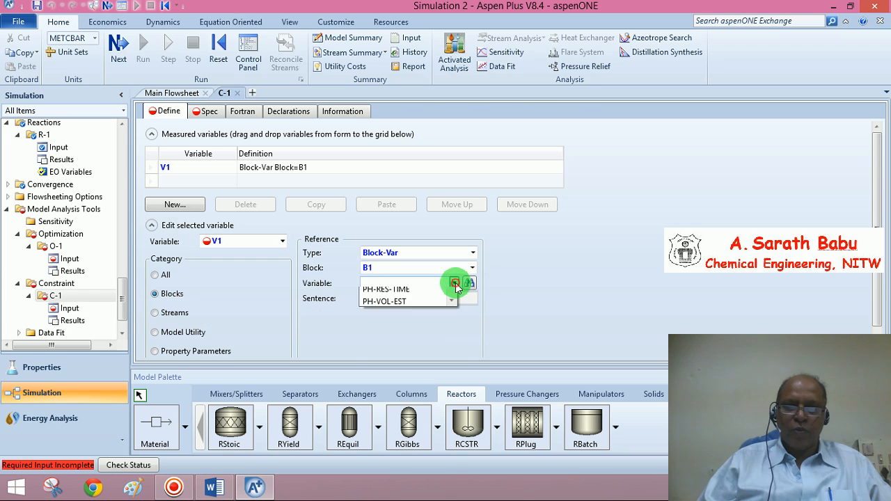
scroll(377, 481, "down", 8)
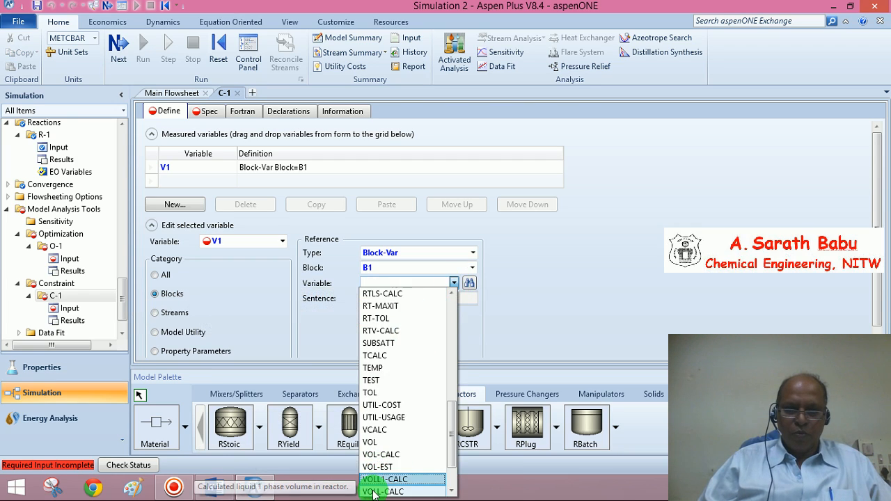
left_click(374, 492)
left_click(454, 283)
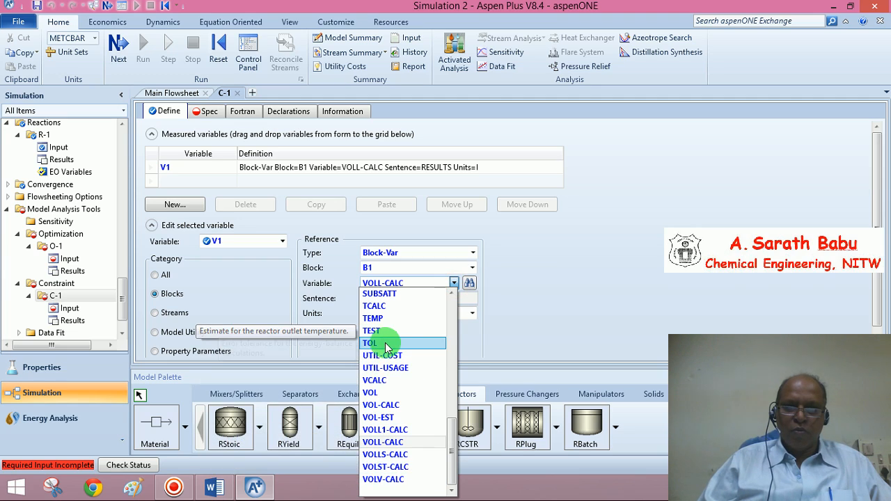
left_click(371, 393)
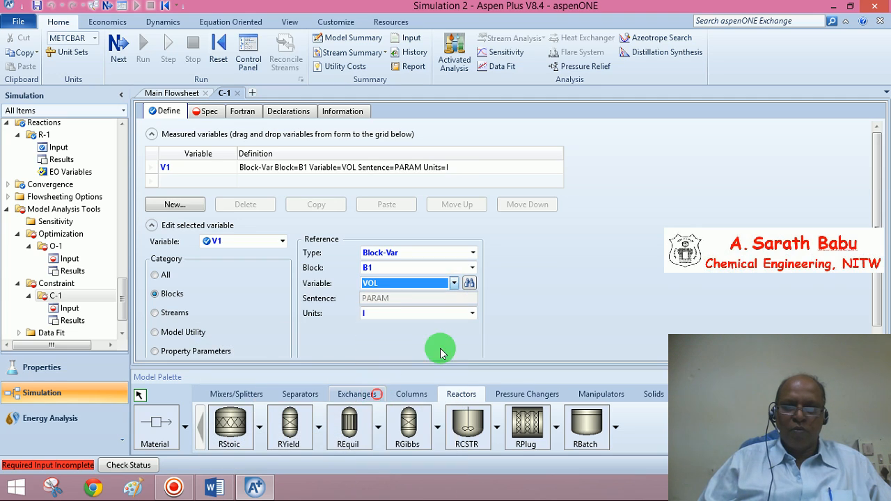
left_click(473, 314)
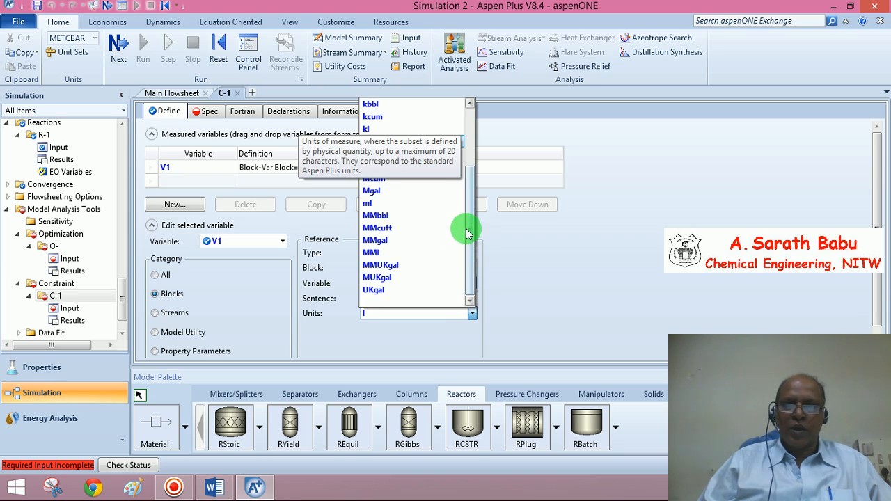
left_click_drag(470, 230, 471, 144)
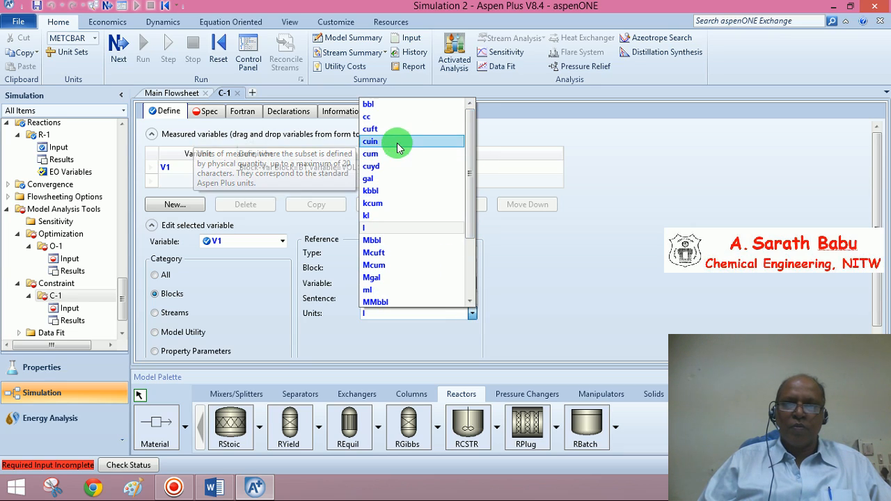
left_click(396, 154)
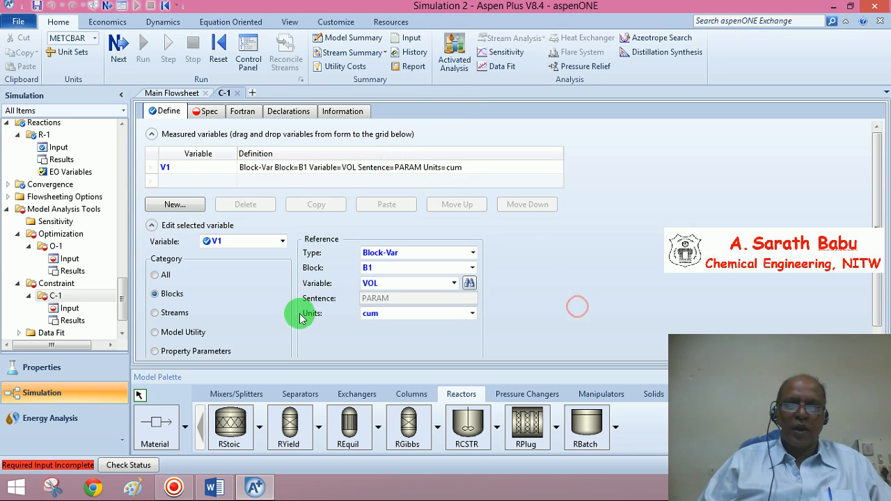
Add a second measured variable named V2 to constraint C-1.
left_click(171, 180)
left_click(172, 181)
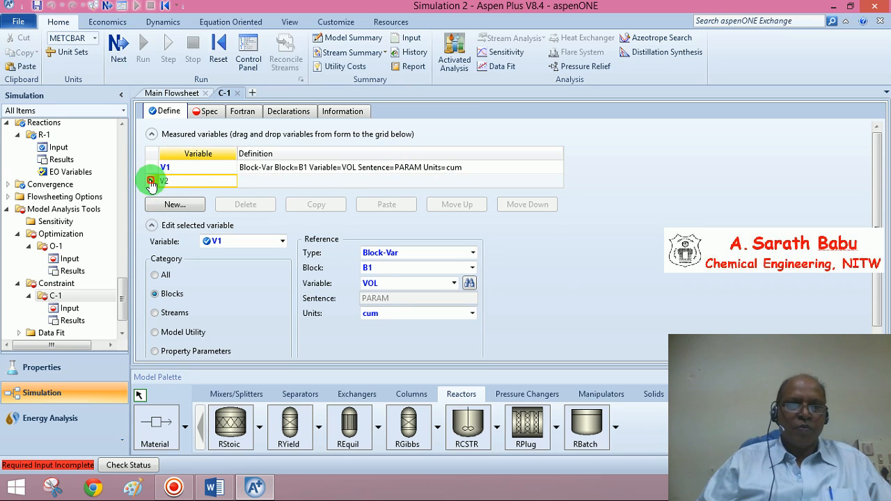
key("Return")
left_click(151, 181)
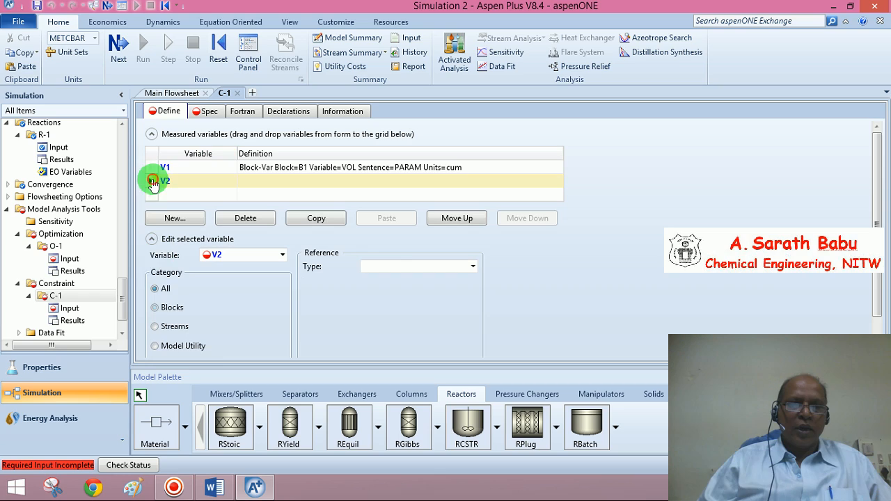
Define V2 as a Block-Var reference to the VOL variable of block B2 in cum units.
left_click(155, 310)
left_click(473, 267)
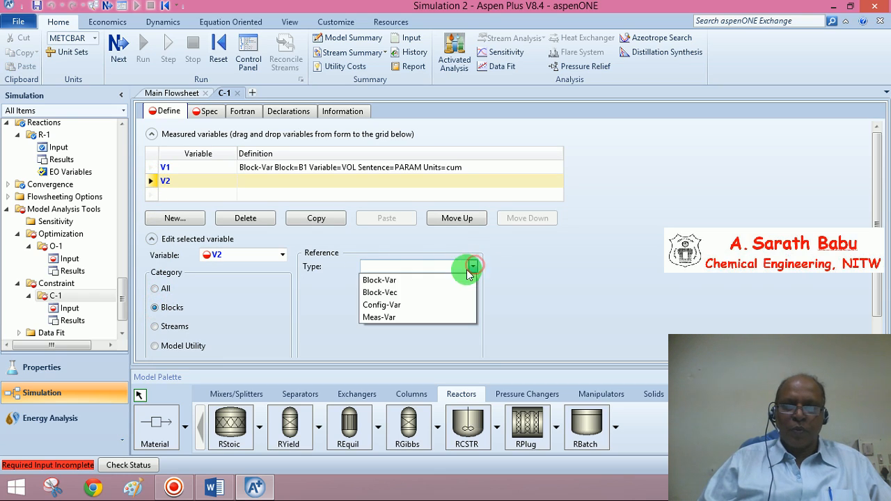
left_click(410, 282)
left_click(473, 281)
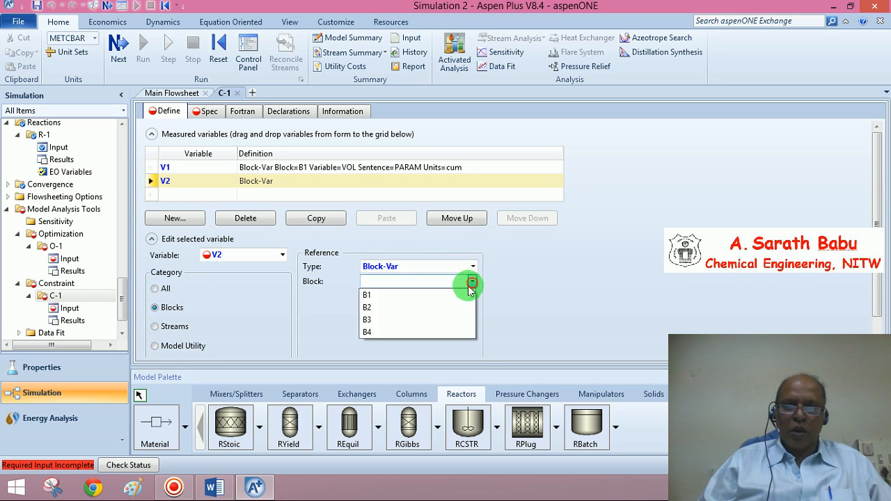
left_click(400, 308)
left_click(454, 298)
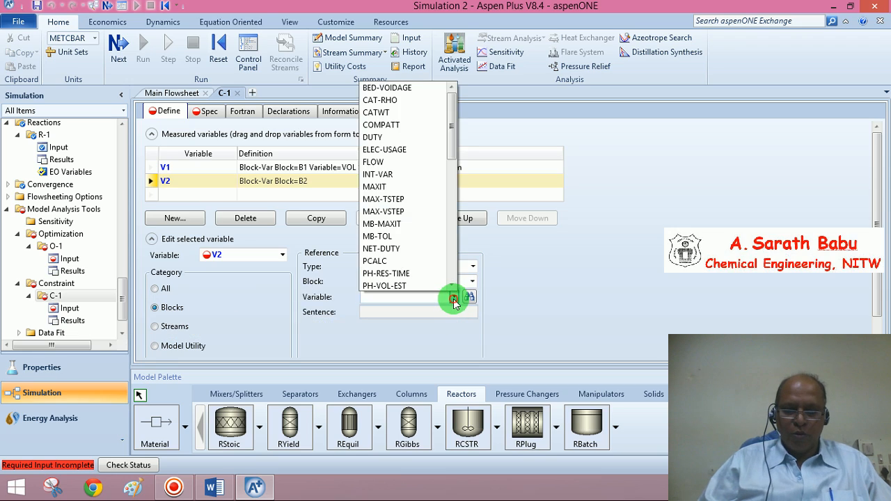
key("v")
scroll(385, 294, "down", 2)
left_click(384, 287)
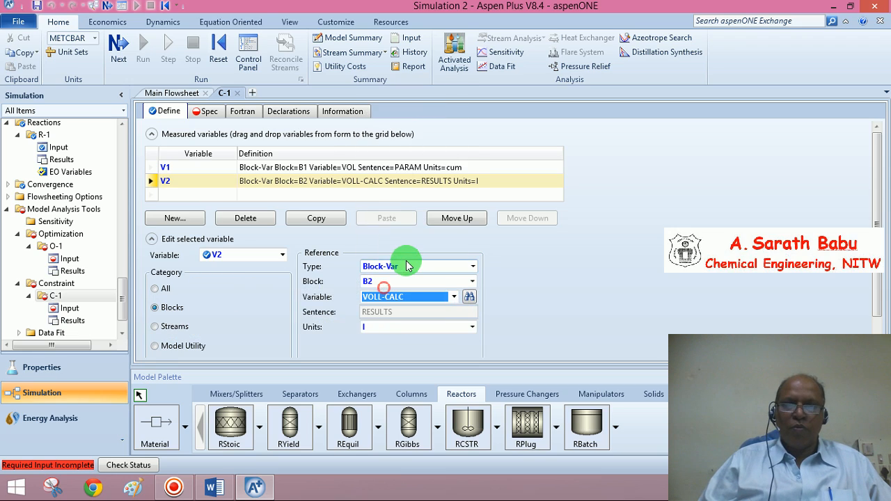
left_click(438, 300)
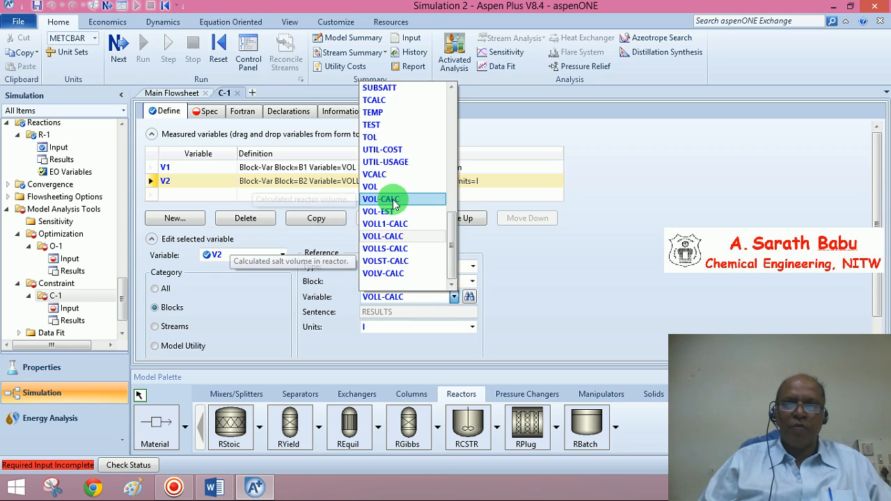
left_click(378, 193)
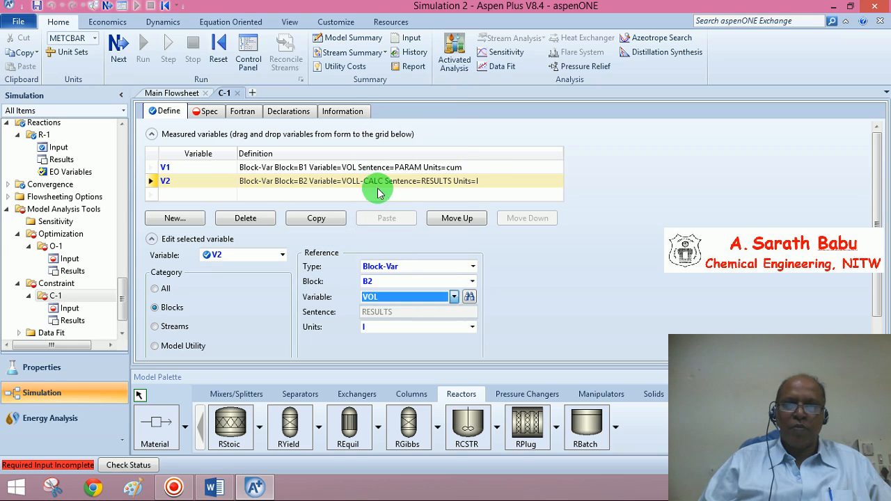
left_click(473, 328)
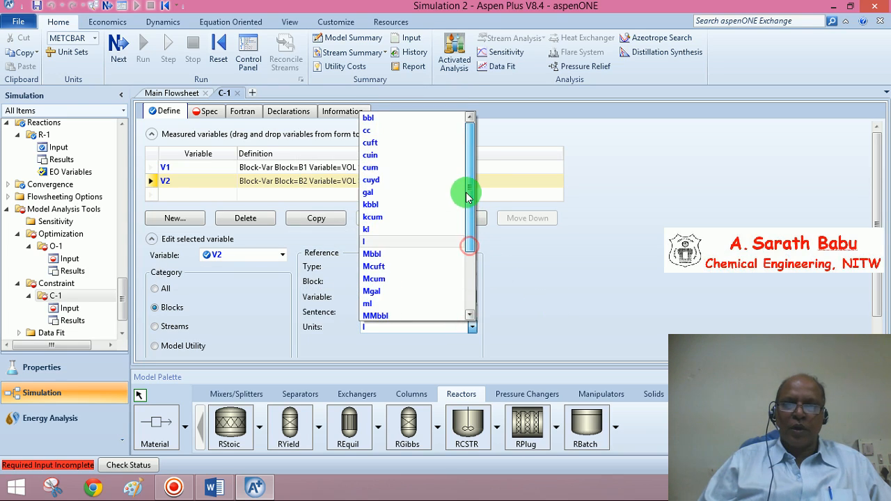
left_click(394, 168)
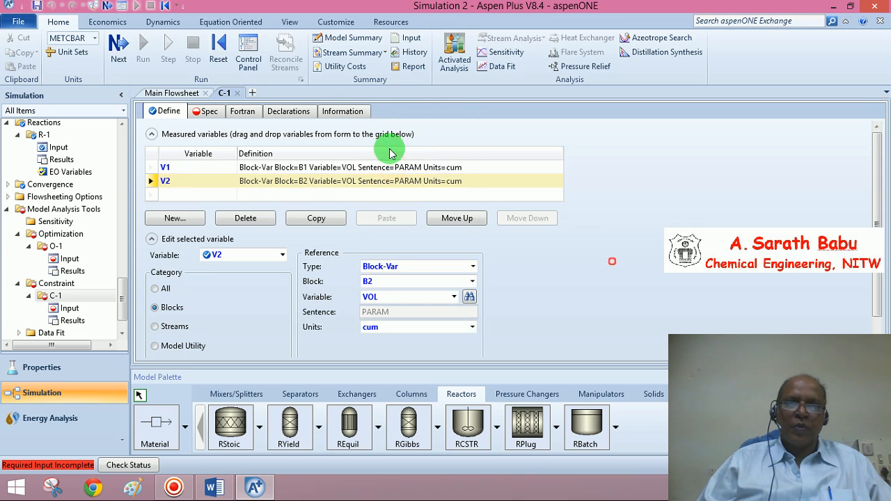
Add a third measured variable named V3 to the constraint.
left_click(163, 196)
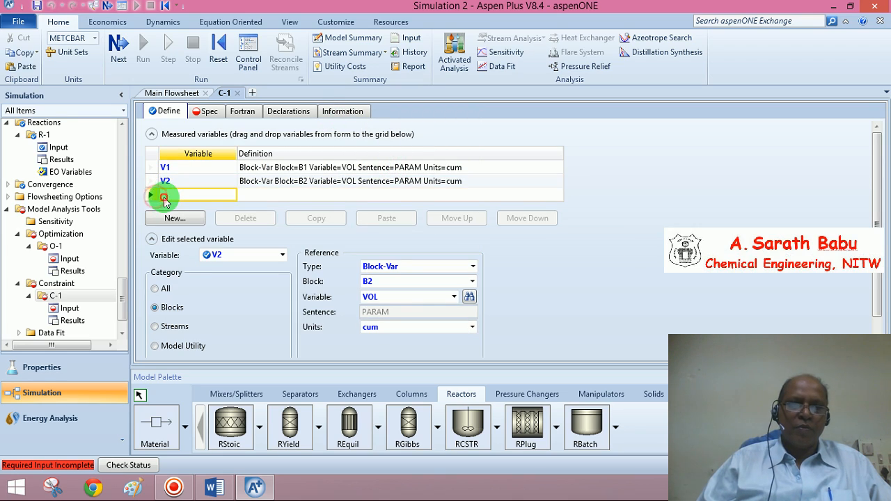
type("V3")
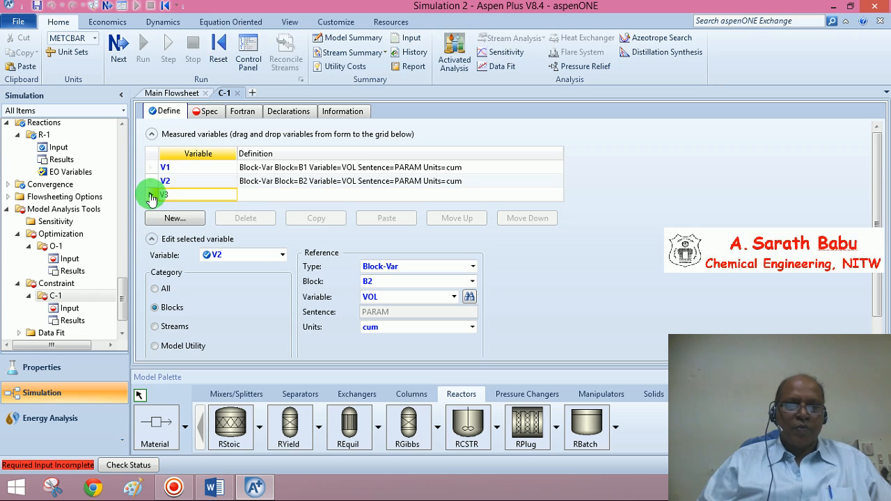
left_click(151, 197)
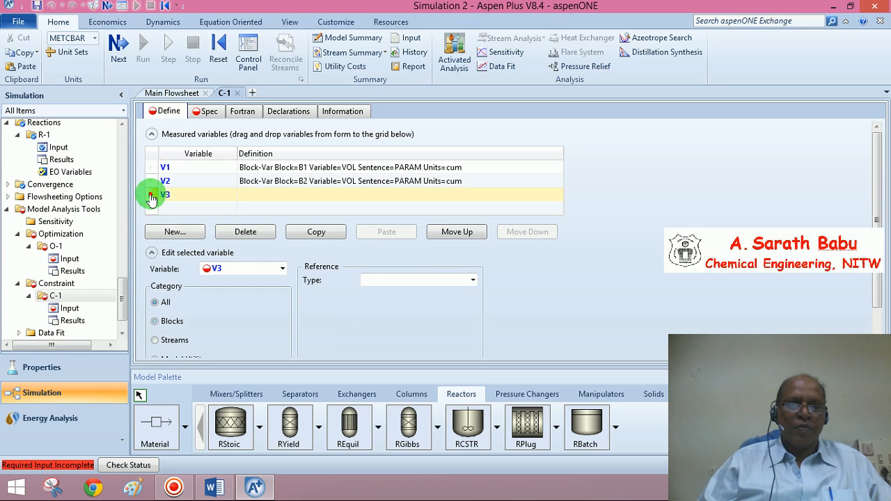
Define V3 as a Block-Var reference to the VOL variable of block B3 in cum units.
left_click(154, 321)
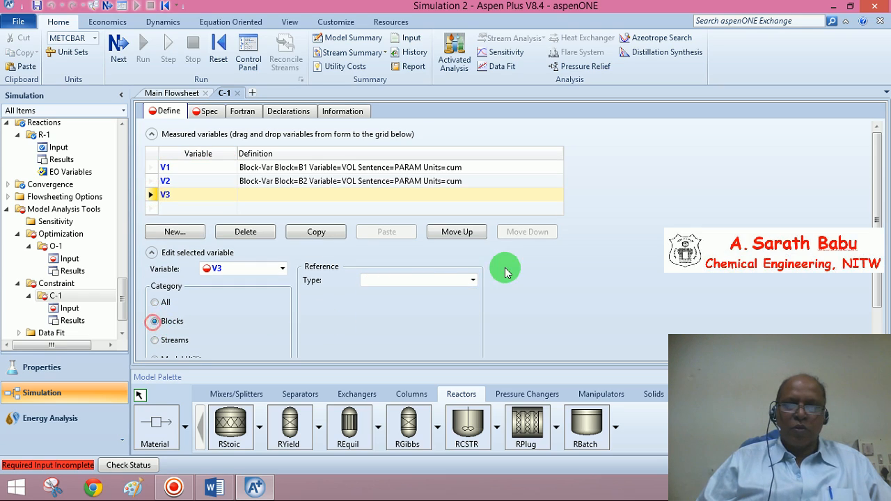
left_click(474, 281)
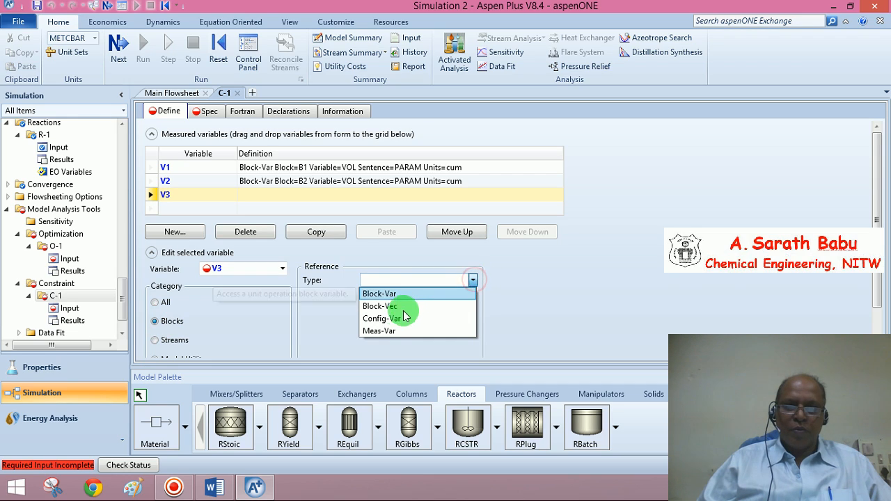
left_click(470, 292)
left_click(472, 296)
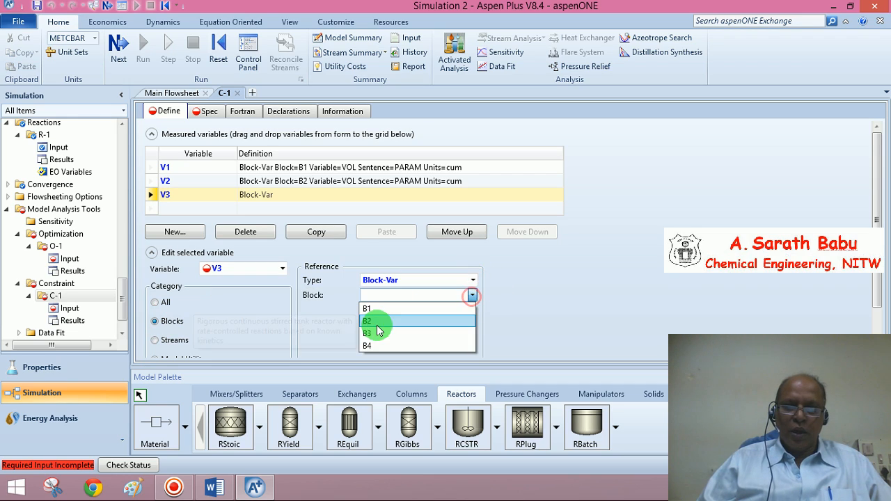
left_click(370, 333)
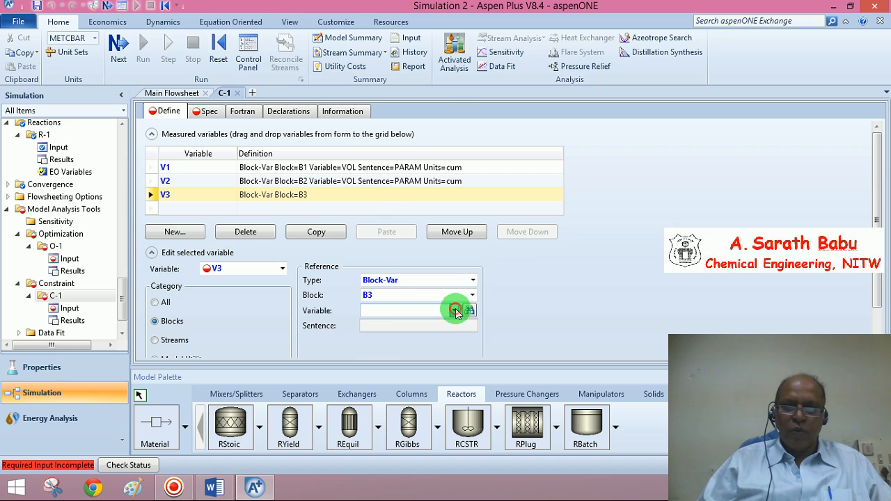
left_click(454, 310)
scroll(422, 328, "down", 2)
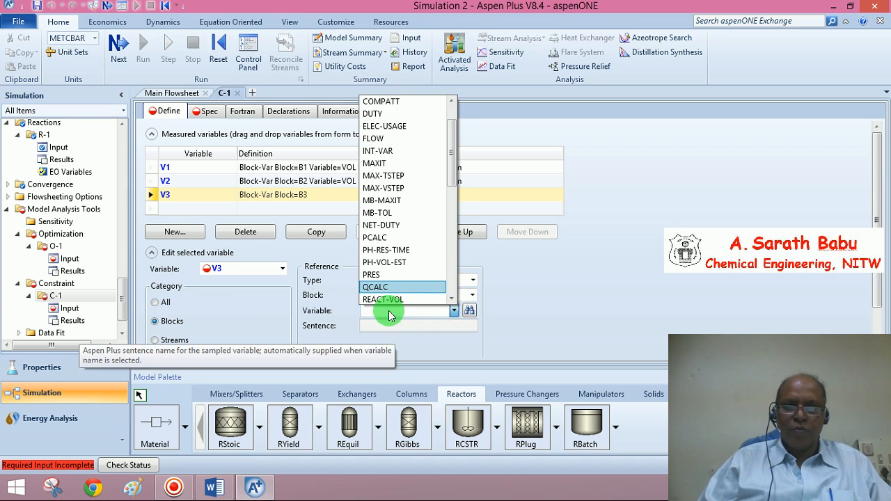
key("v")
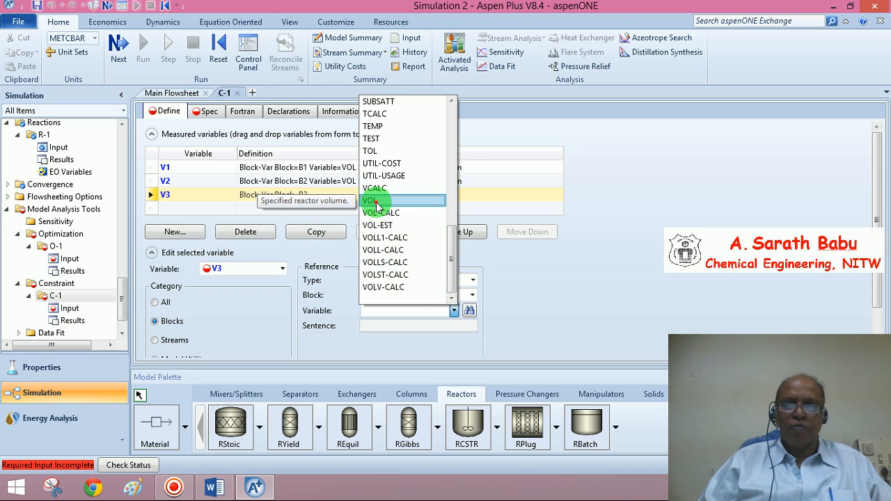
left_click(377, 202)
left_click(474, 341)
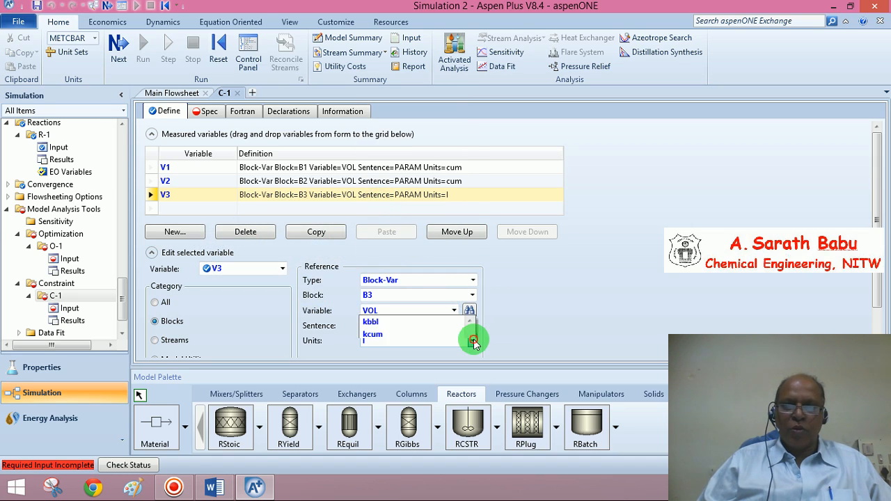
left_click_drag(470, 269, 465, 214)
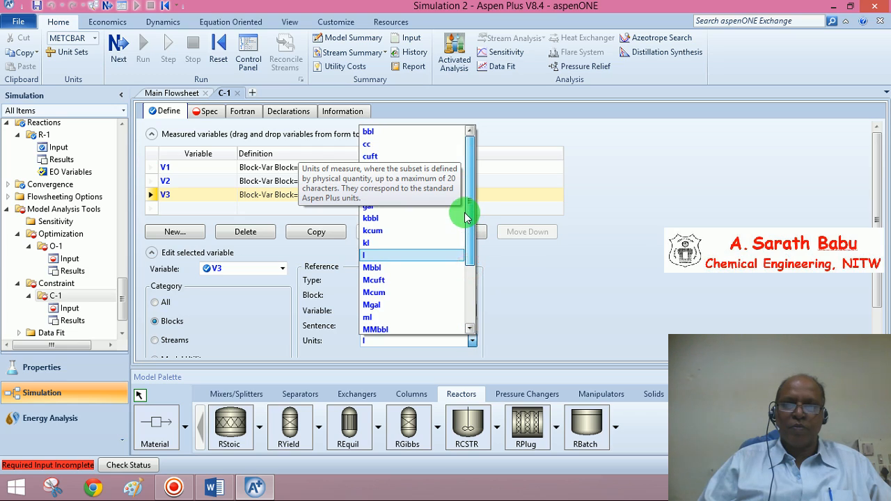
left_click(374, 169)
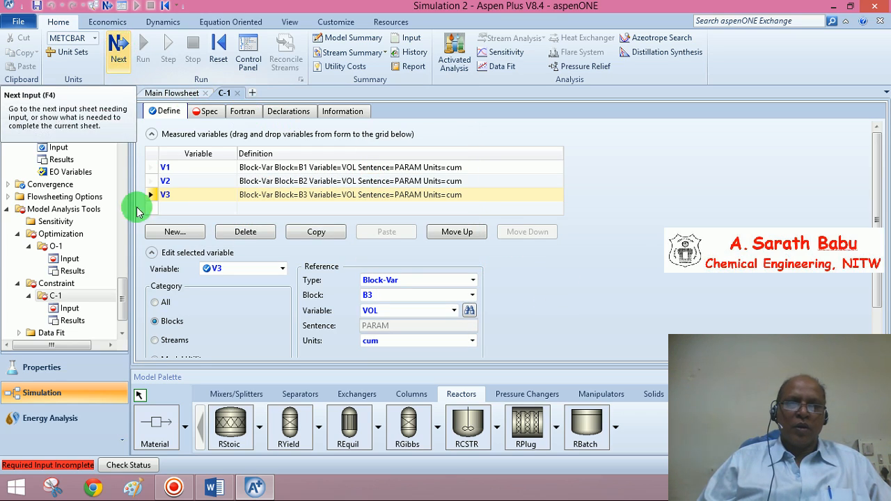
Add a fourth measured variable named V4 to constraint C-1.
left_click(166, 209)
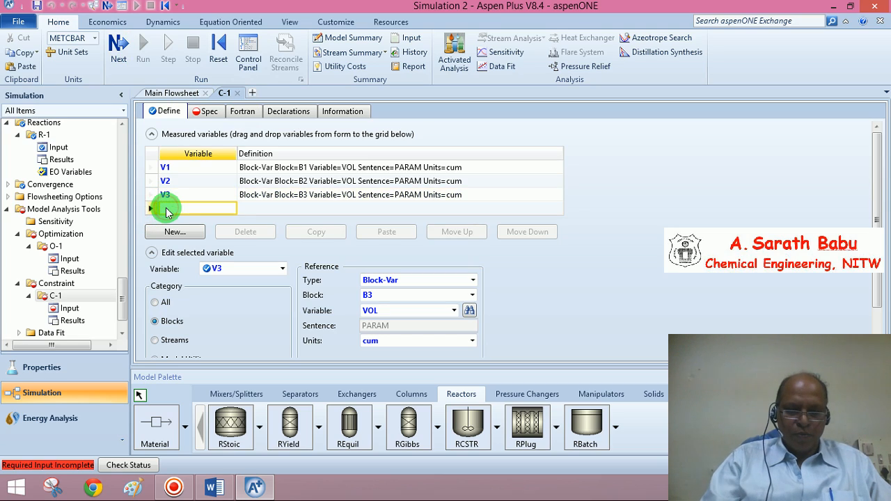
type("V4")
left_click(152, 209)
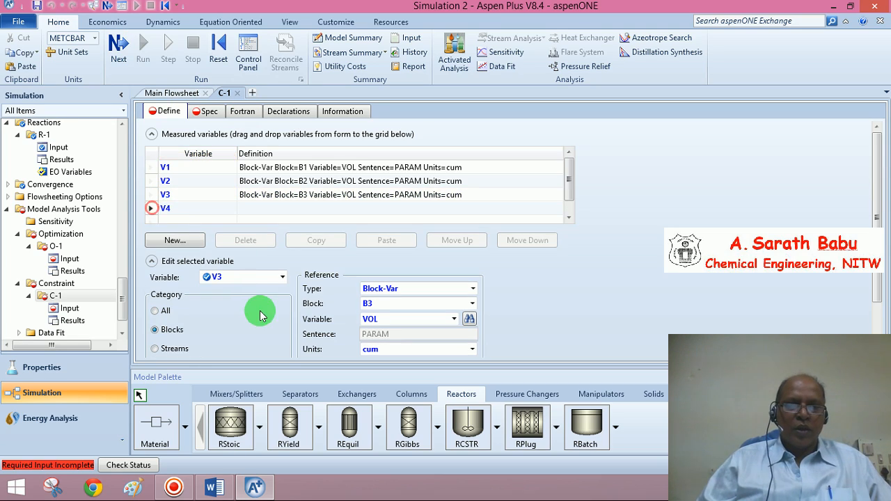
left_click(152, 211)
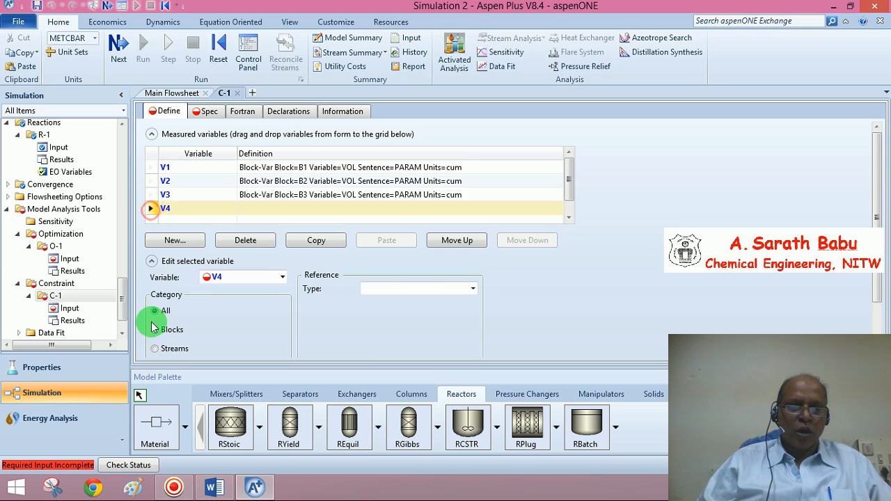
Define V4 as a Block-Var reference to the VOL-CALC variable of block B4 in cum units.
left_click(155, 331)
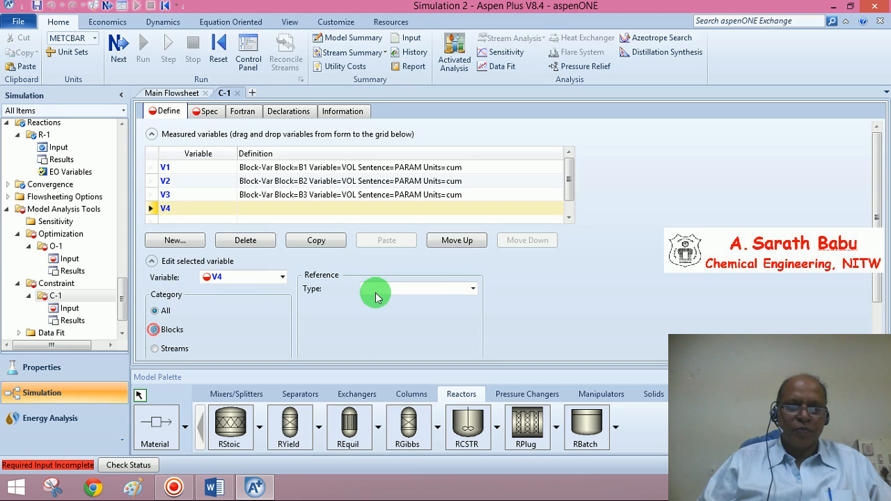
left_click(473, 290)
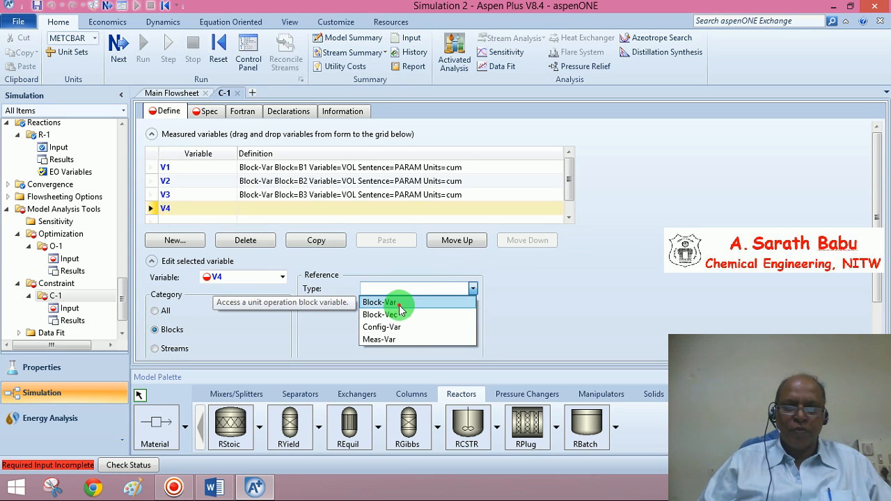
left_click(398, 304)
left_click(472, 304)
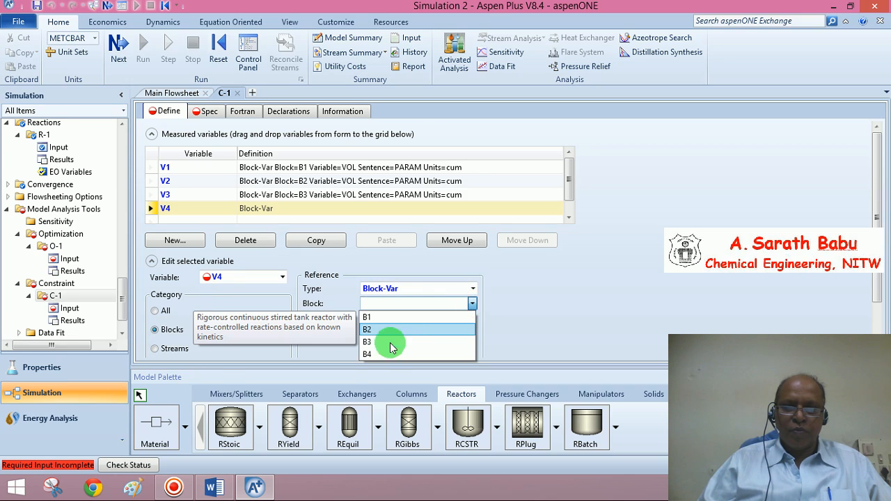
left_click(382, 354)
left_click(454, 318)
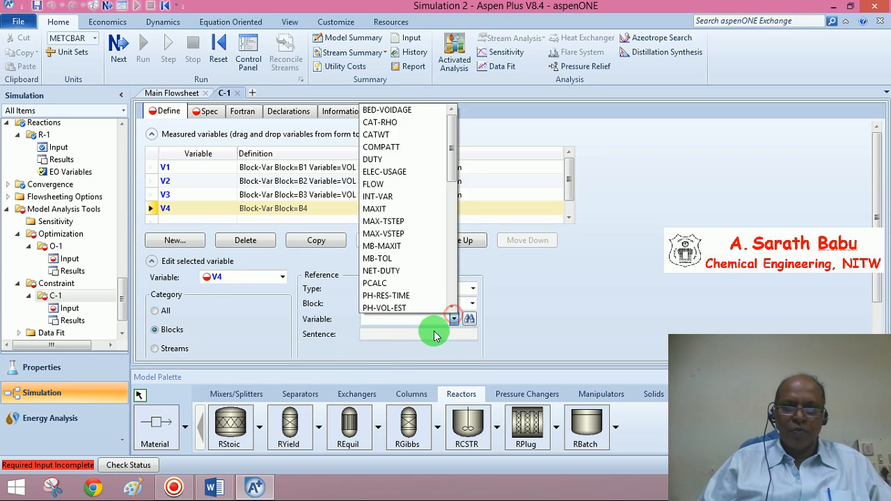
scroll(429, 332, "down", 10)
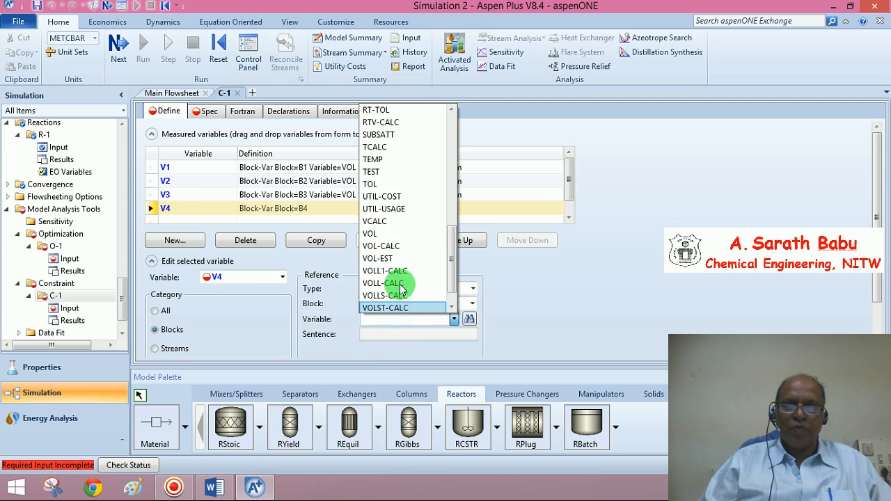
left_click(383, 246)
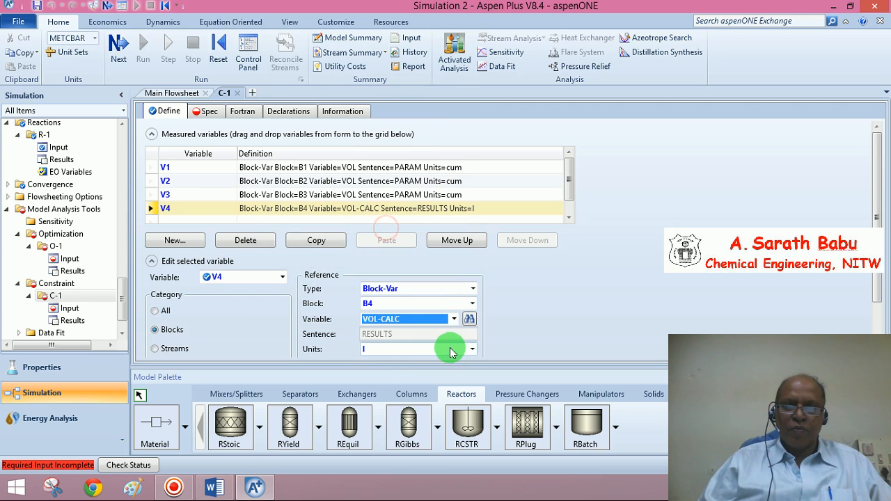
left_click(472, 349)
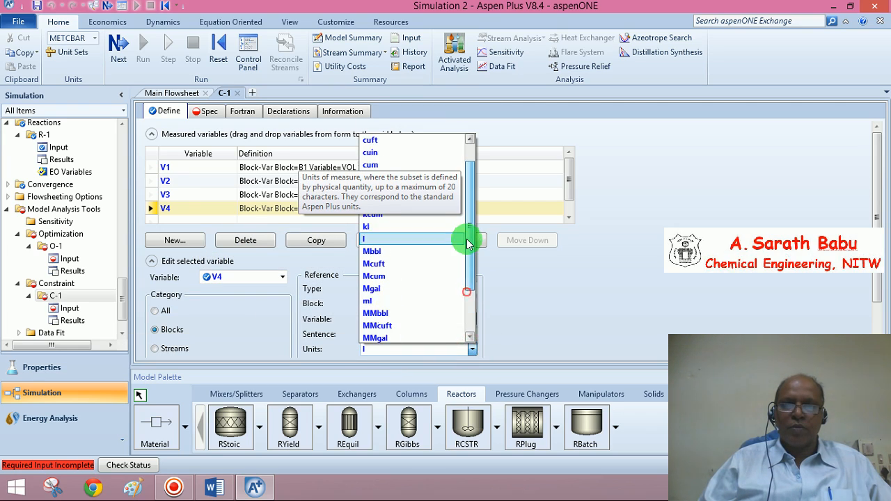
left_click(378, 193)
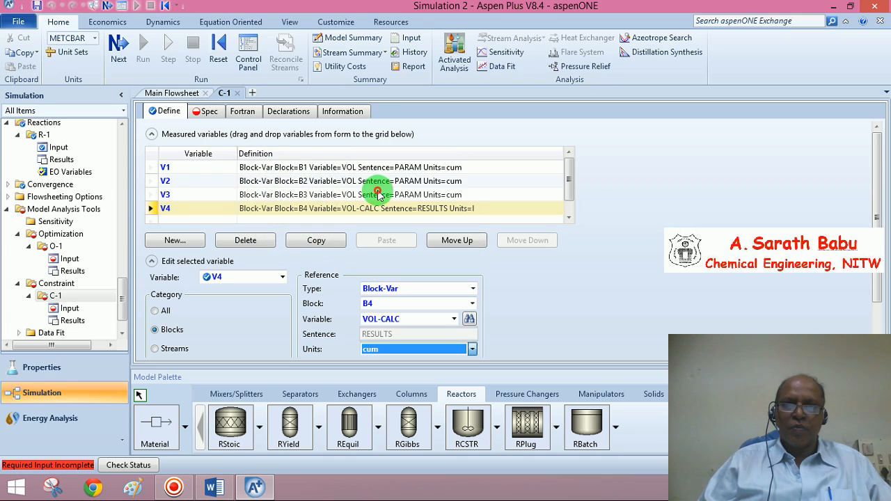
Specify the constraint V1 + V2 + V3 + V4 equal to 20 with a tolerance of 0.001.
left_click(563, 302)
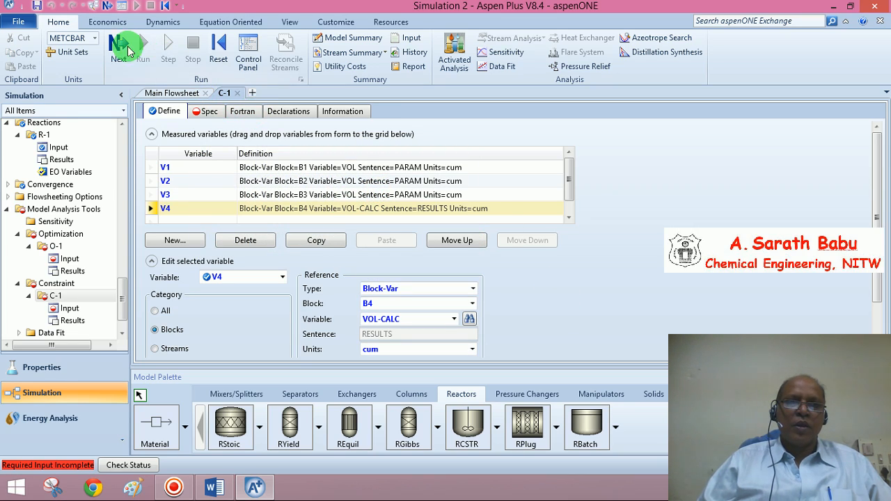
left_click(119, 44)
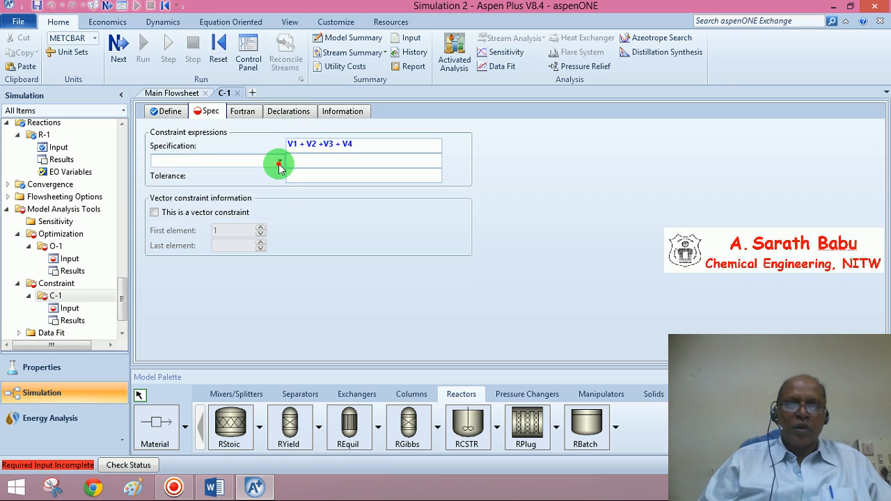
left_click(280, 161)
left_click(222, 175)
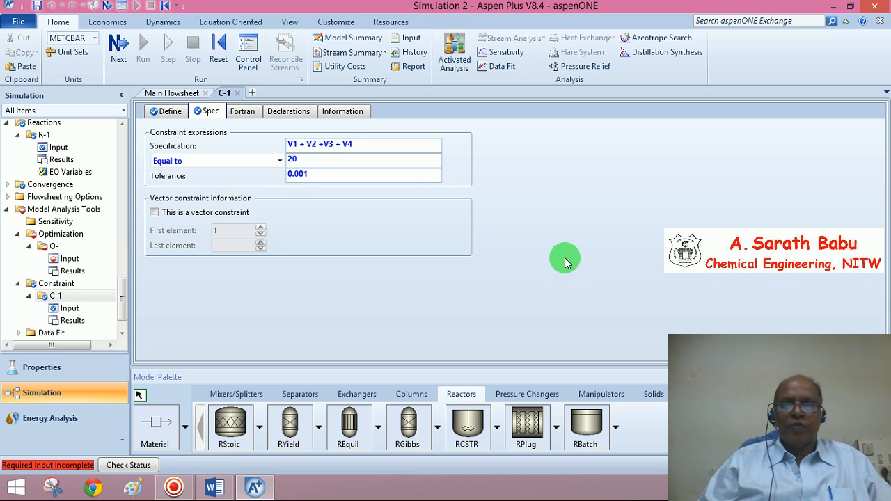
left_click(563, 255)
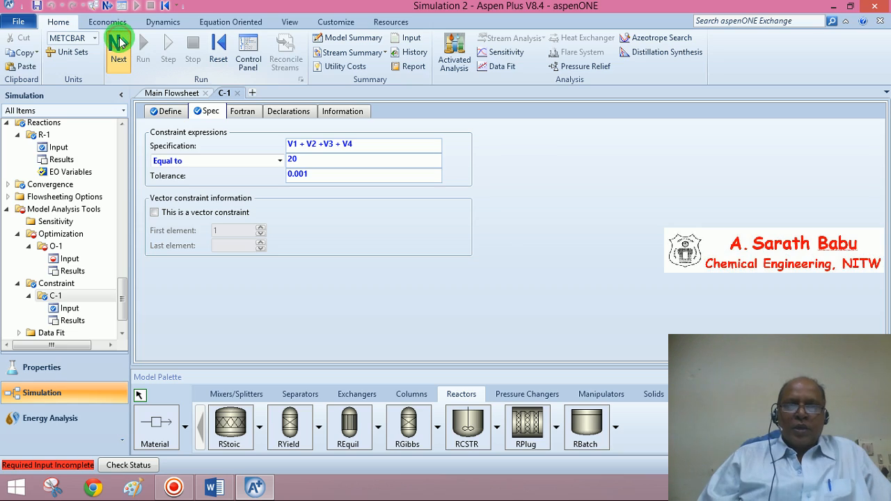
Move constraint C-1 into the selected constraints of optimization O-1.
left_click(120, 42)
left_click(119, 42)
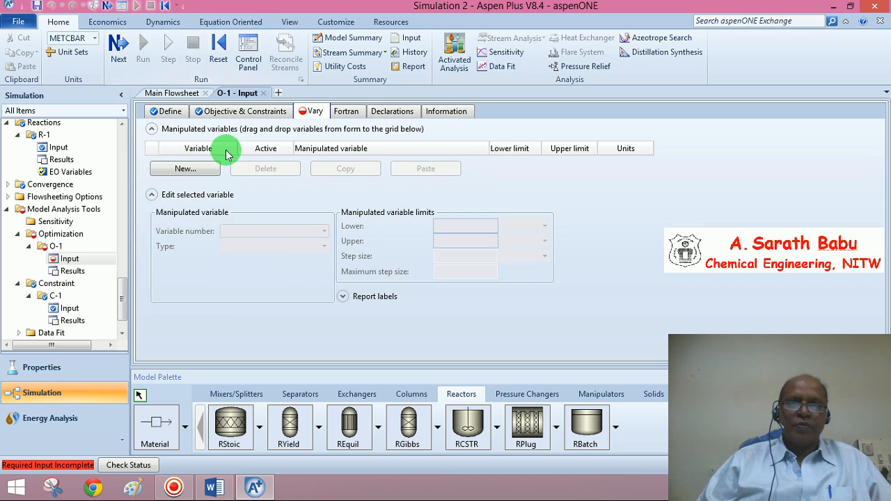
left_click(219, 114)
left_click(255, 223)
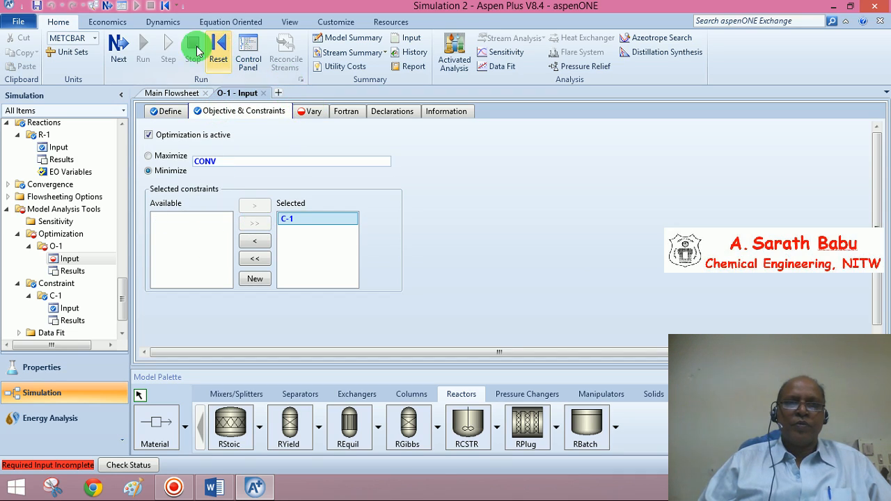
Add manipulated variable 1 to the optimization as the Block-Var VOL of block B1.
left_click(119, 46)
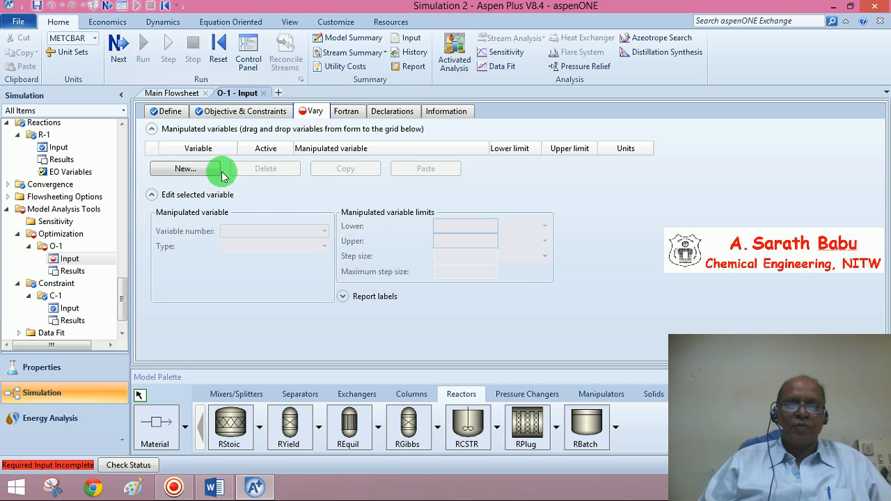
left_click(193, 172)
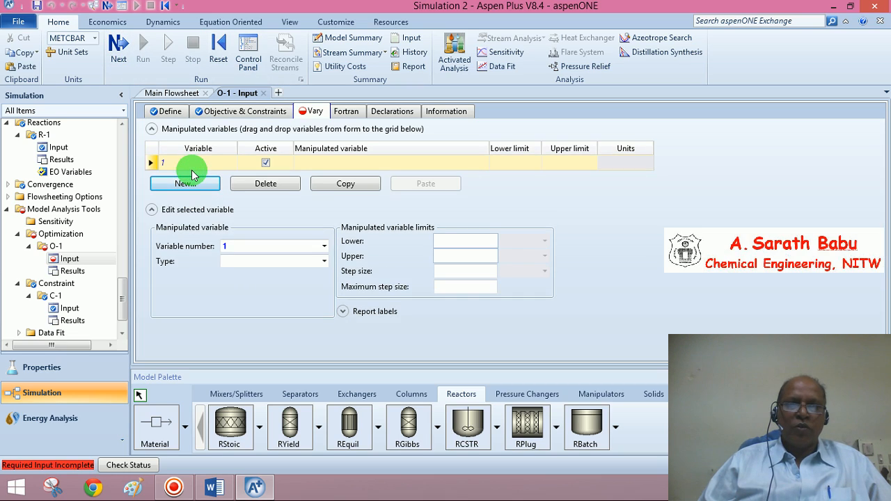
left_click(324, 261)
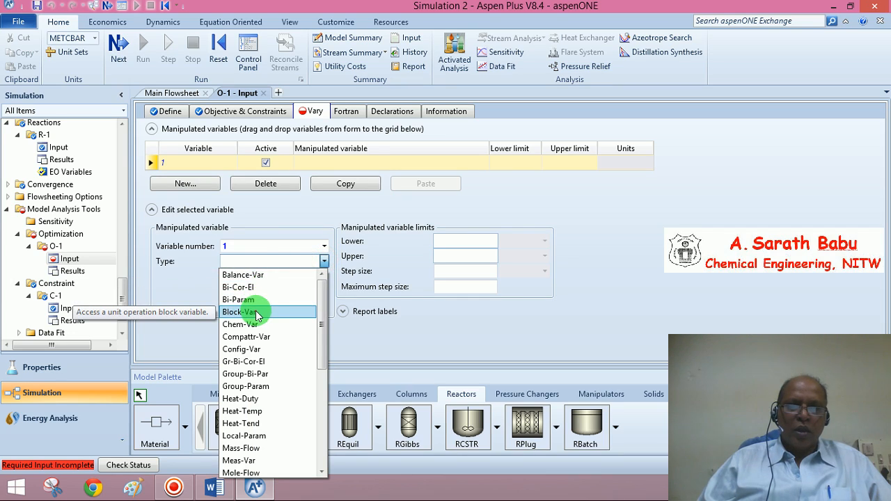
left_click(251, 311)
left_click(324, 277)
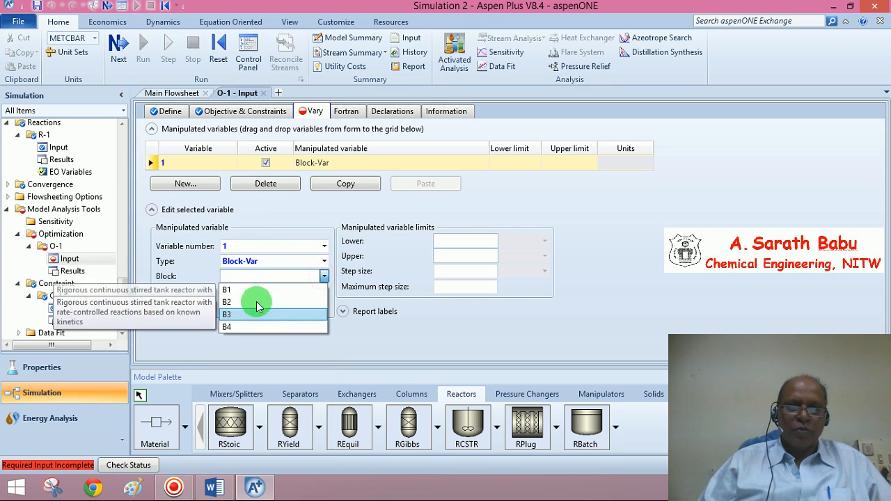
left_click(256, 291)
left_click(307, 292)
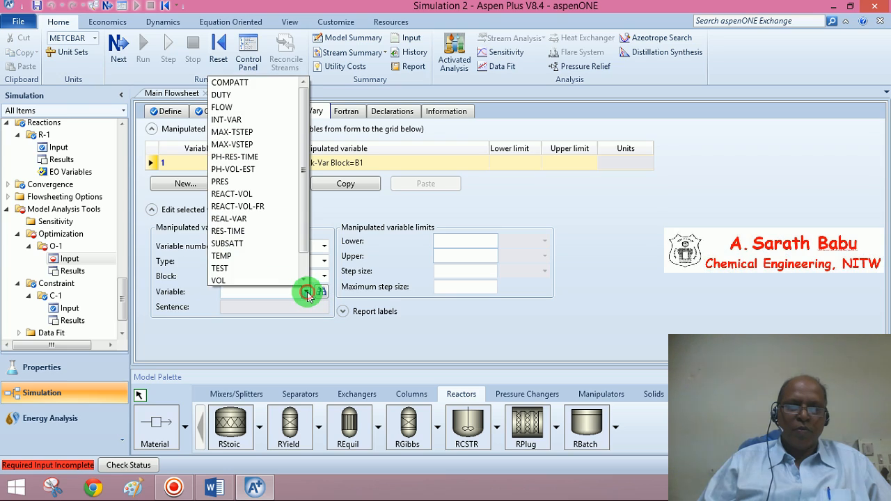
scroll(308, 285, "down", 1)
left_click(249, 256)
Set manipulated variable 1's lower limit to 0.1 and upper limit to 10.
left_click(451, 242)
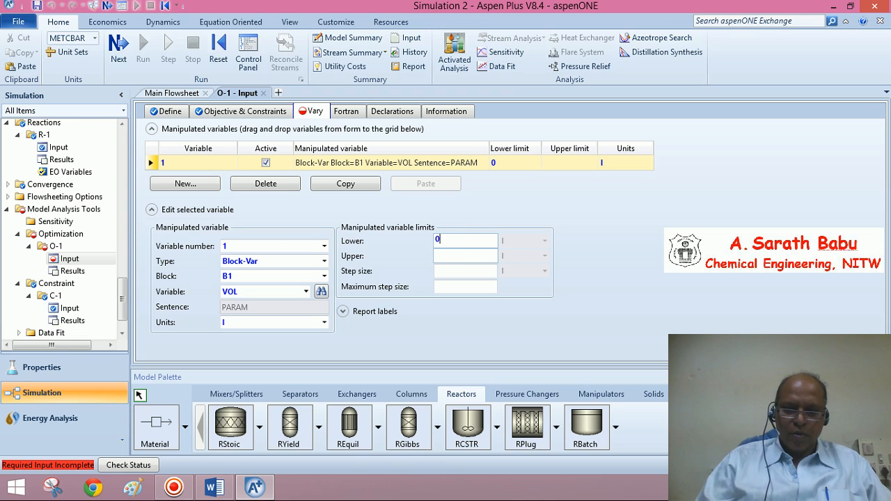
left_click(456, 263)
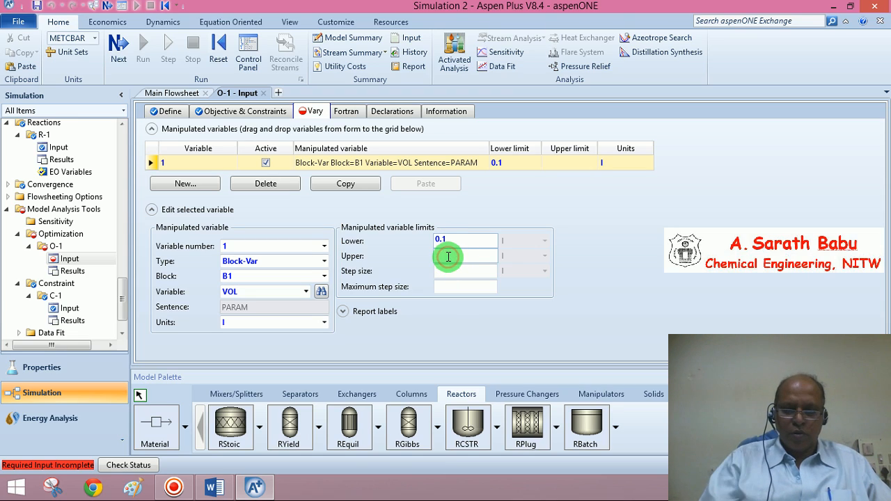
type("10")
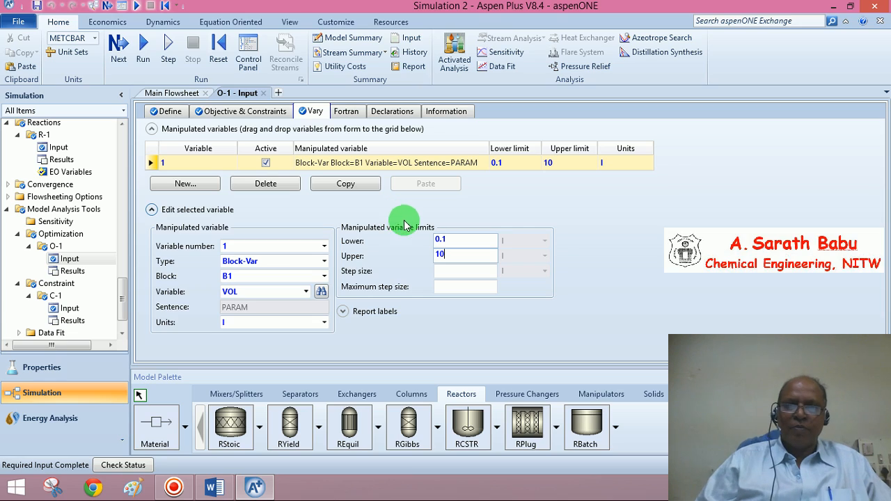
left_click(555, 245)
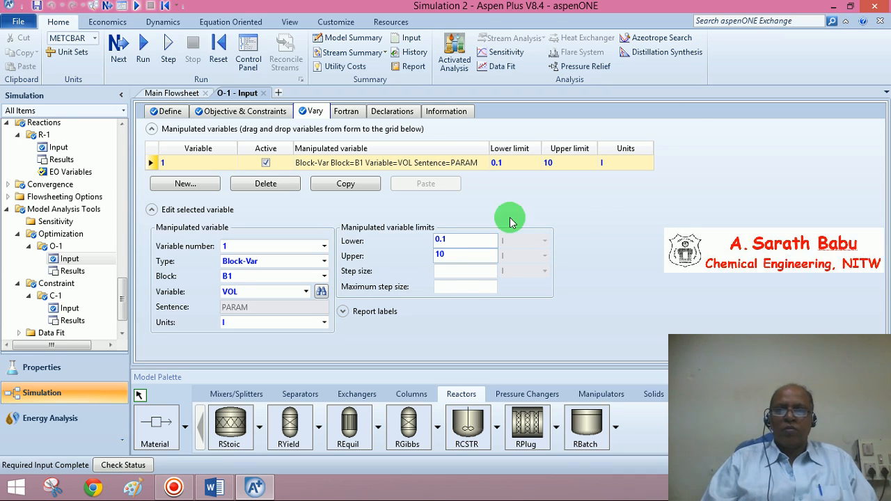
Add manipulated variable 2 as the Block-Var VOL of block B2.
left_click(176, 187)
left_click(322, 276)
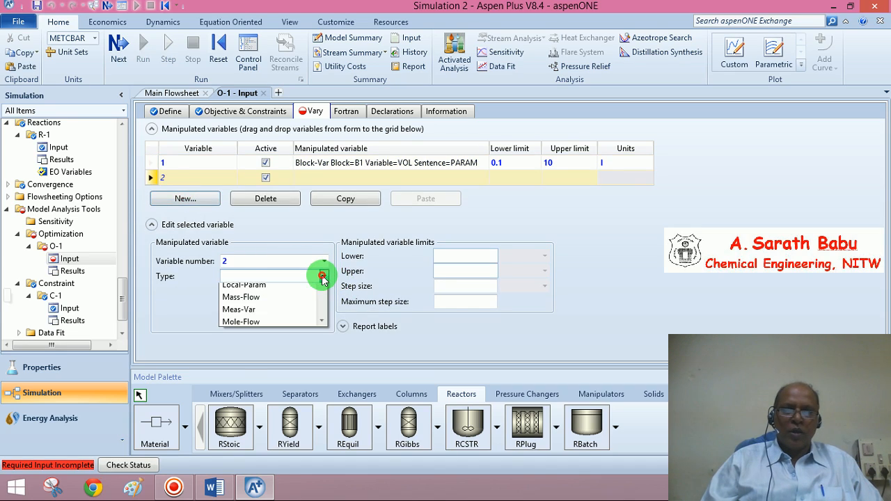
left_click(256, 324)
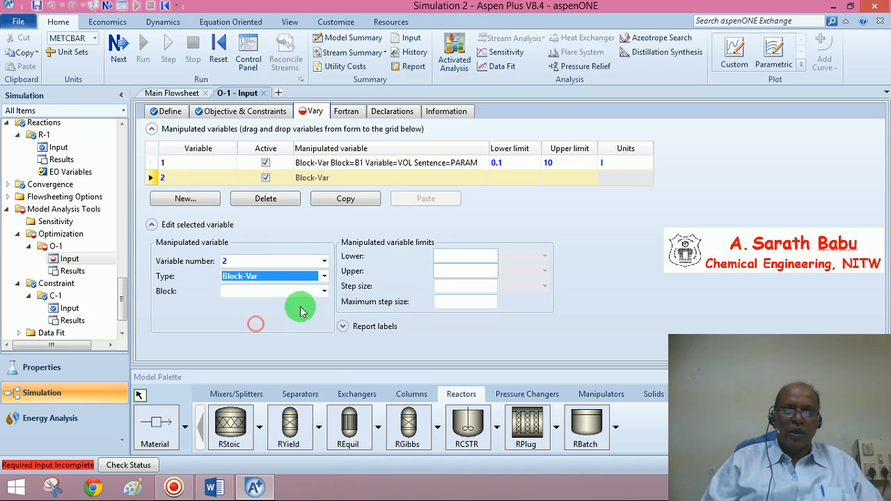
left_click(323, 291)
left_click(288, 316)
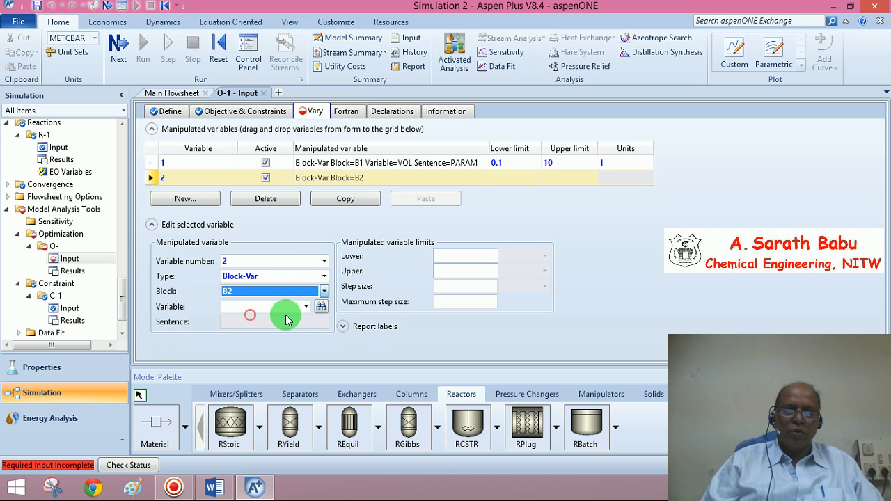
left_click(306, 307)
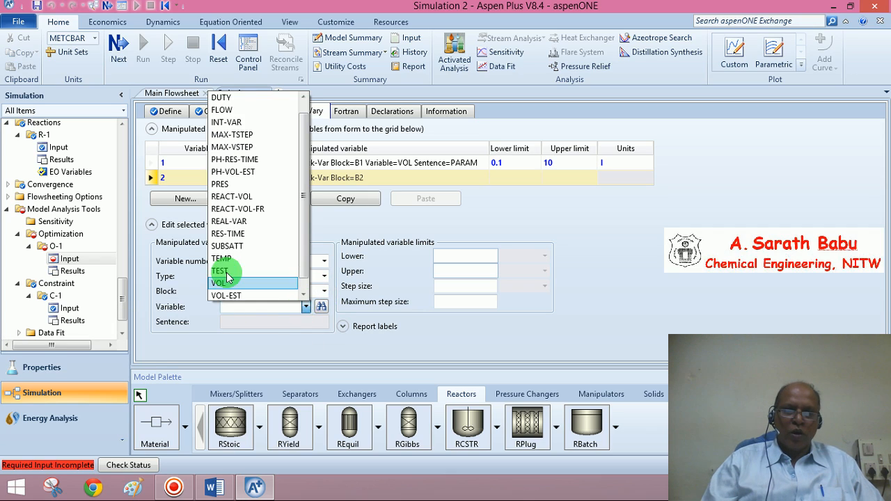
left_click(223, 282)
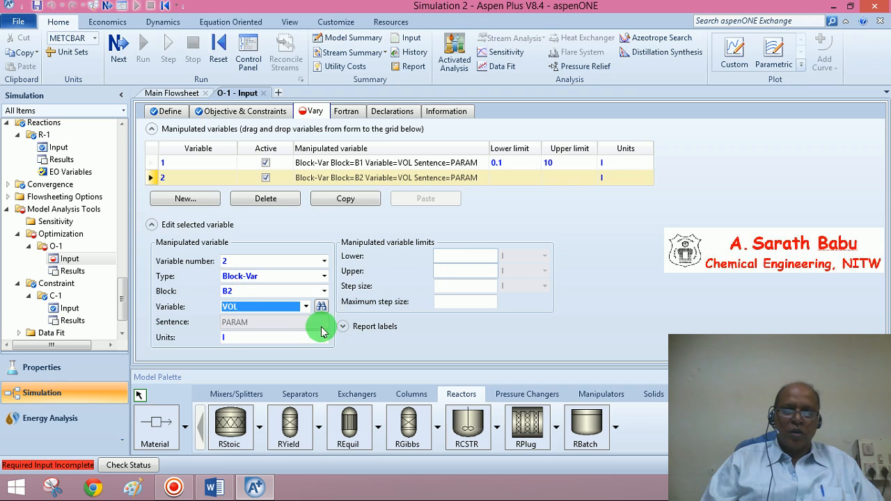
Set manipulated variable 2's units to cum and reselect manipulated variable 1.
left_click(325, 336)
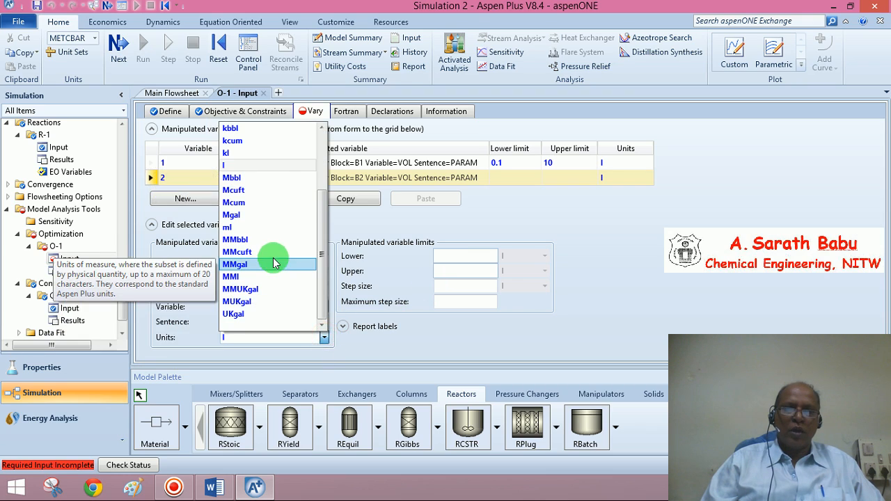
left_click_drag(318, 230, 314, 113)
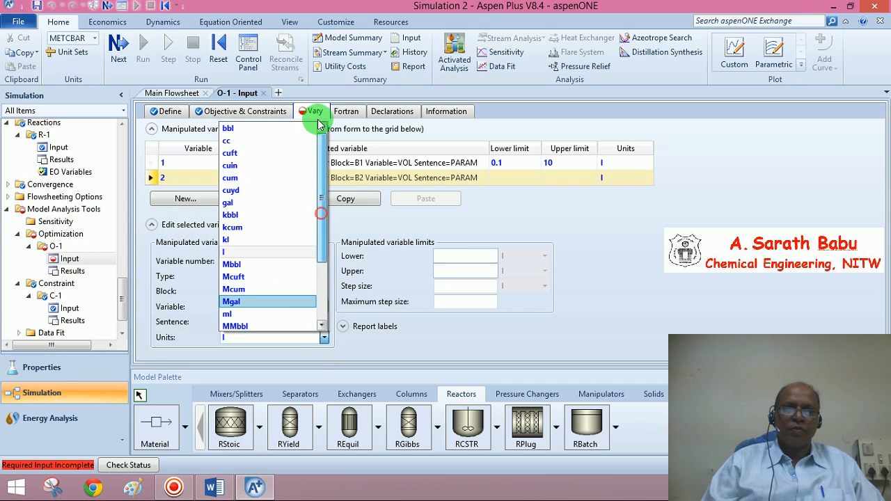
left_click(243, 180)
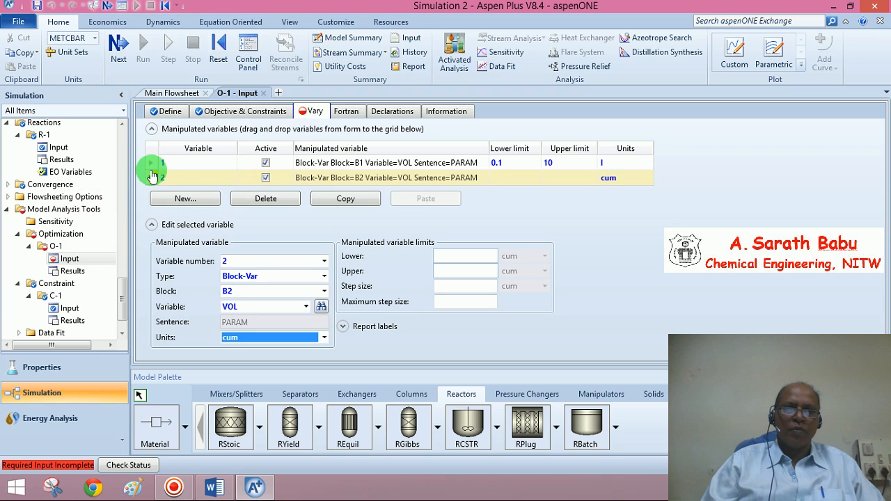
left_click(152, 165)
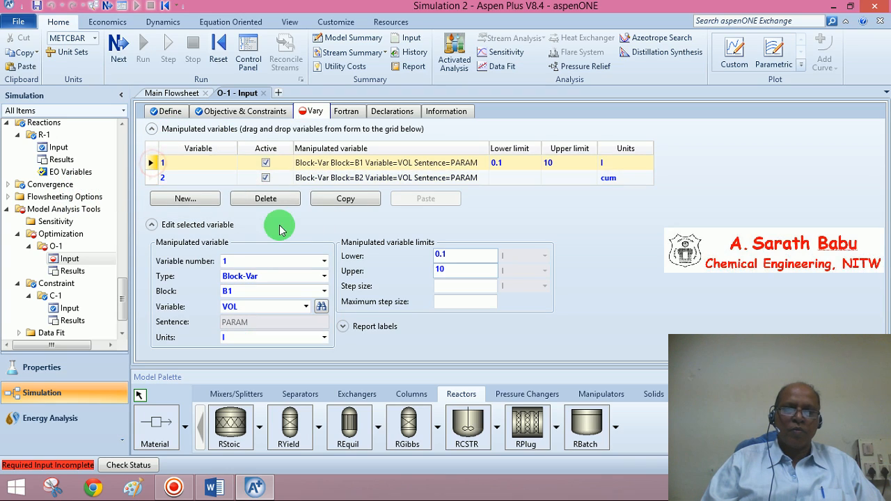
Set manipulated variable 1's units to cum.
left_click(324, 338)
left_click_drag(319, 218, 318, 150)
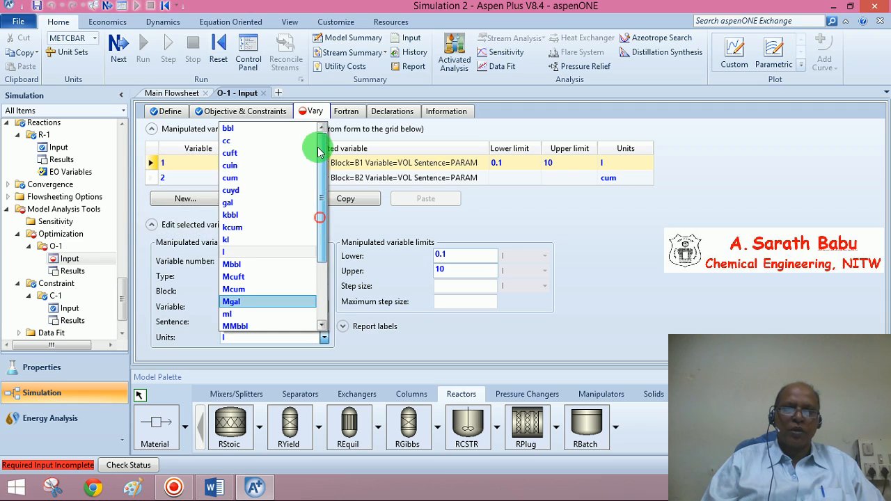
left_click(262, 179)
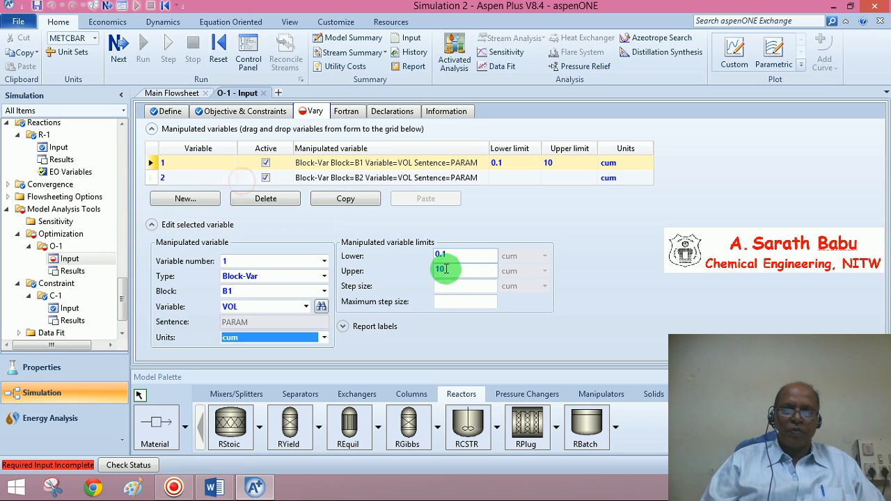
Set manipulated variable 2's lower limit to 0.1 and upper limit to 10.
left_click(152, 177)
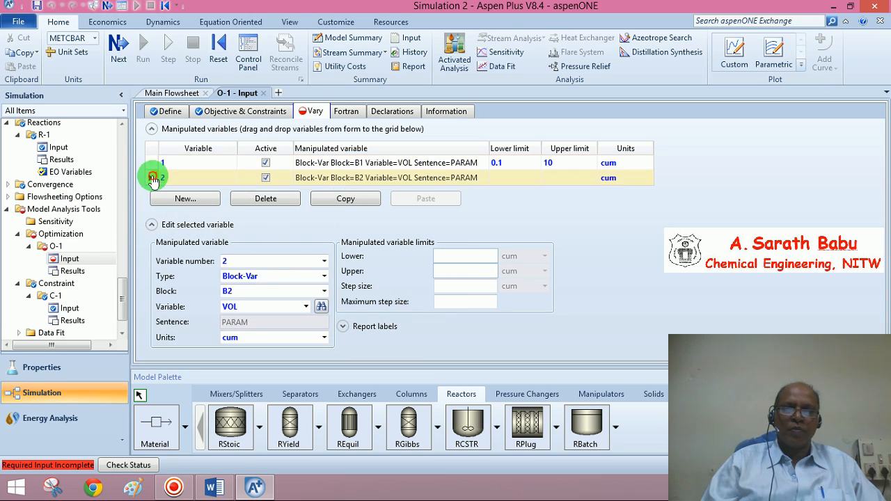
left_click(450, 255)
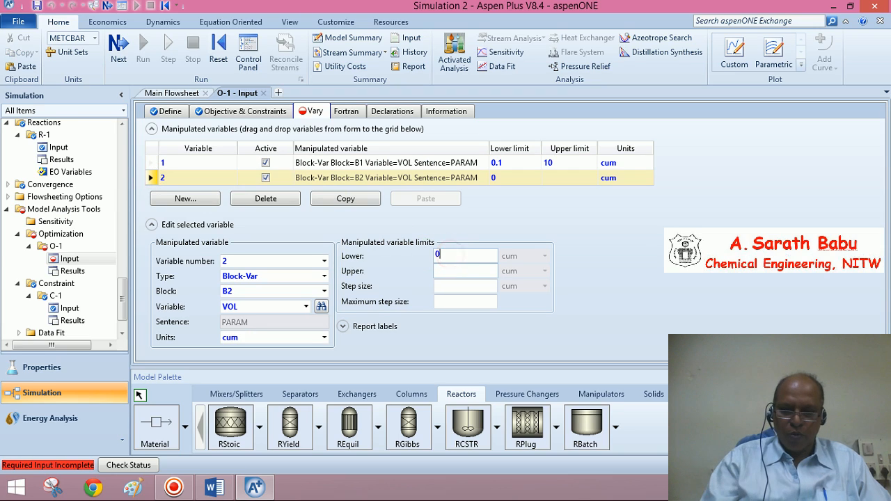
left_click(446, 271)
type("10")
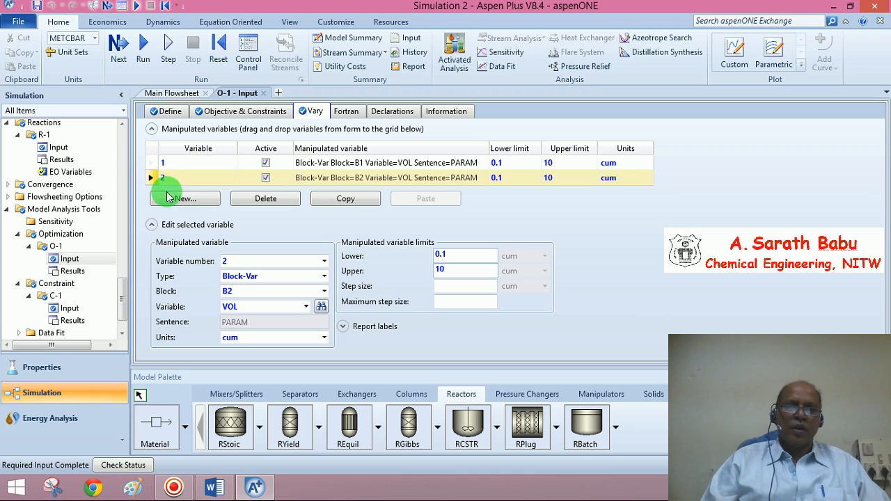
Add manipulated variable 3 as the Block-Var VOL of block B3.
left_click(187, 202)
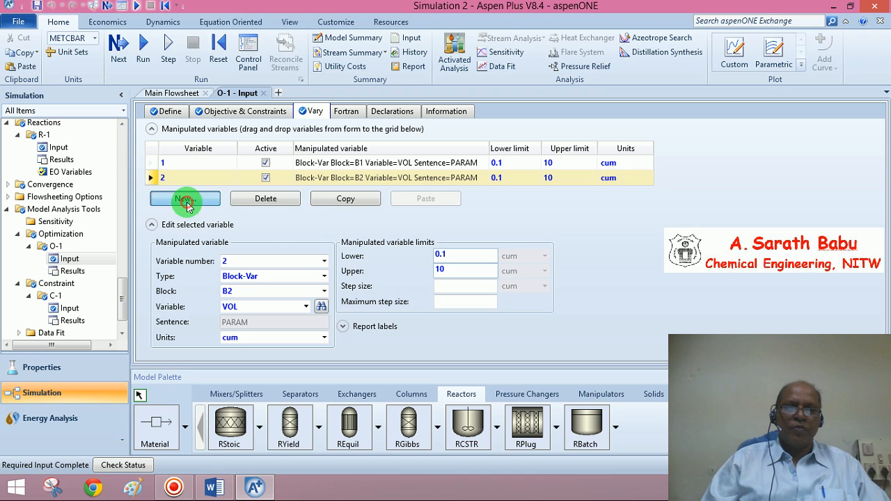
left_click(323, 292)
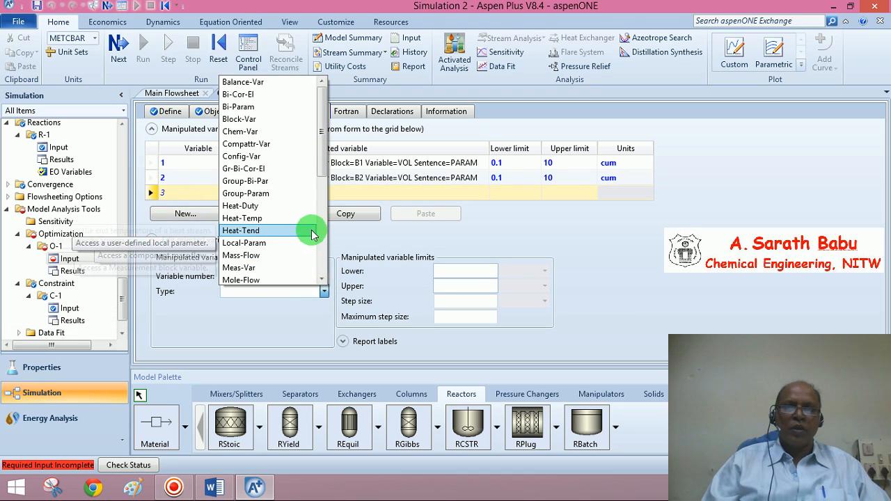
left_click(275, 119)
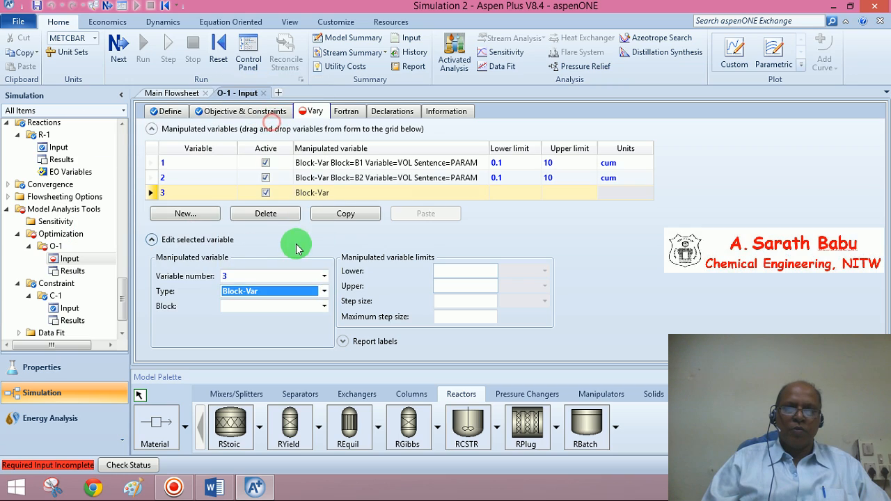
left_click(325, 306)
left_click(242, 349)
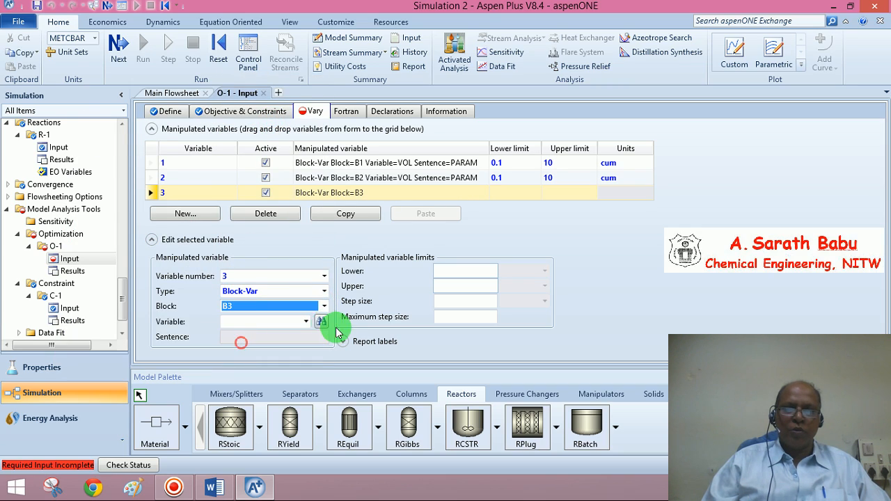
left_click(306, 322)
left_click(275, 313)
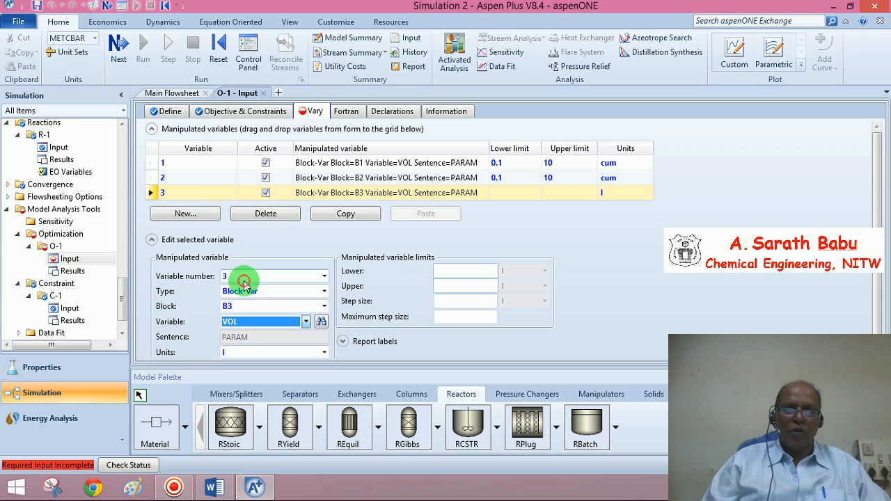
Set manipulated variable 3's units to cum, lower limit to 0.1 and upper limit to 10.
left_click(322, 354)
left_click_drag(318, 245, 324, 194)
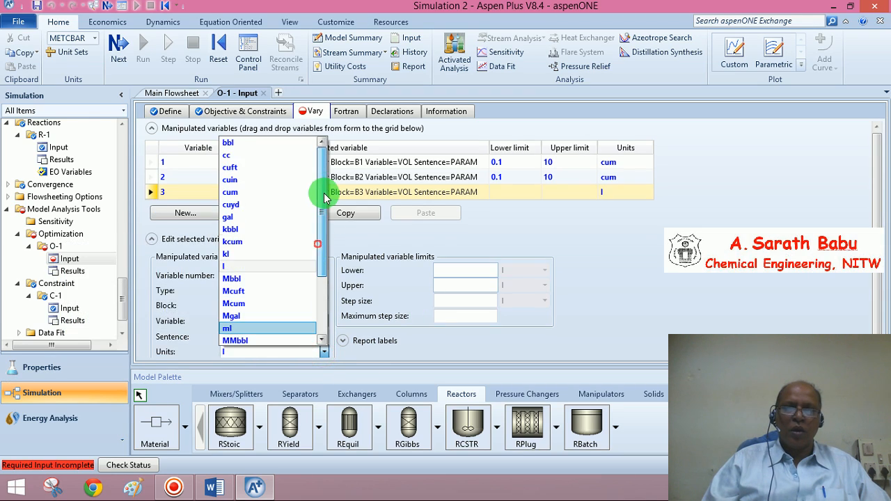
left_click(258, 194)
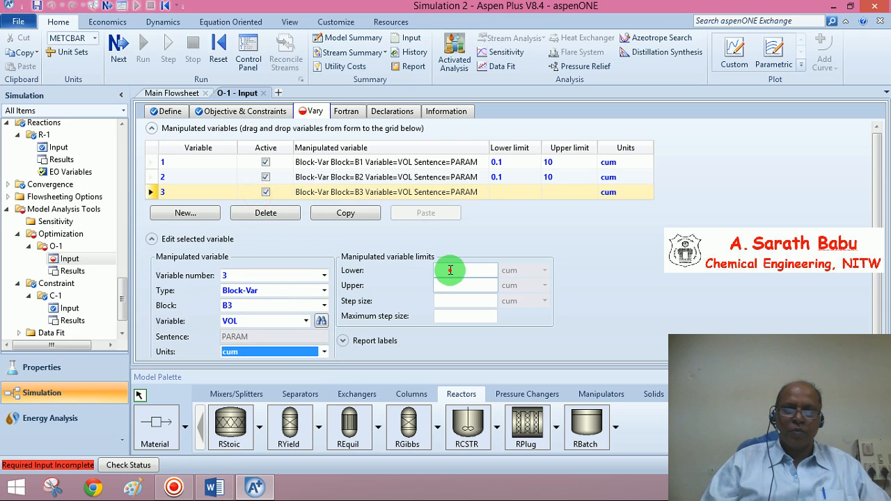
left_click(450, 270)
left_click(450, 288)
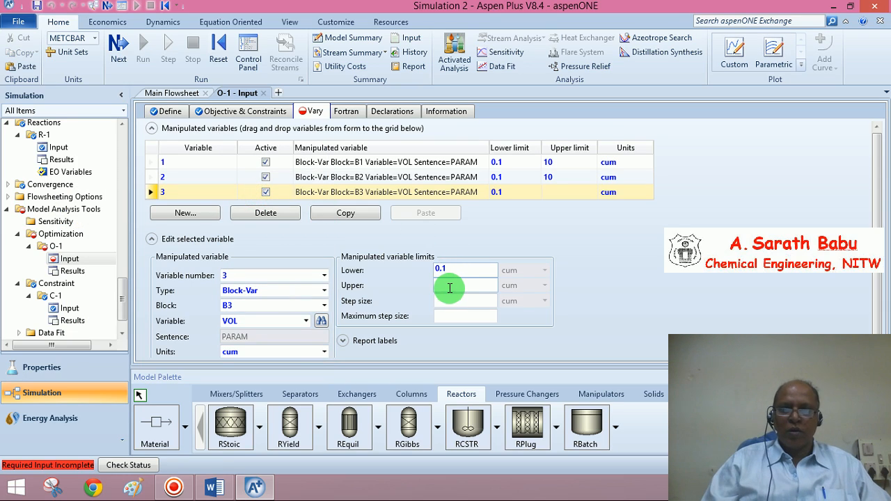
type("10")
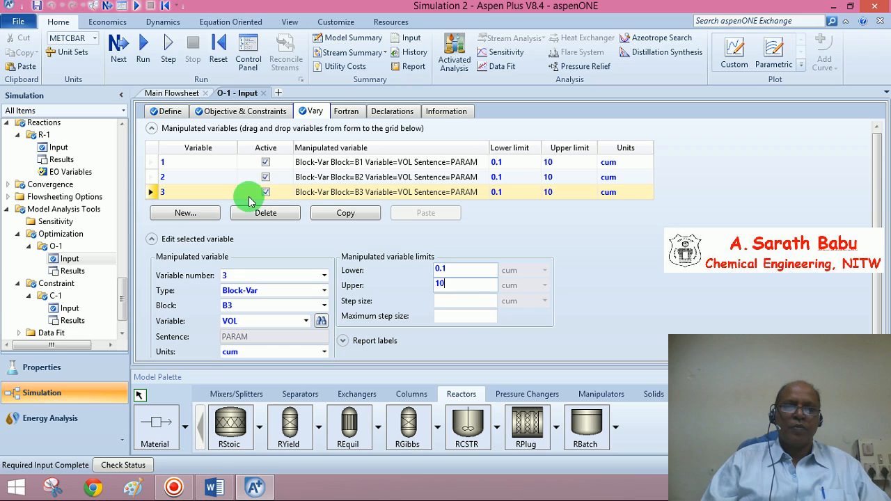
Add manipulated variable 4 as the Block-Var VOL of block B4.
left_click(184, 213)
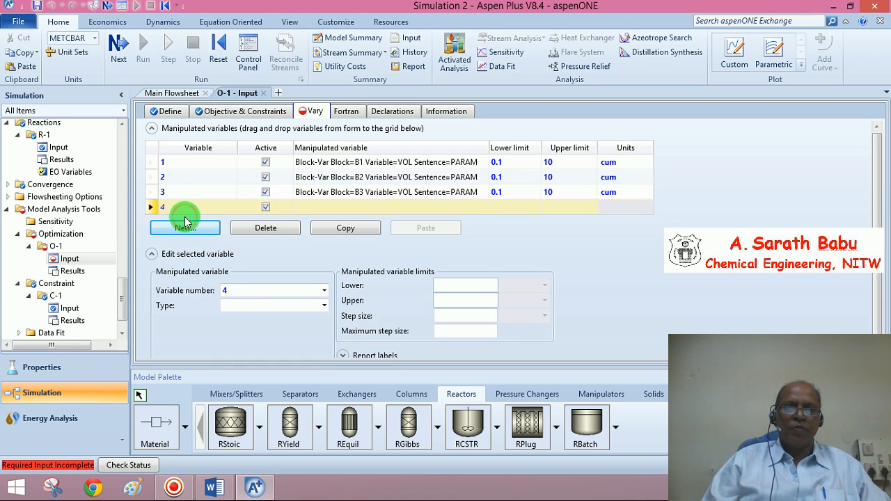
left_click(324, 306)
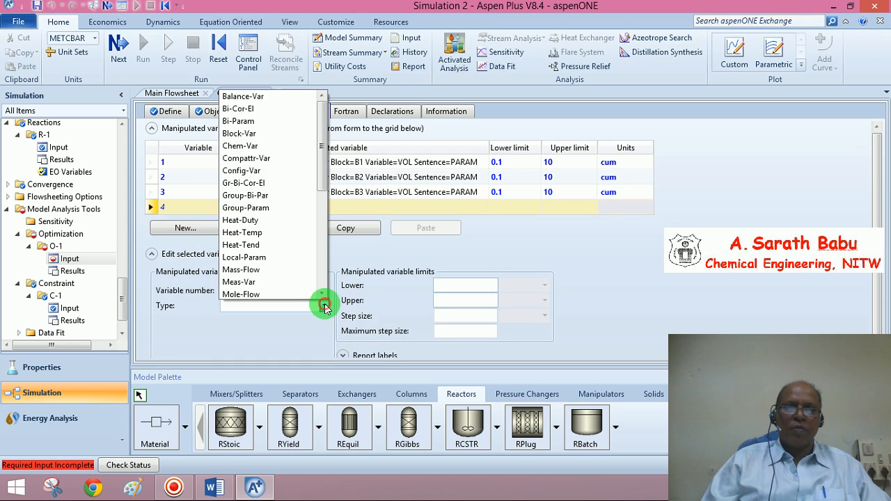
left_click(262, 136)
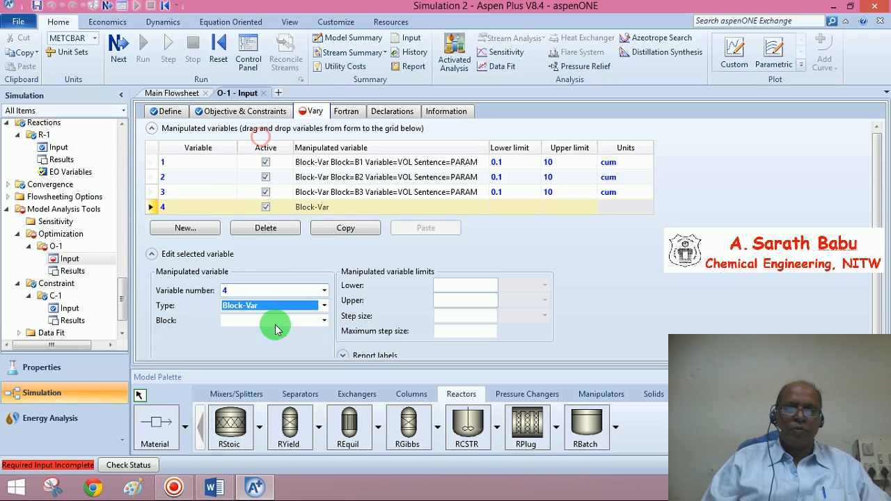
left_click(325, 320)
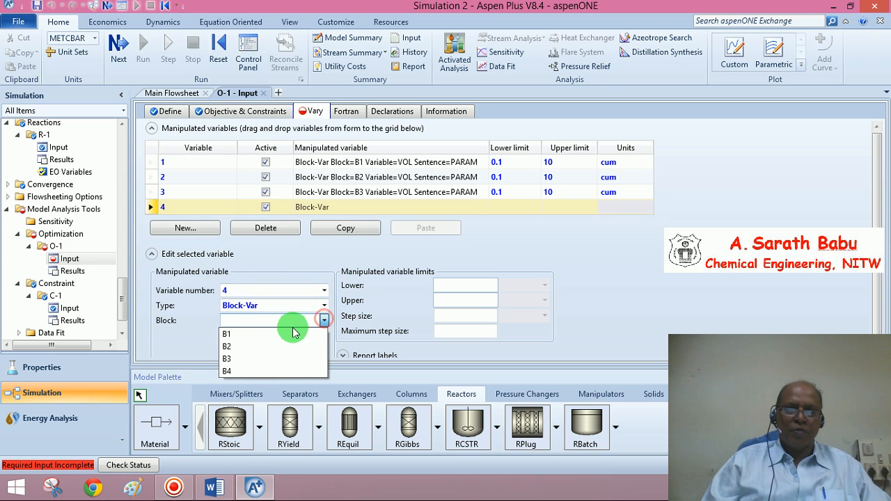
left_click(229, 371)
left_click(306, 337)
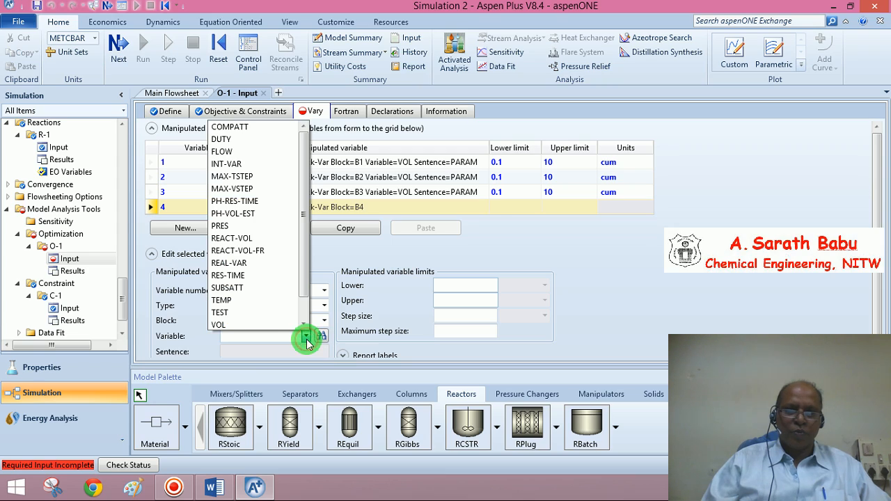
left_click(242, 317)
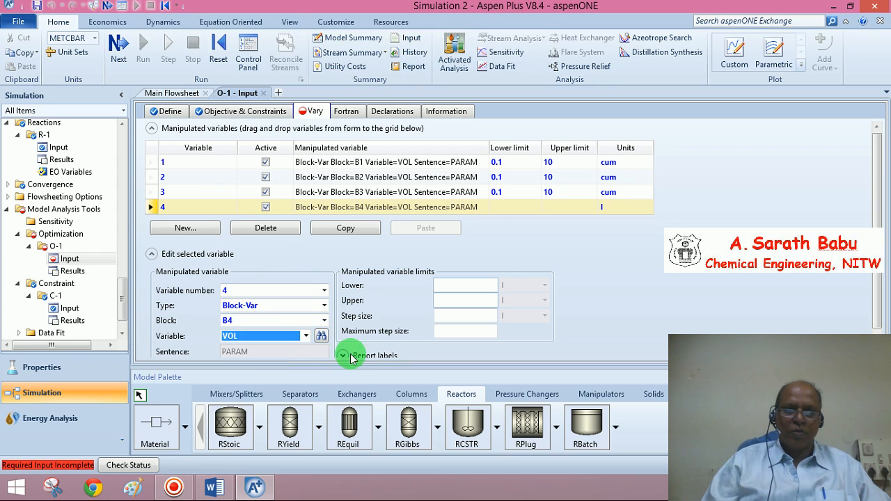
Set manipulated variable 4's units to cum, lower limit to 0.1 and upper limit to 10.
left_click(877, 346)
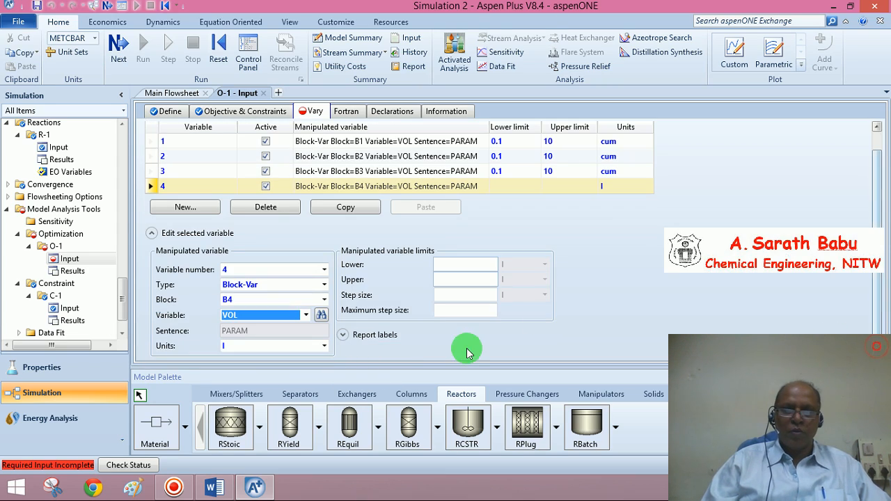
left_click(324, 346)
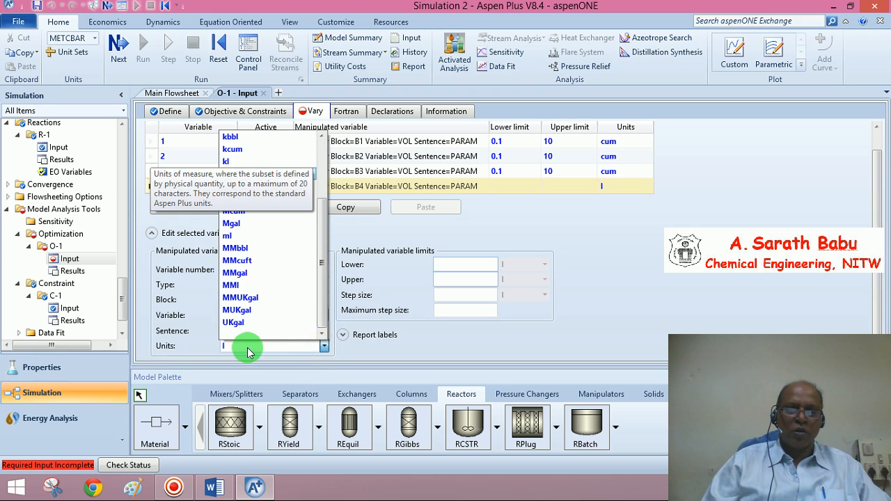
left_click_drag(322, 272, 322, 216)
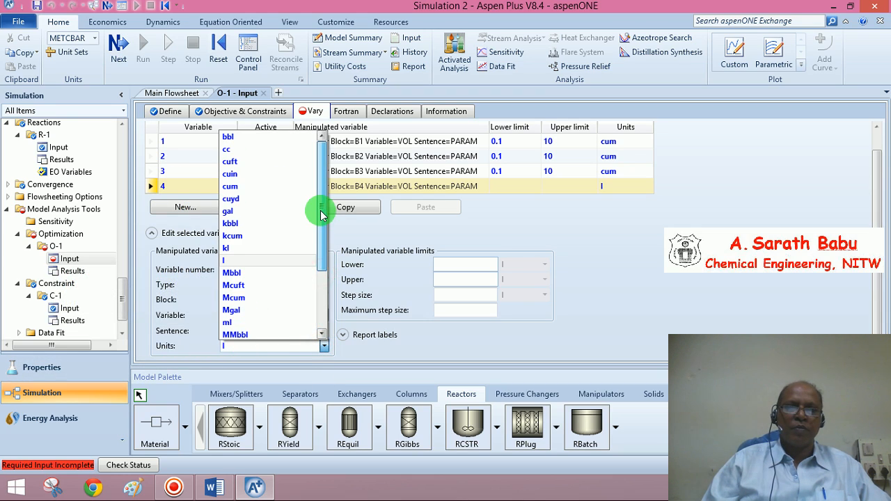
left_click(251, 185)
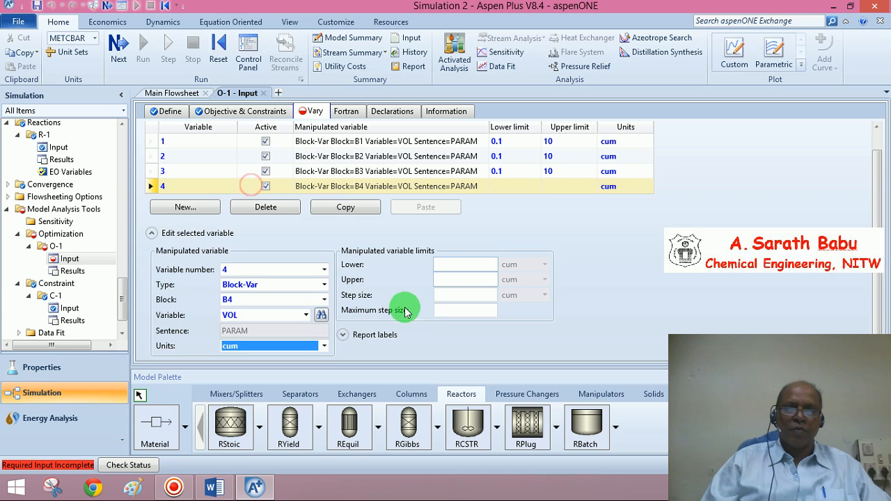
left_click(452, 263)
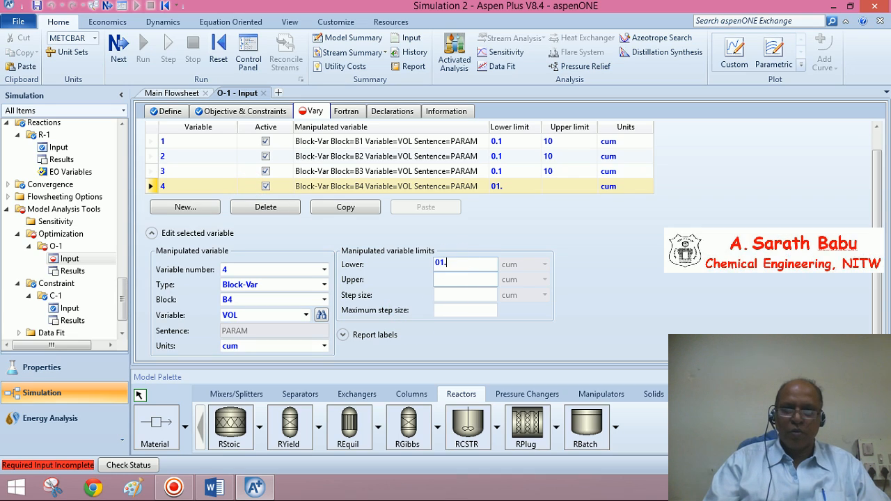
left_click(434, 280)
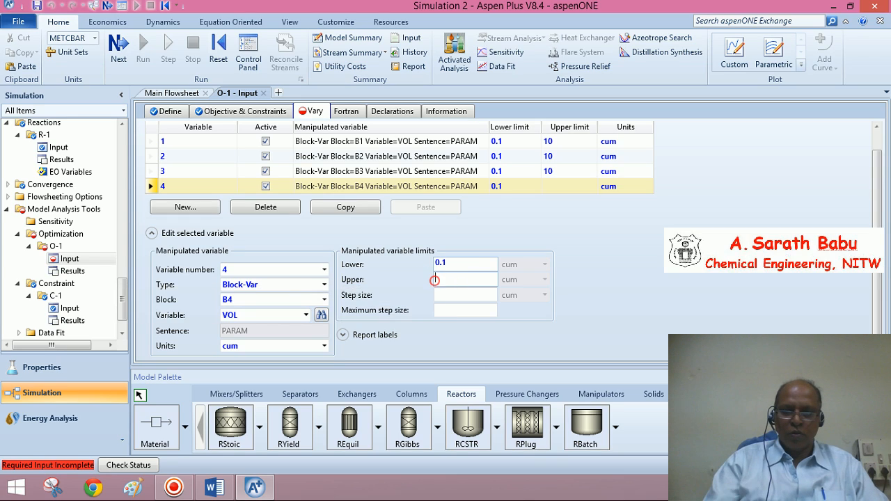
type("10")
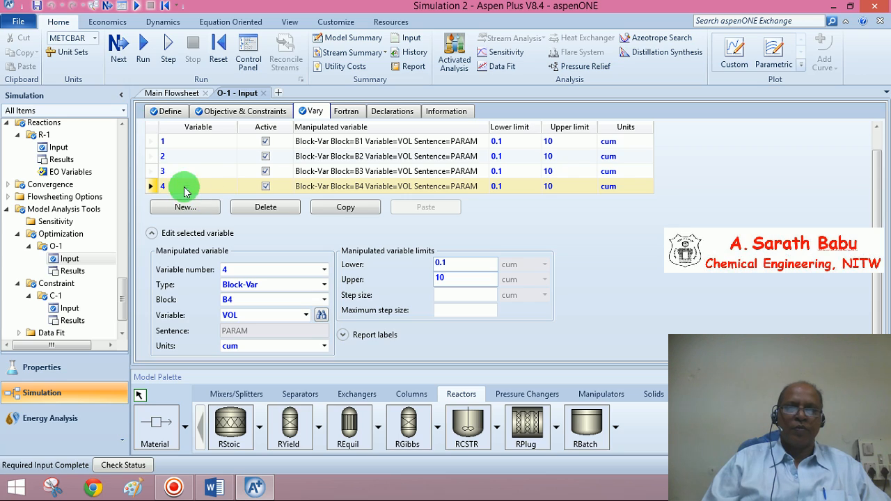
Run the optimization simulation and dismiss the economic analysis prompt.
left_click(118, 45)
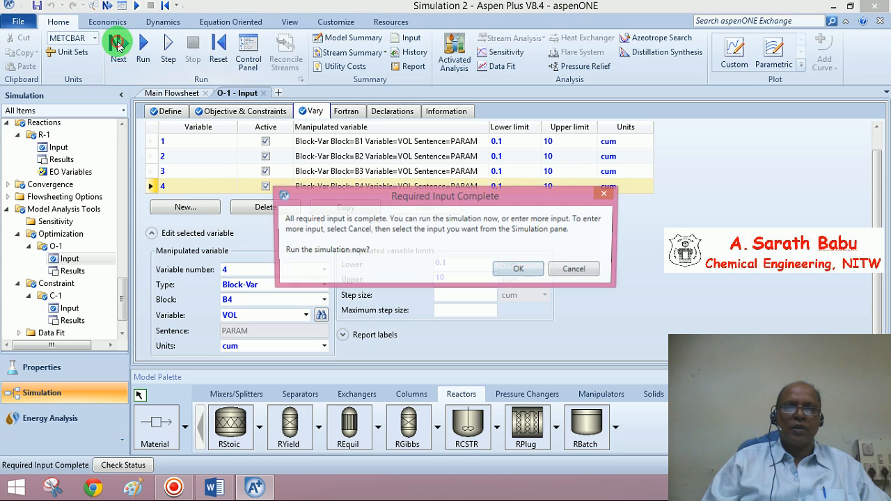
left_click(521, 272)
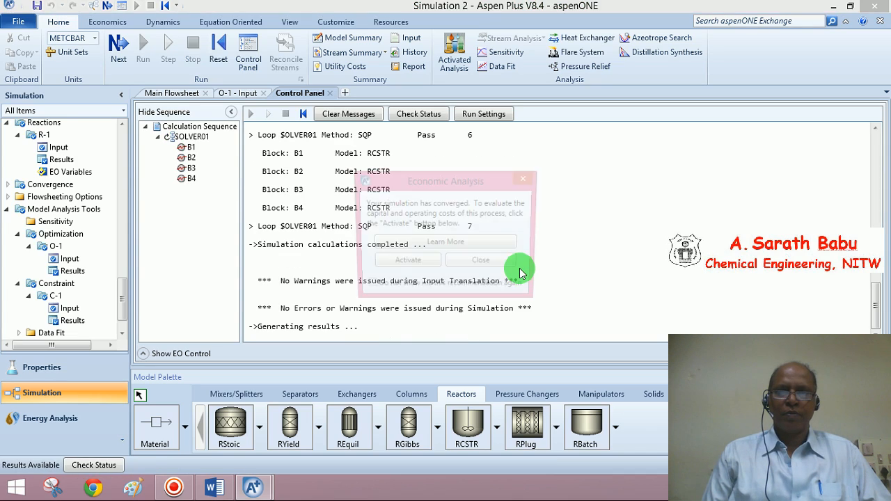
left_click(480, 264)
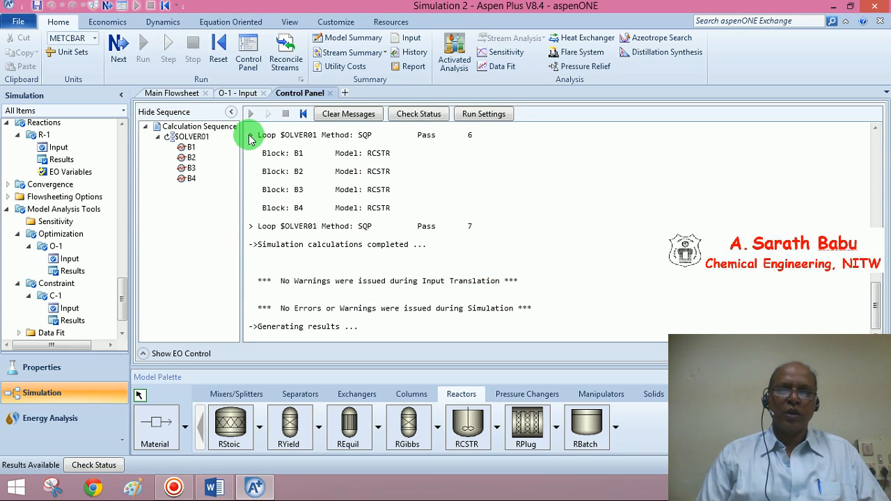
double_click(365, 226)
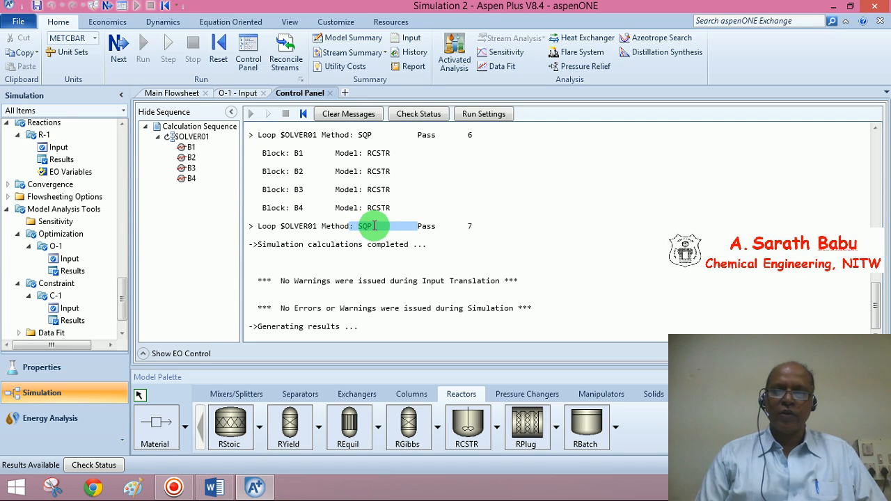
Examine the stream summary and the optimization O-1 and constraint C-1 results.
left_click(343, 54)
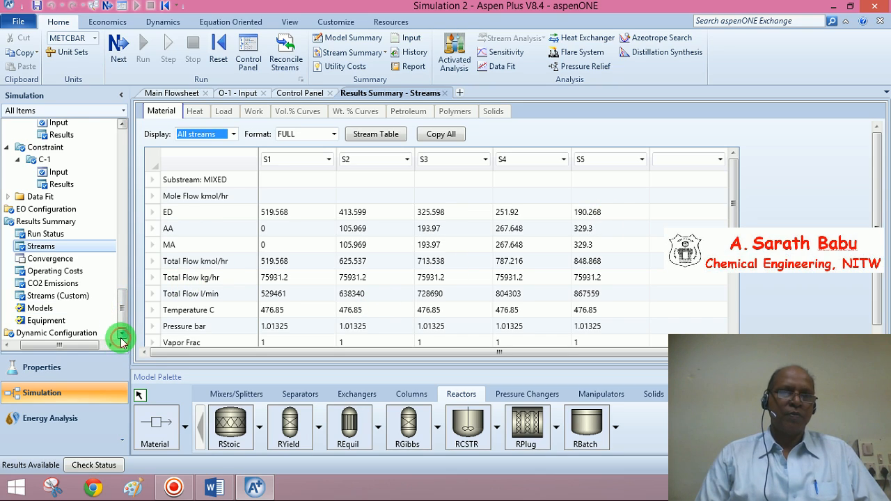
left_click_drag(122, 318, 122, 263)
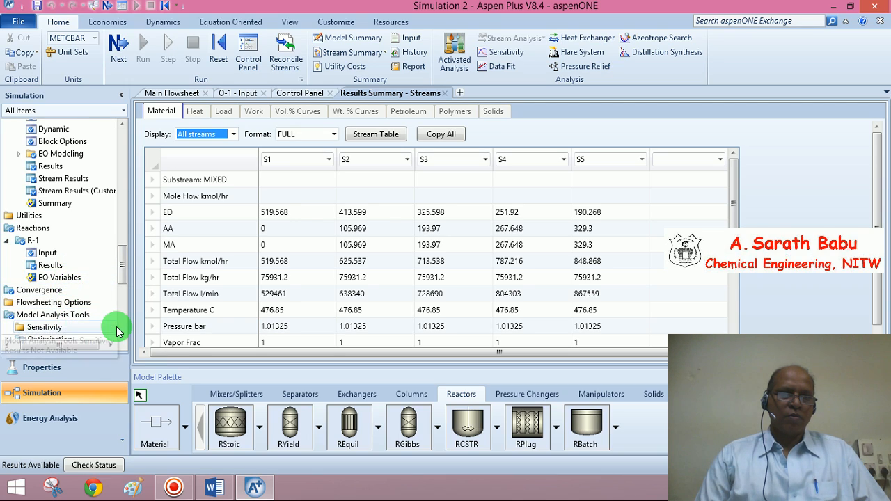
scroll(117, 331, "down", 2)
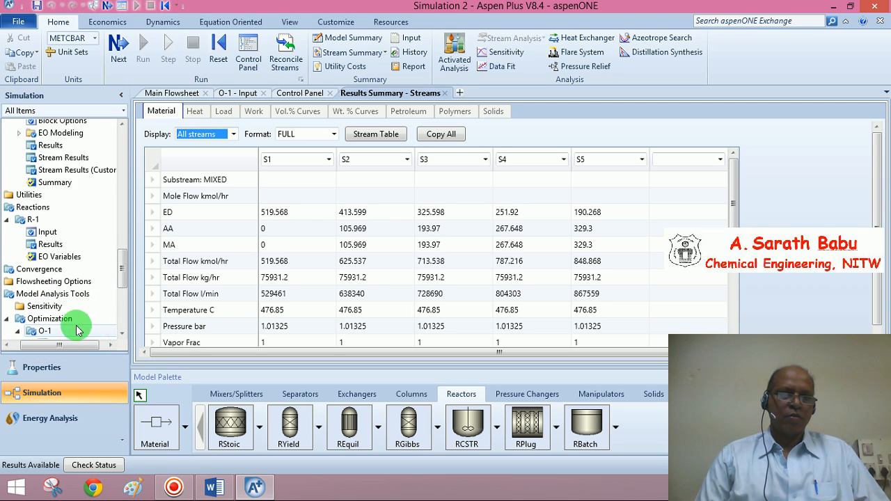
scroll(118, 333, "down", 3)
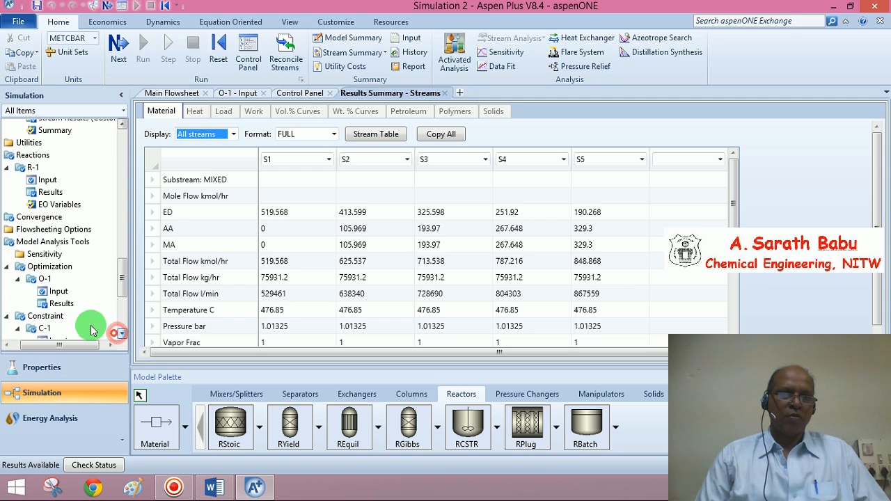
left_click(62, 305)
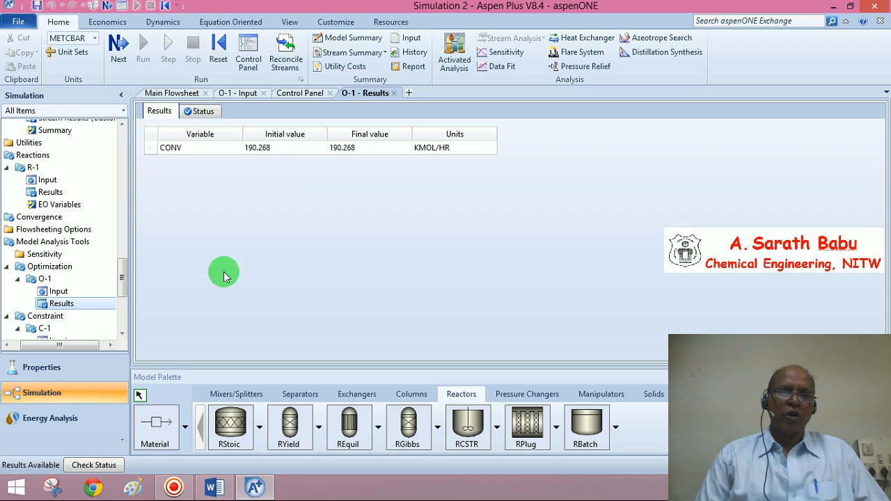
left_click_drag(119, 279, 122, 304)
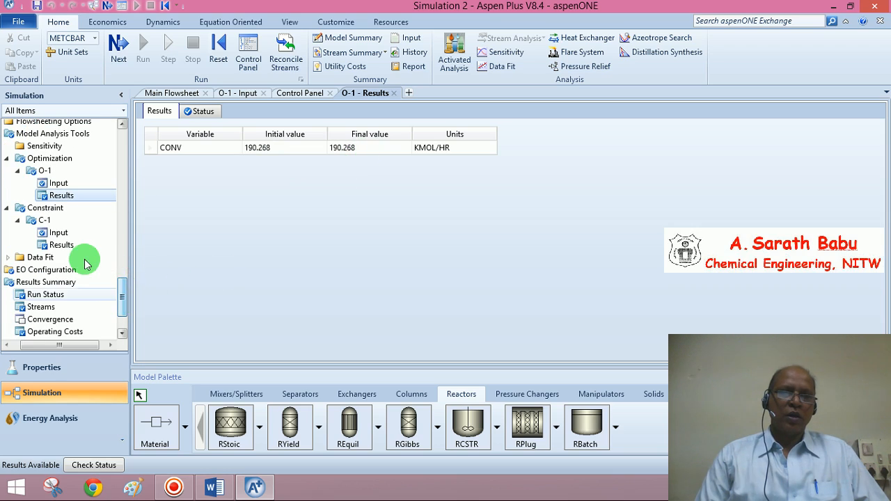
left_click(62, 245)
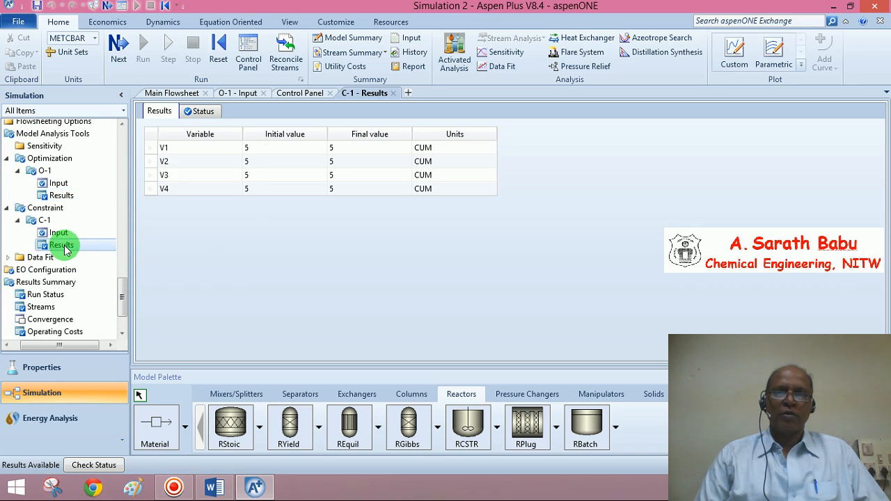